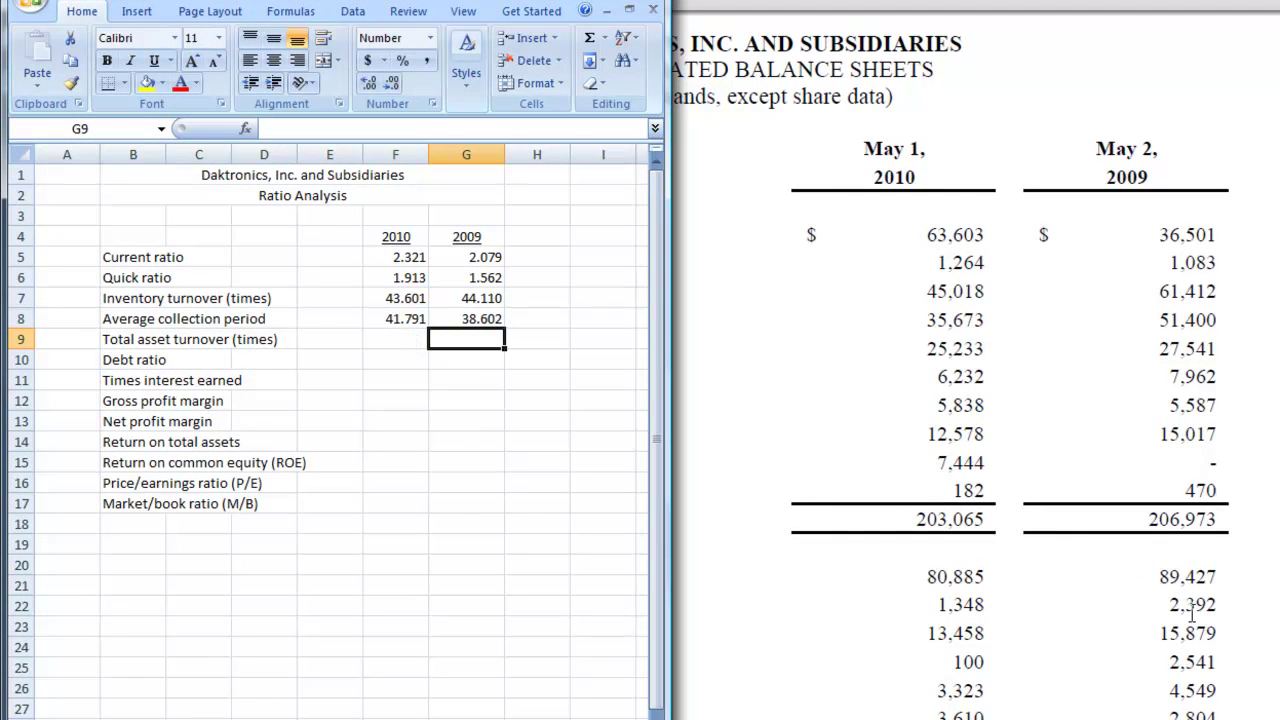
Look up 2010 net sales in the PDF's statements of operations and start the total asset turnover formula in F9 with =393185/.
{"action": "scroll", "coordinate": [1193, 525], "scroll_direction": "down", "scroll_amount": 3}
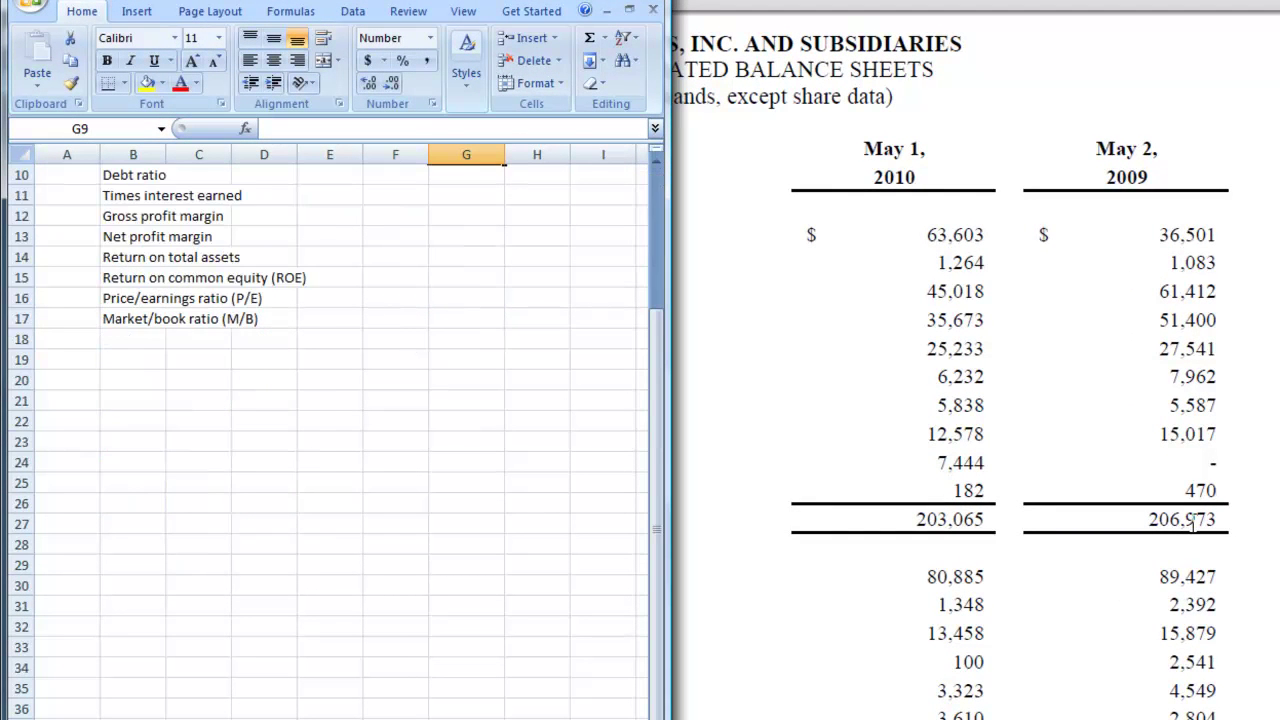
{"action": "scroll", "coordinate": [1193, 525], "scroll_direction": "up", "scroll_amount": 3}
{"action": "left_click", "coordinate": [1262, 488]}
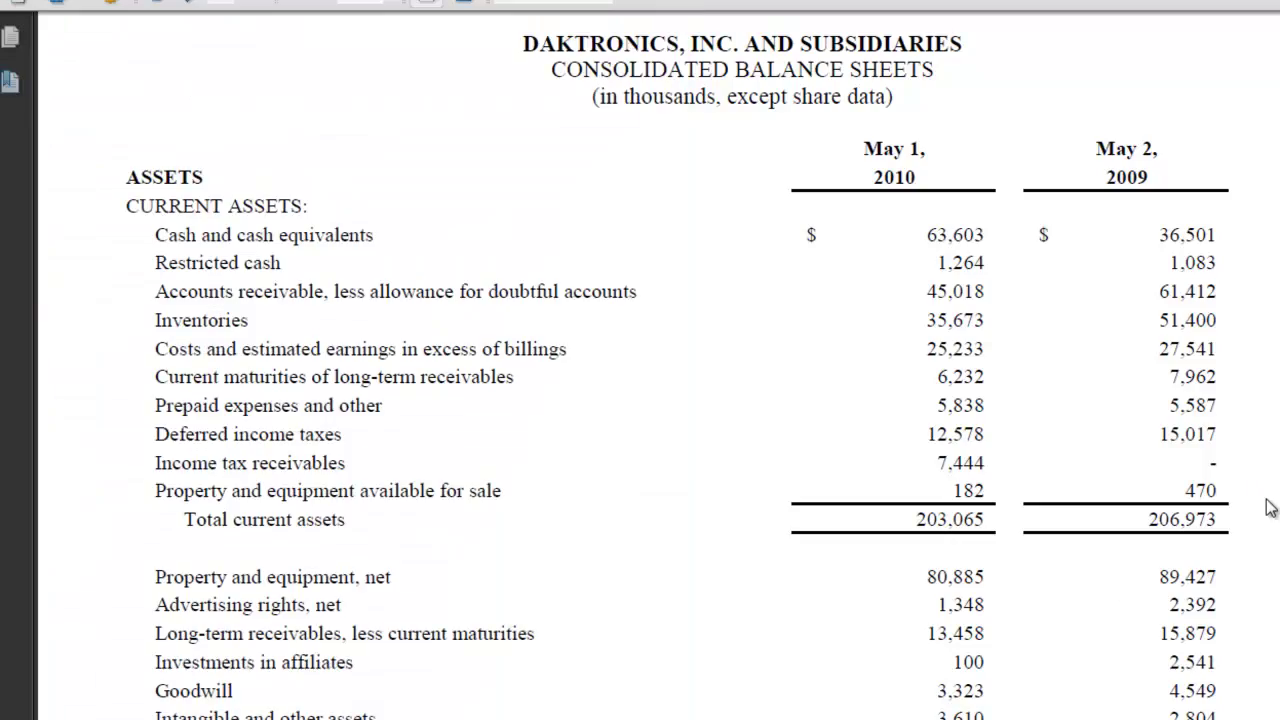
{"action": "scroll", "coordinate": [1266, 500], "scroll_direction": "down", "scroll_amount": 3}
{"action": "scroll", "coordinate": [1272, 550], "scroll_direction": "down", "scroll_amount": 10}
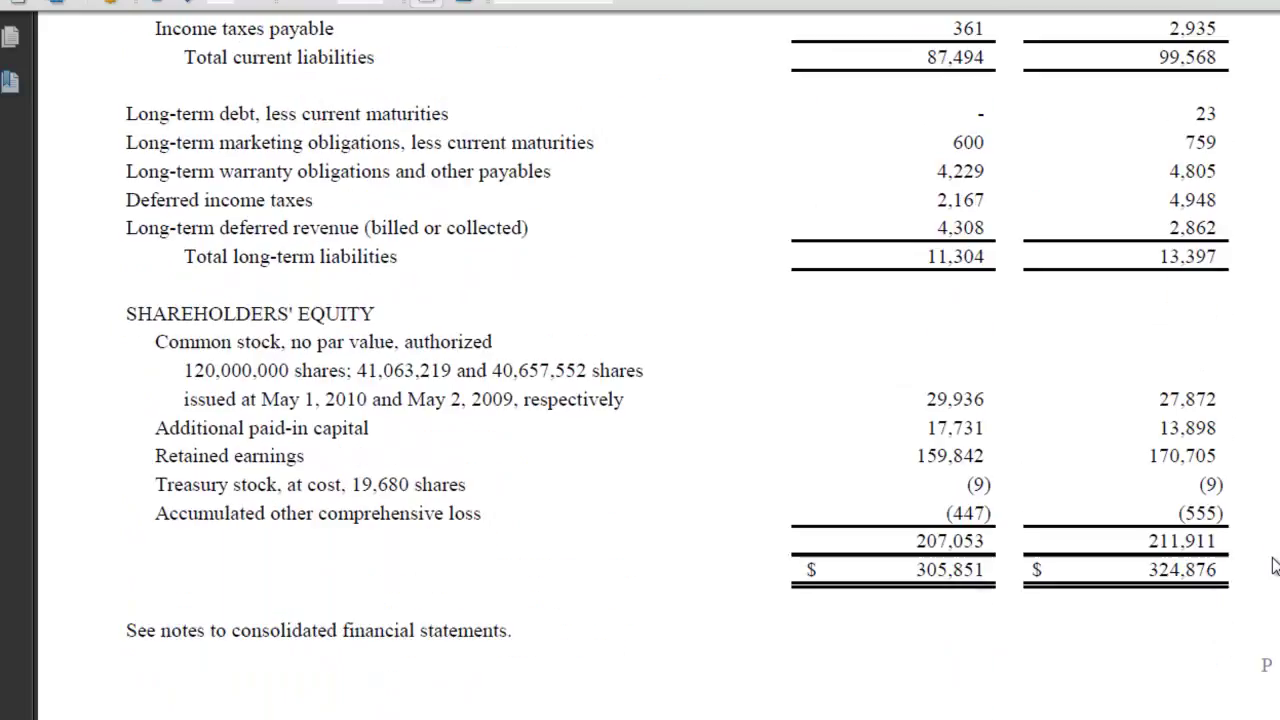
{"action": "scroll", "coordinate": [1268, 566], "scroll_direction": "down", "scroll_amount": 3}
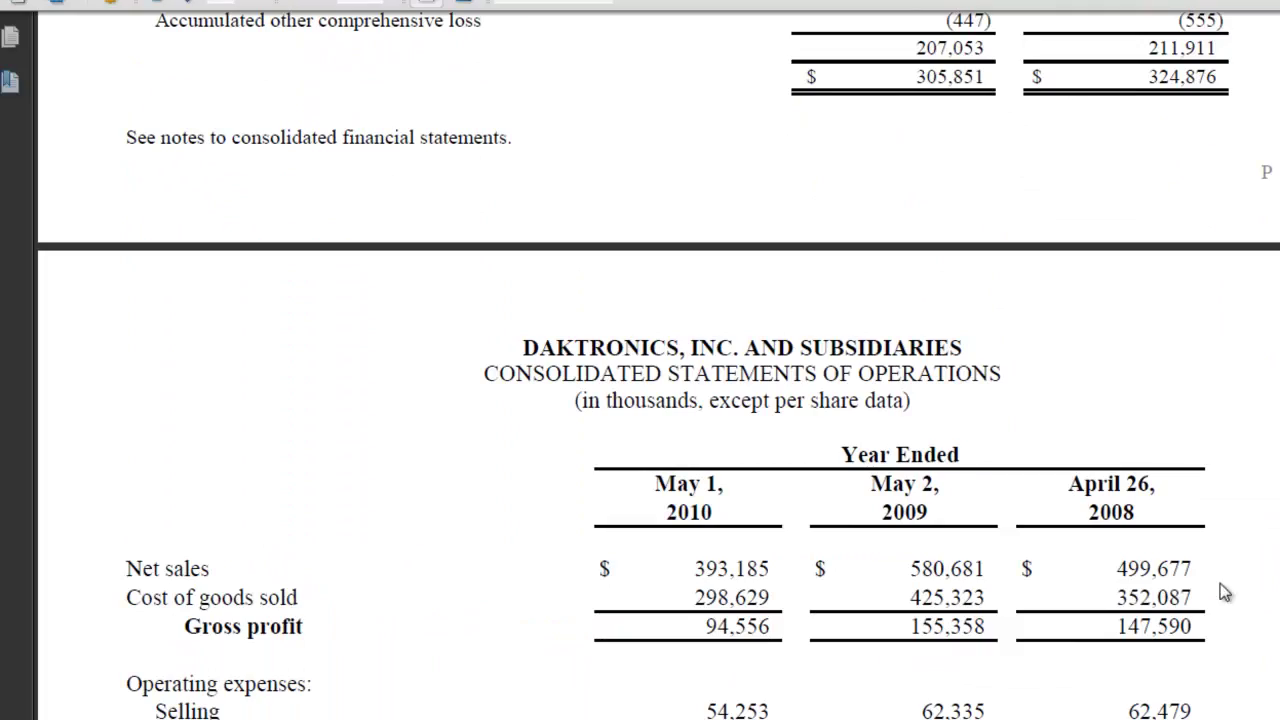
{"action": "triple_click", "coordinate": [738, 568]}
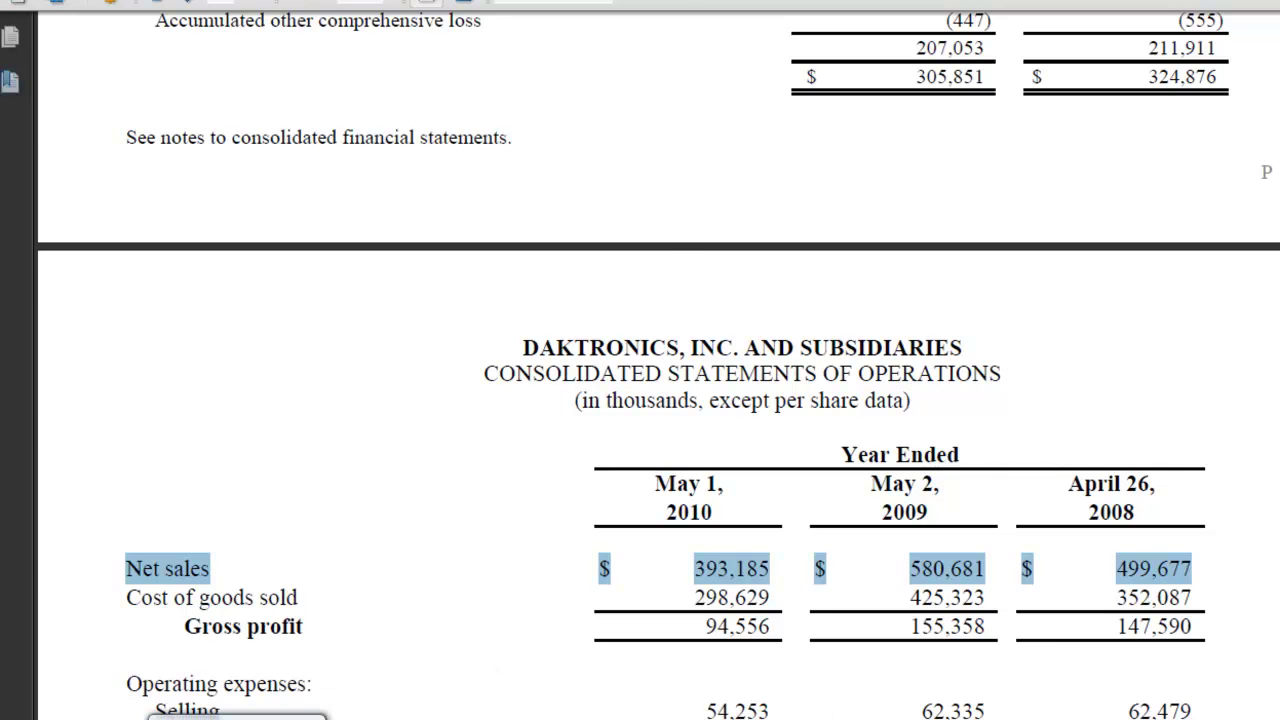
{"action": "left_click", "coordinate": [400, 715]}
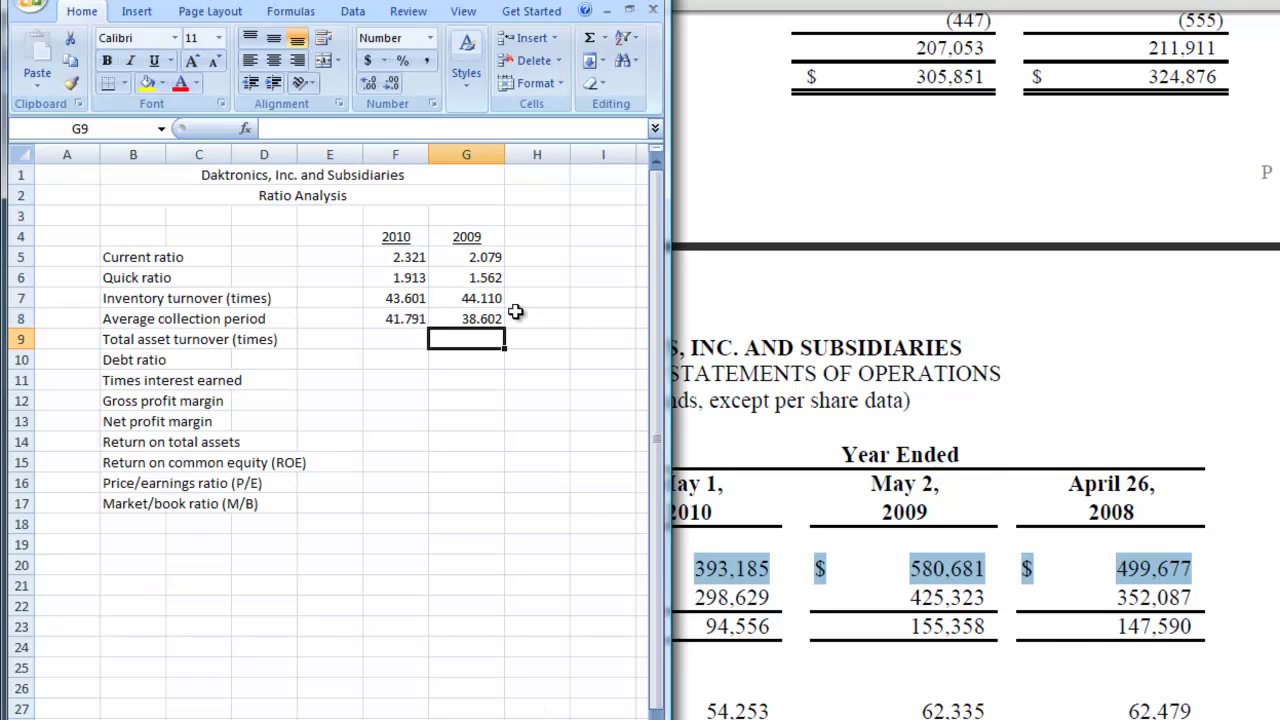
{"action": "left_click", "coordinate": [392, 338]}
{"action": "type", "text": "=393185/"}
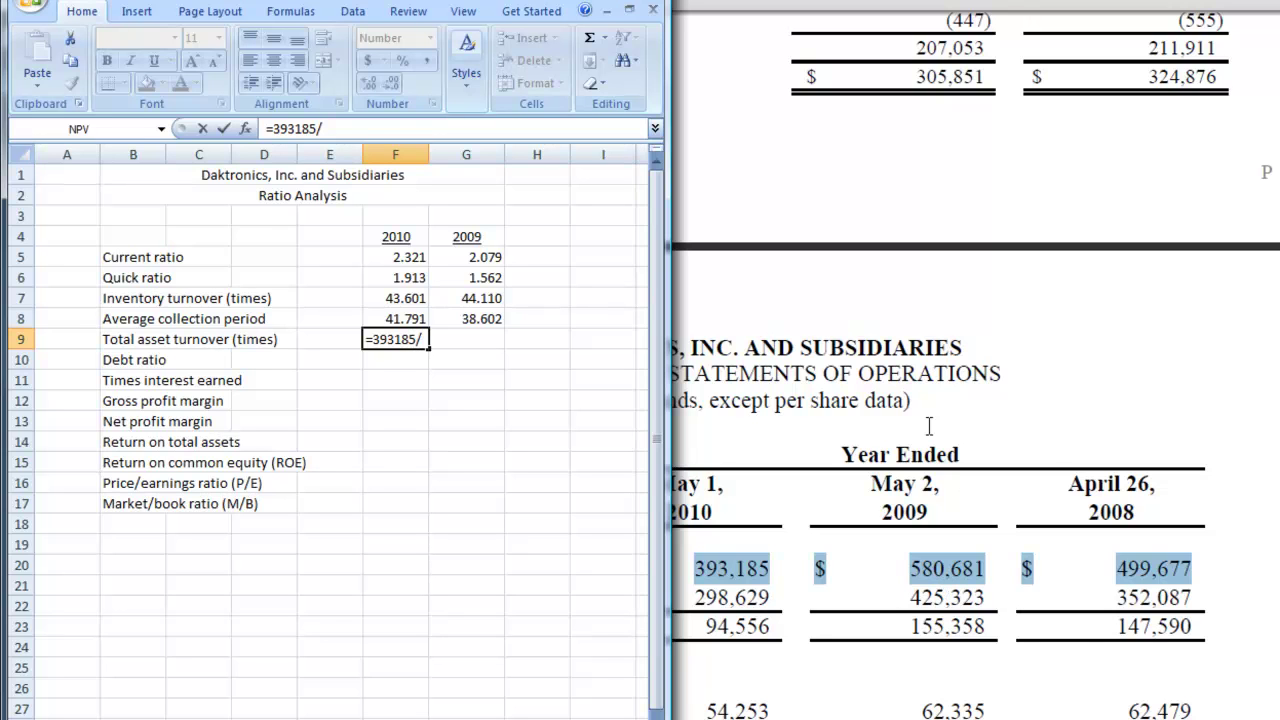
Look up 2010 total assets on the PDF balance sheet and complete the F9 formula as =393185/305851.
{"action": "left_click", "coordinate": [953, 289]}
{"action": "scroll", "coordinate": [980, 357], "scroll_direction": "up", "scroll_amount": 7}
{"action": "scroll", "coordinate": [978, 345], "scroll_direction": "up", "scroll_amount": 15}
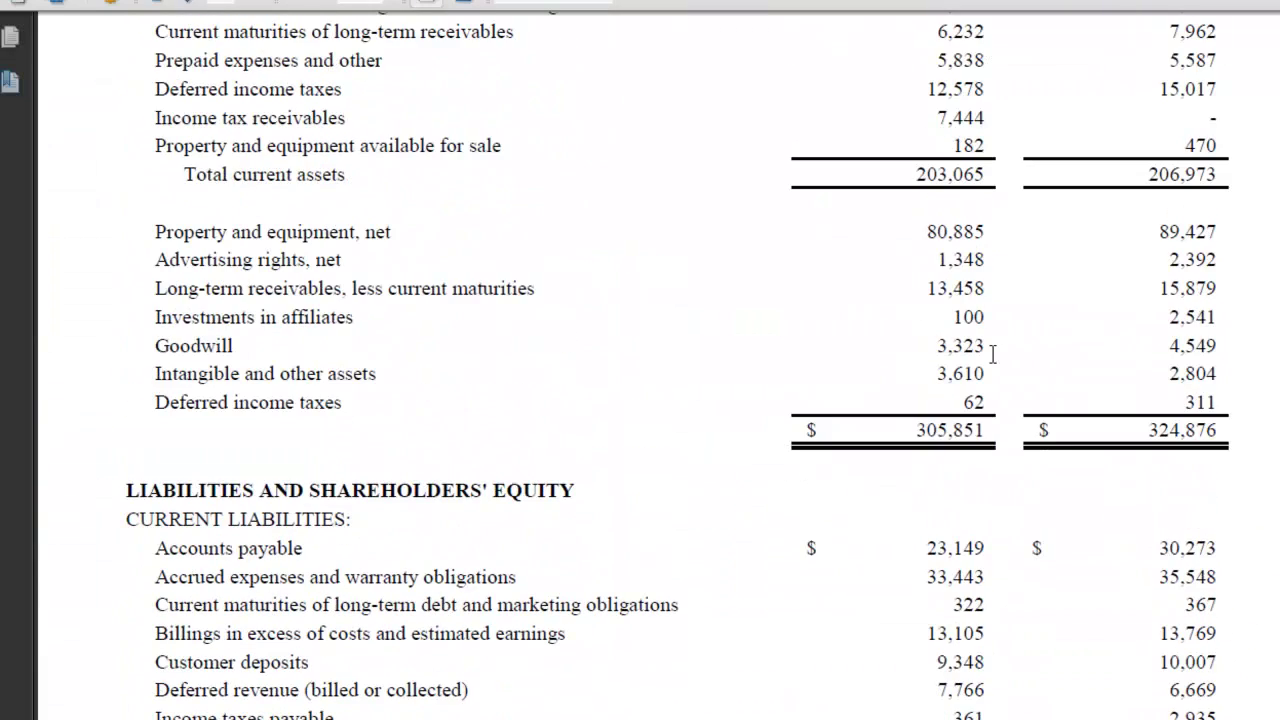
{"action": "triple_click", "coordinate": [945, 424]}
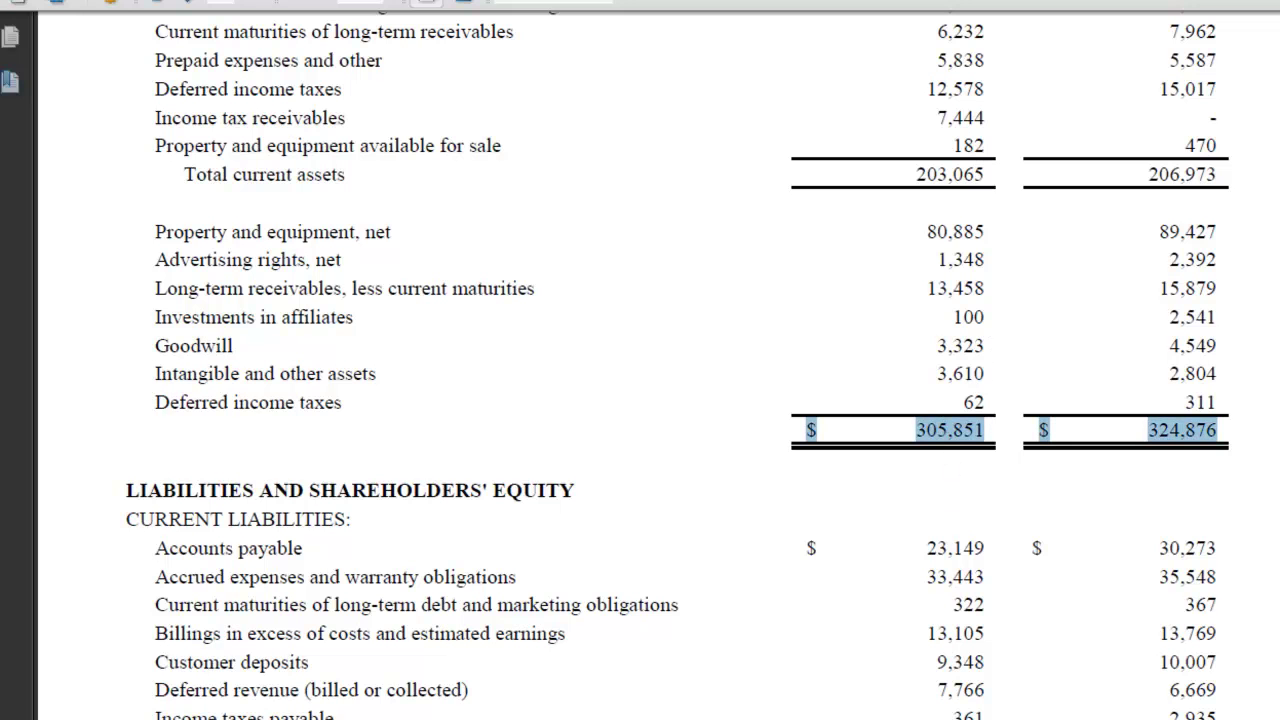
{"action": "key", "text": "alt+Tab"}
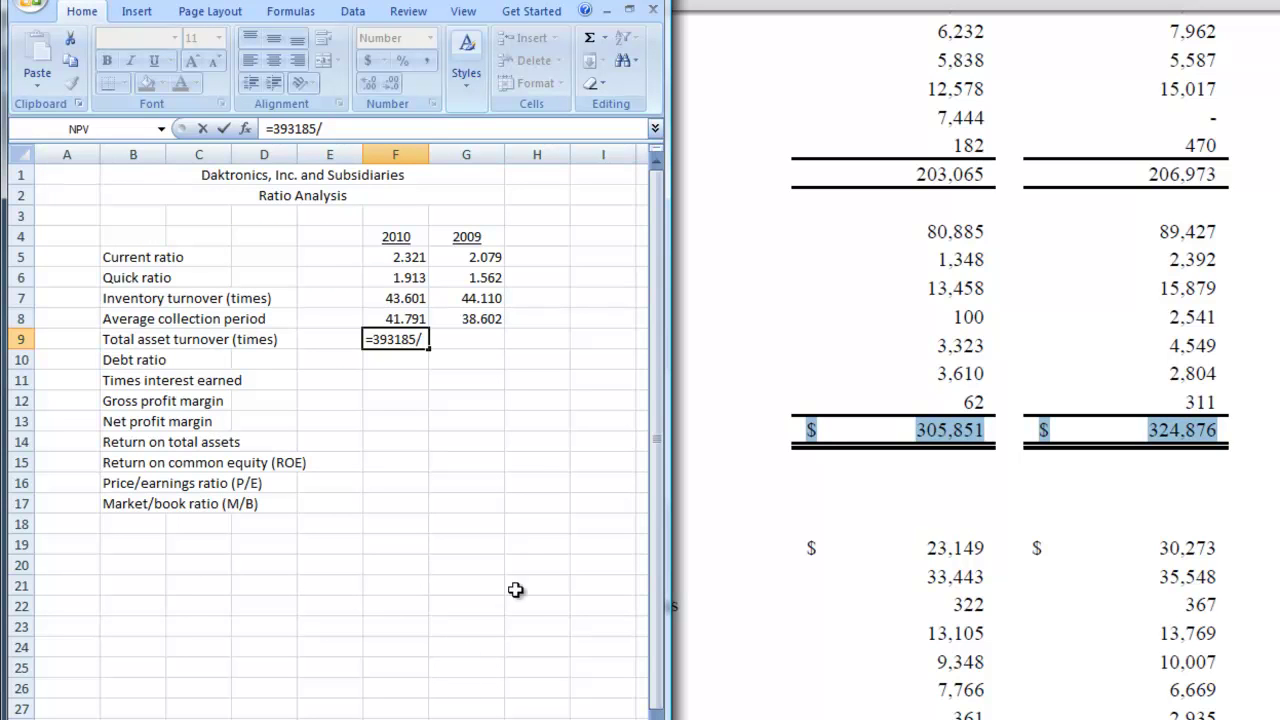
{"action": "type", "text": "305851"}
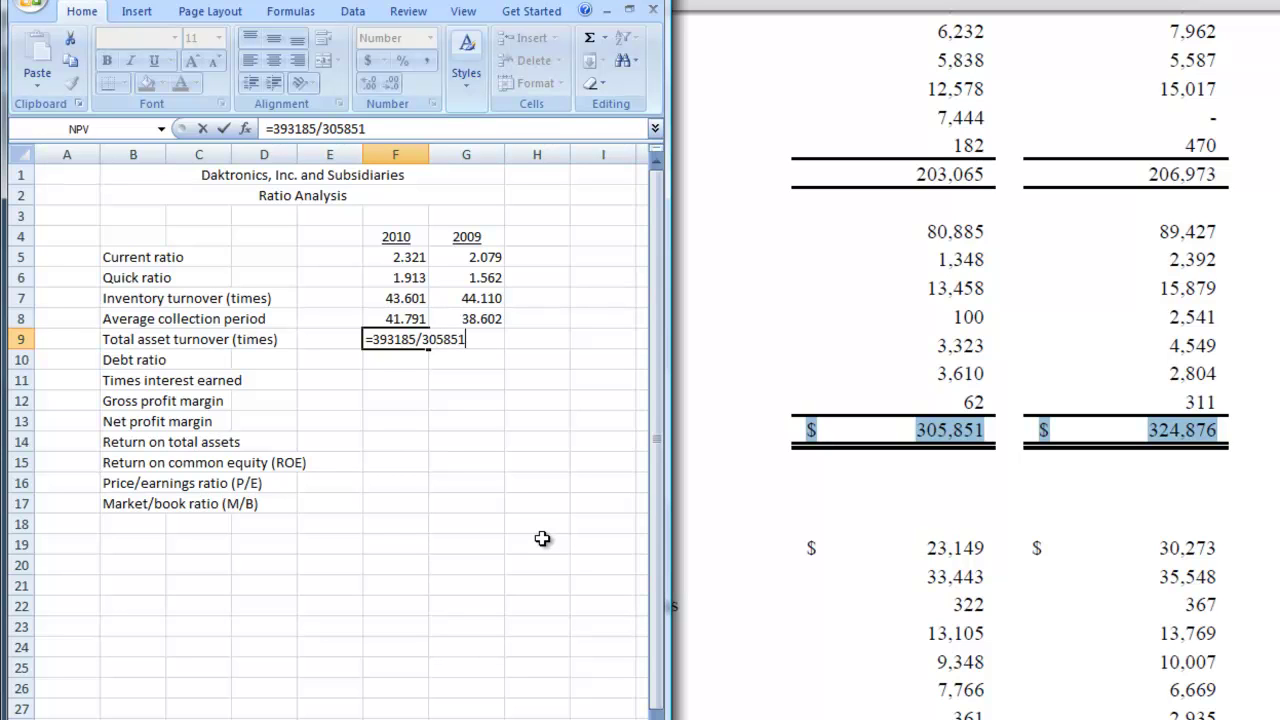
{"action": "key", "text": "Return"}
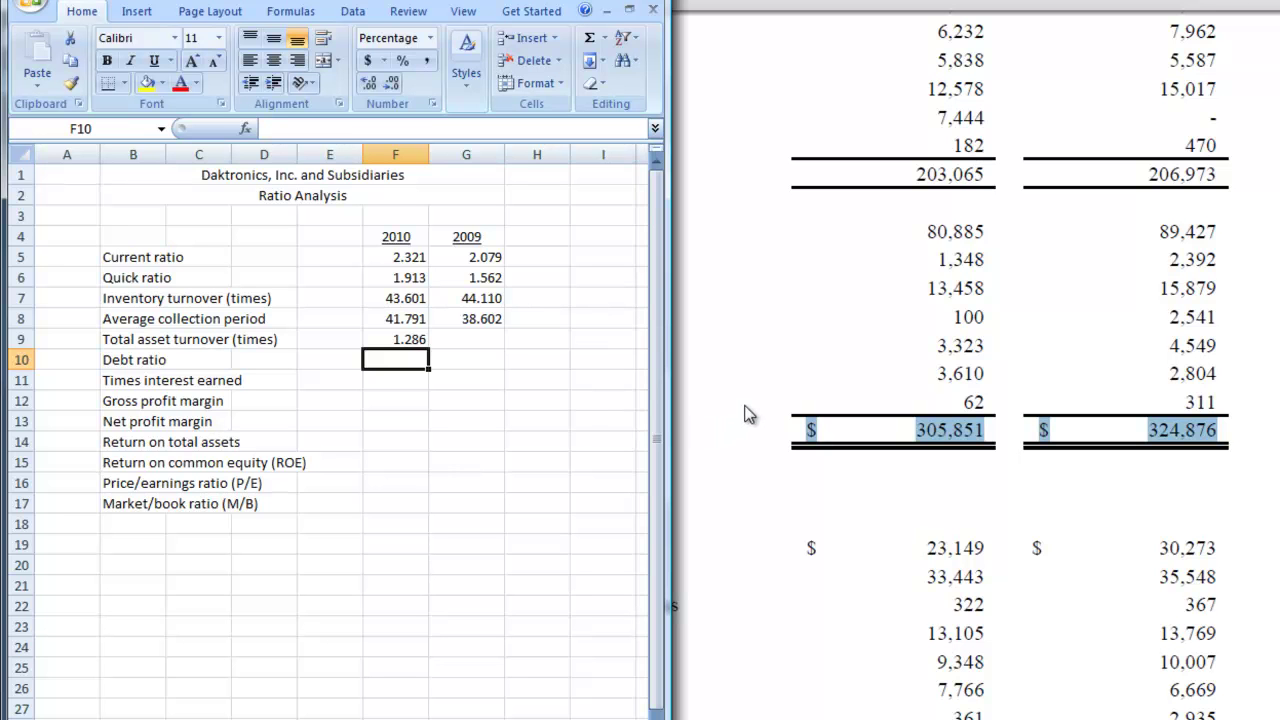
Look up 2009 net sales in the PDF's statements of operations and start the total asset turnover formula in G9 with =580681/.
{"action": "left_click", "coordinate": [871, 585]}
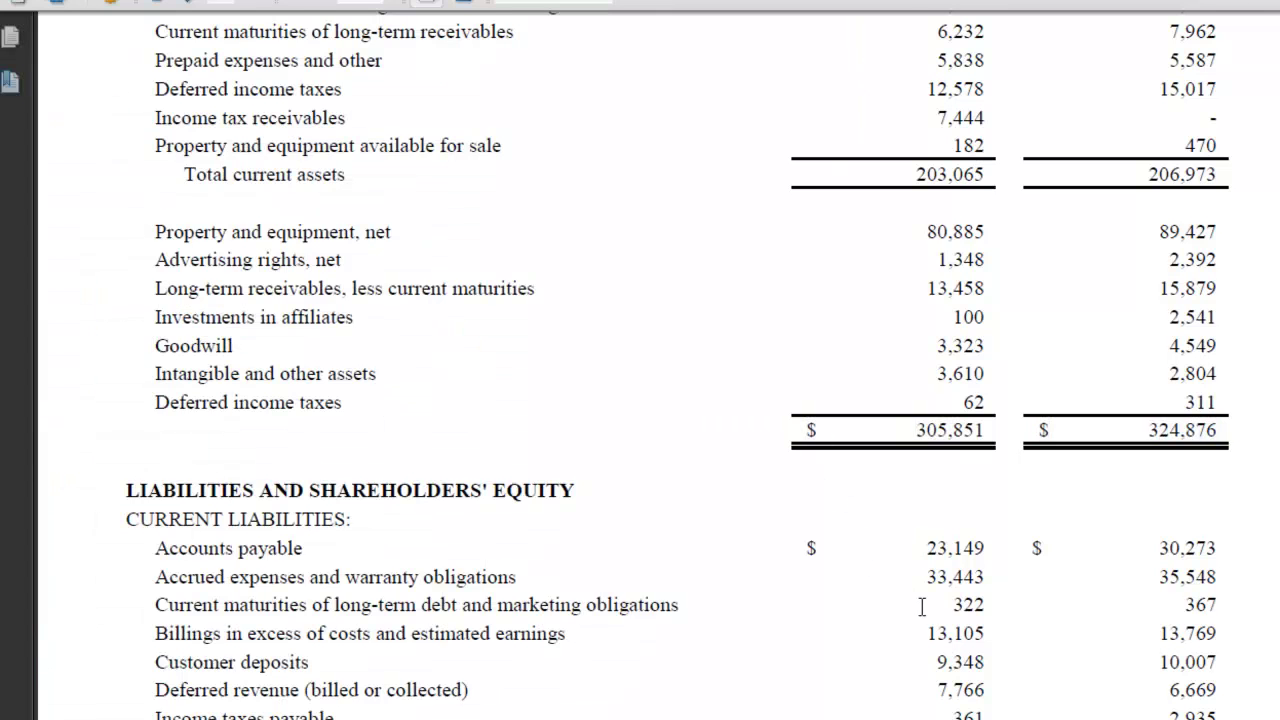
{"action": "scroll", "coordinate": [922, 607], "scroll_direction": "down", "scroll_amount": 10}
{"action": "scroll", "coordinate": [929, 612], "scroll_direction": "down", "scroll_amount": 5}
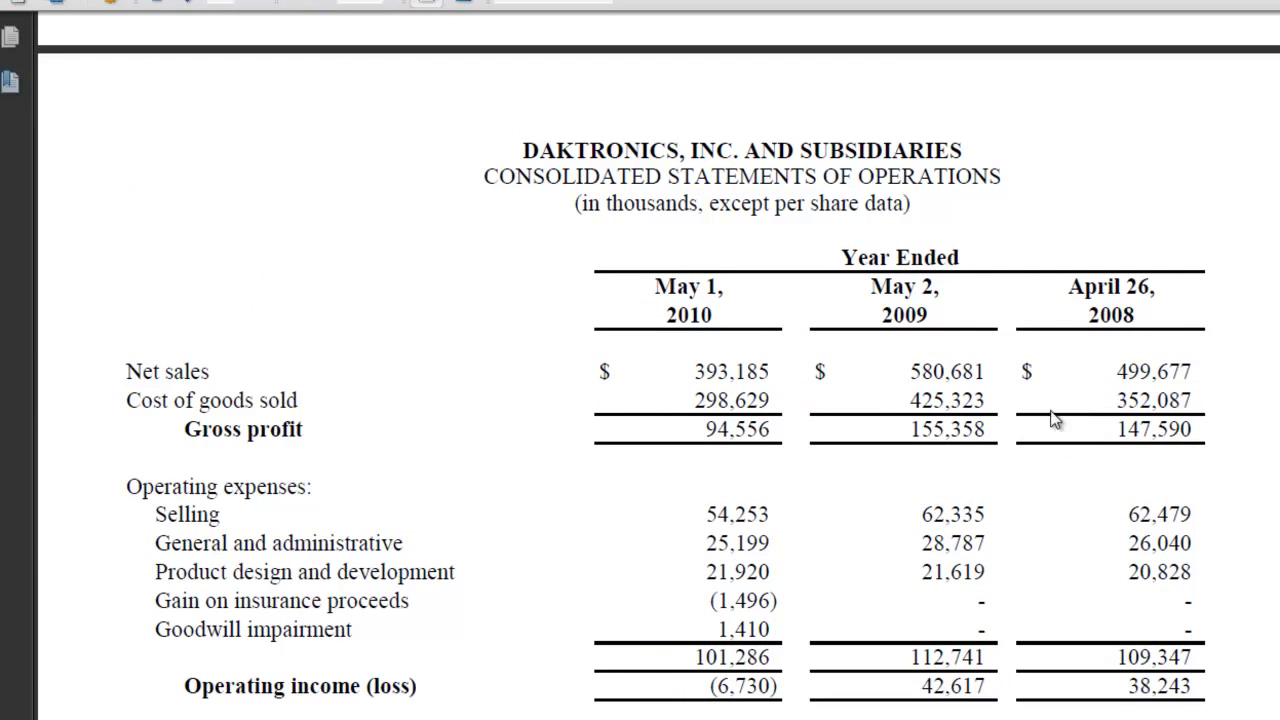
{"action": "triple_click", "coordinate": [947, 372]}
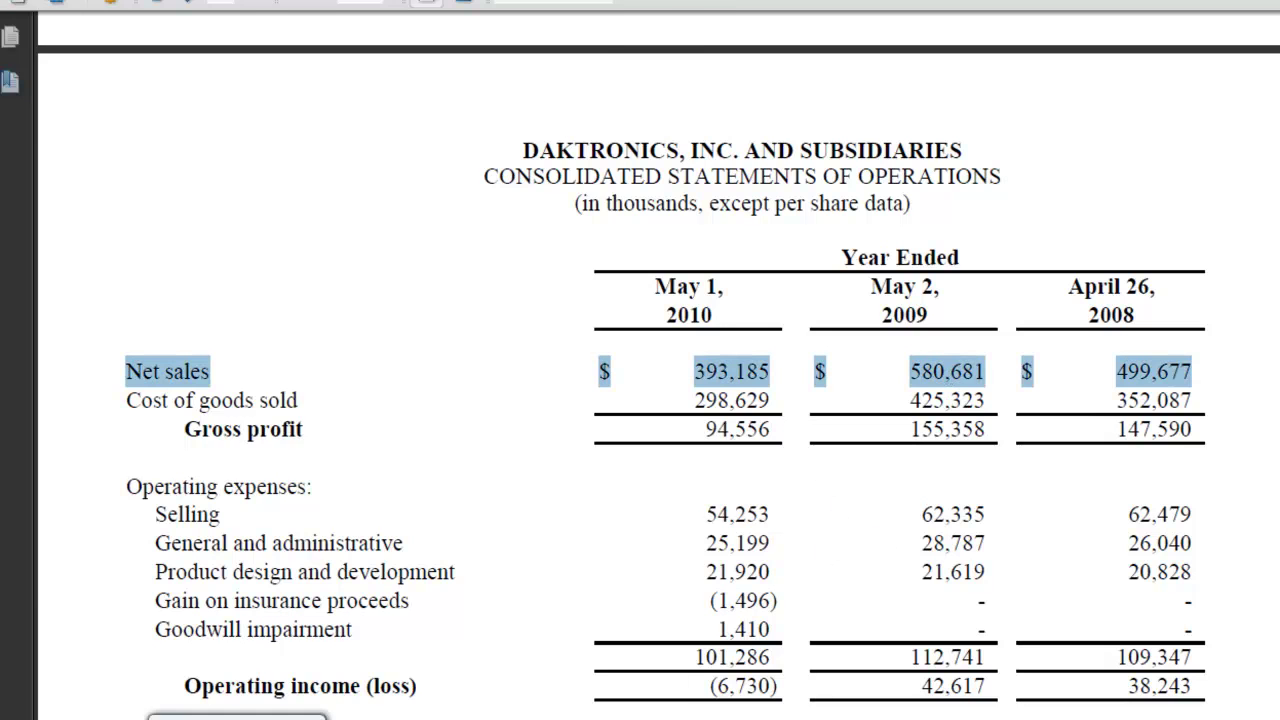
{"action": "key", "text": "alt+Tab"}
{"action": "left_click", "coordinate": [488, 340]}
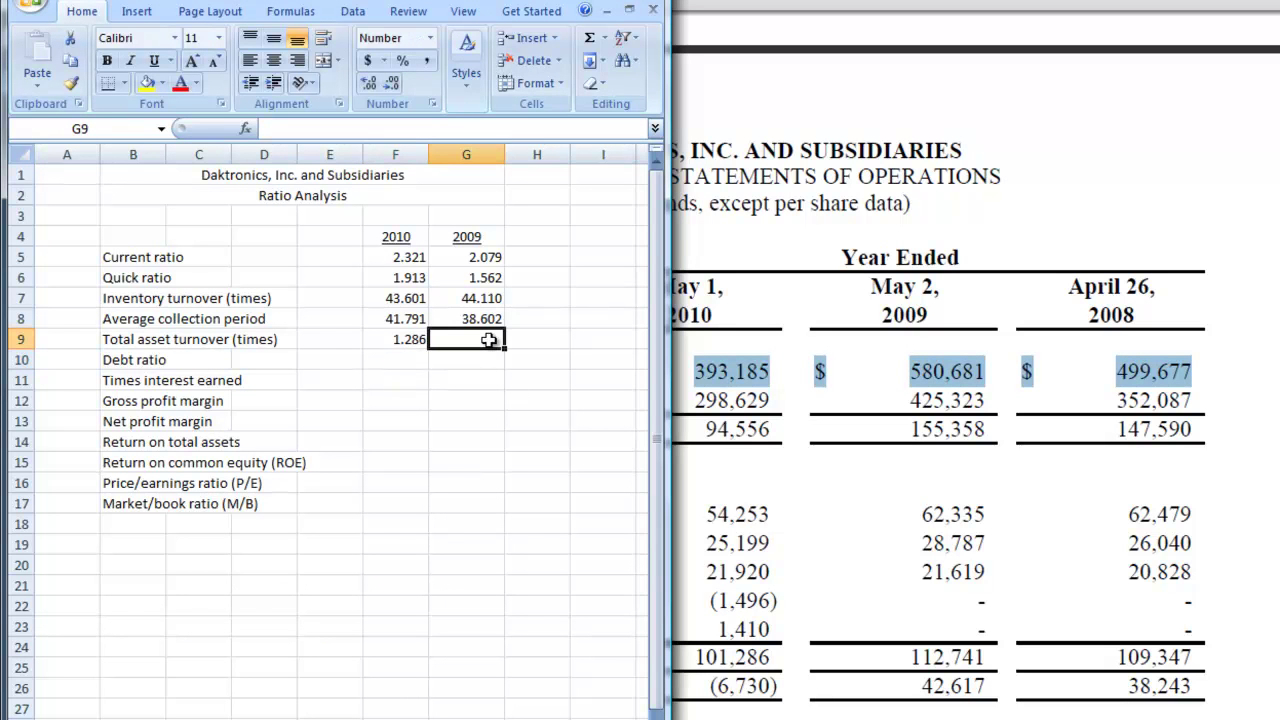
{"action": "type", "text": "="}
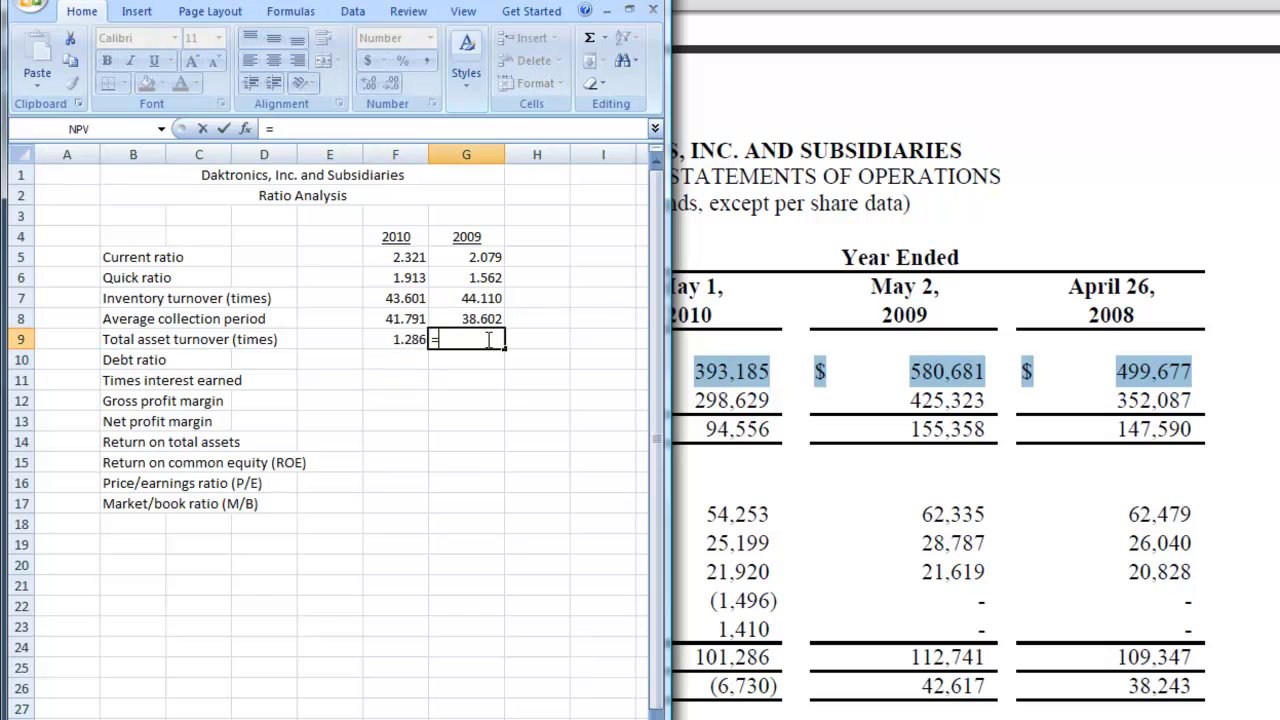
{"action": "type", "text": "580681/"}
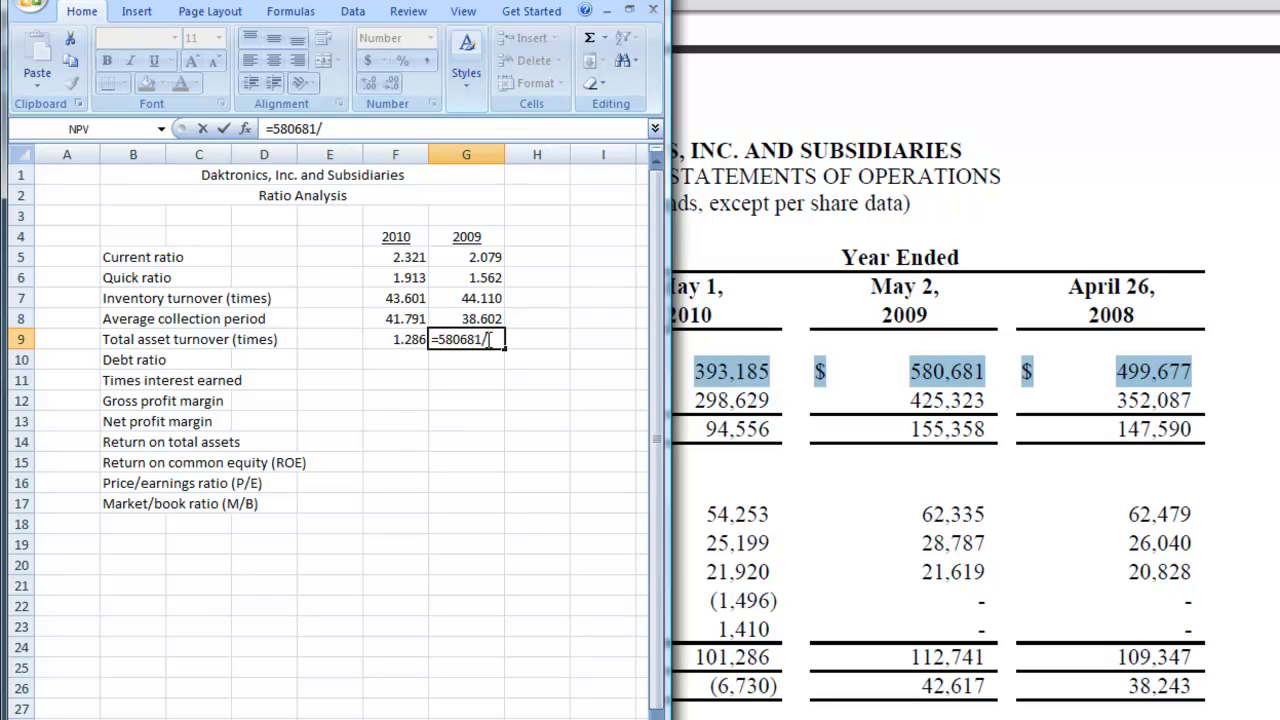
Look up 2009 total assets on the PDF balance sheet and complete the G9 formula as =580681/324876.
{"action": "left_click", "coordinate": [1046, 468]}
{"action": "scroll", "coordinate": [1090, 486], "scroll_direction": "up", "scroll_amount": 10}
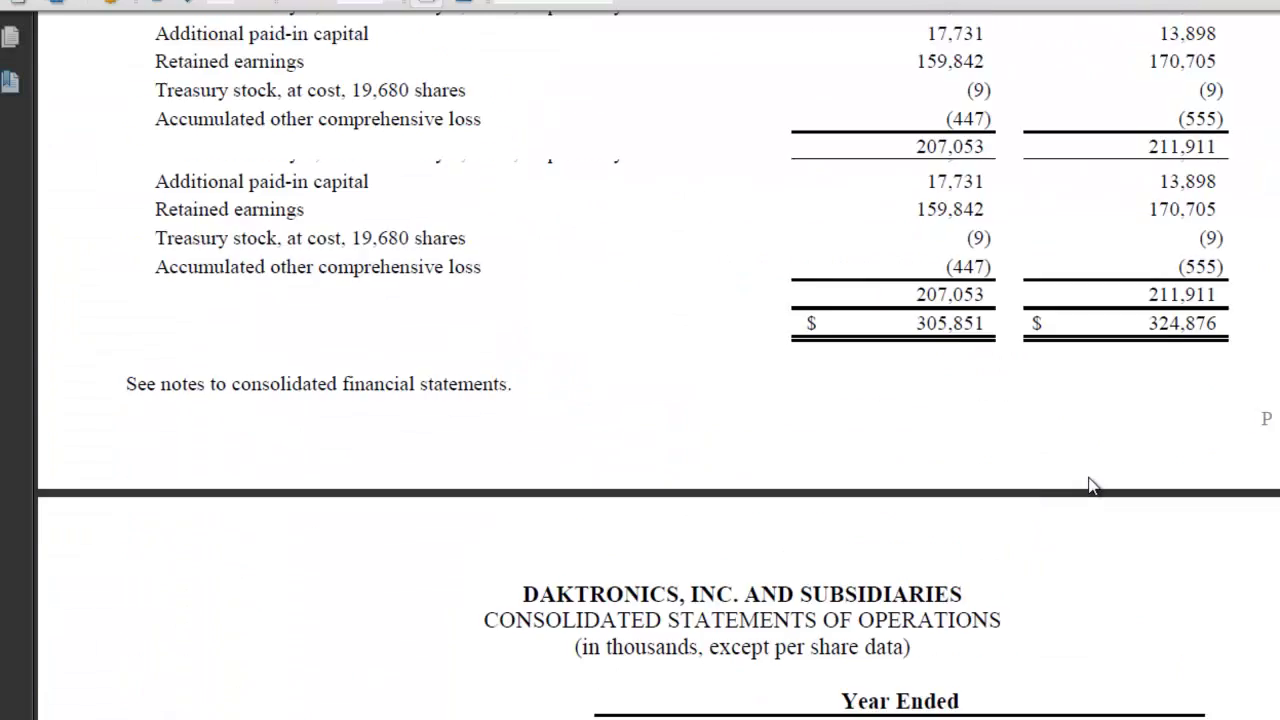
{"action": "scroll", "coordinate": [1093, 486], "scroll_direction": "up", "scroll_amount": 5}
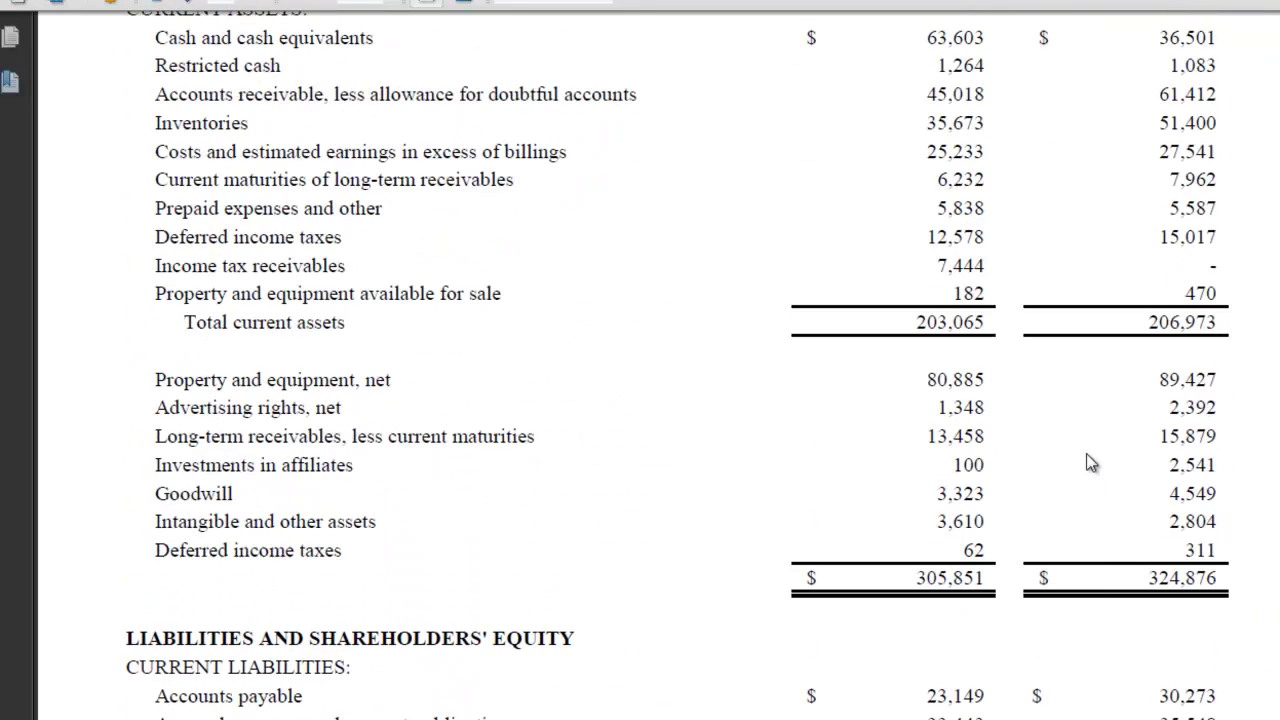
{"action": "double_click", "coordinate": [1138, 568]}
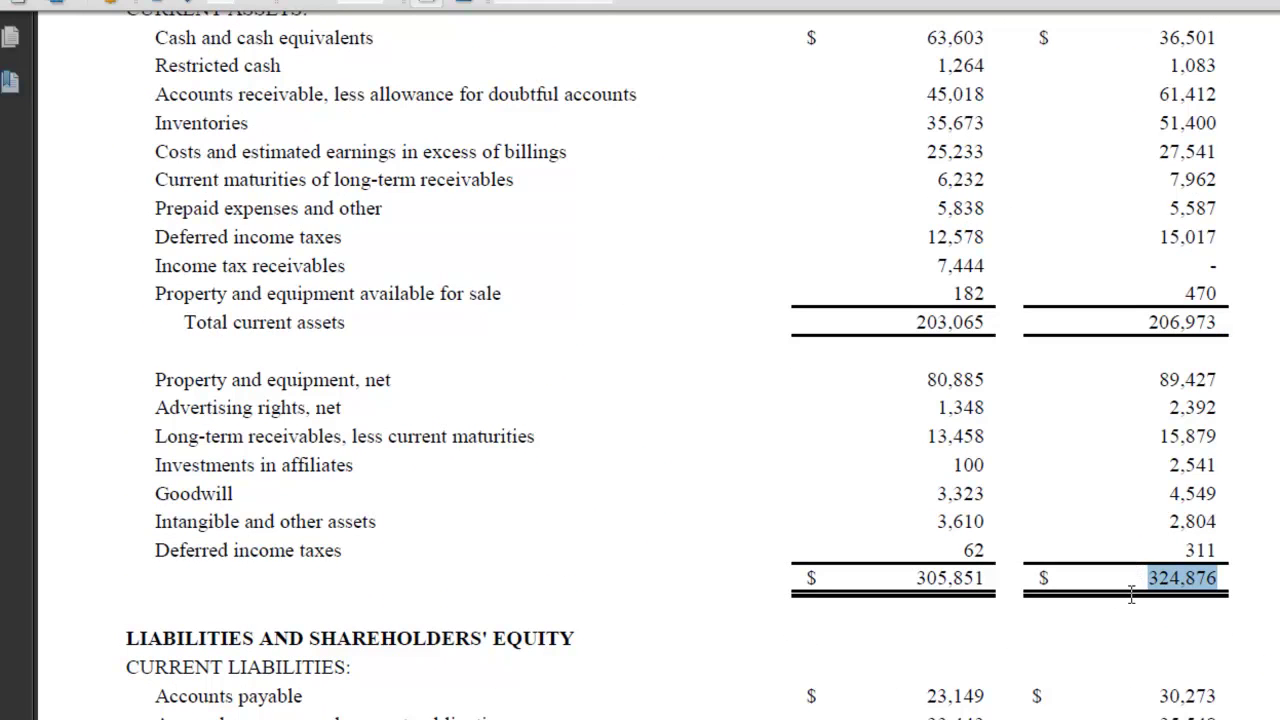
{"action": "key", "text": "alt+Tab"}
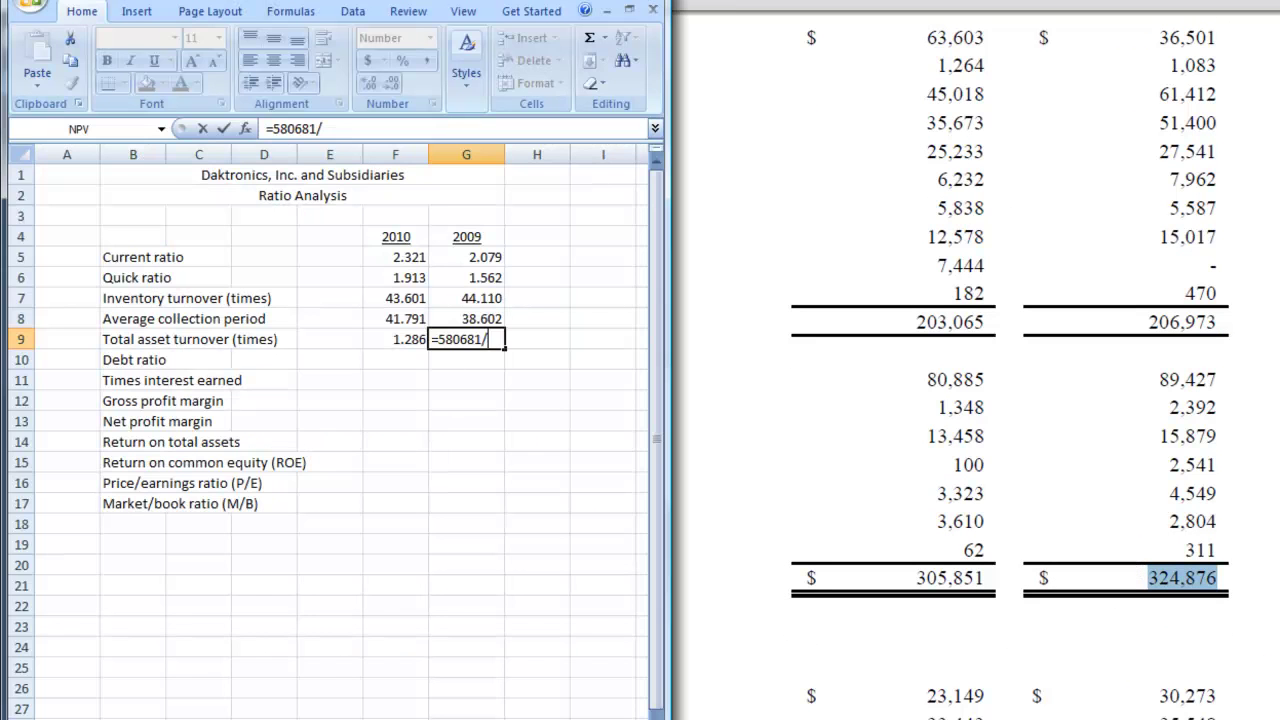
{"action": "type", "text": "324876"}
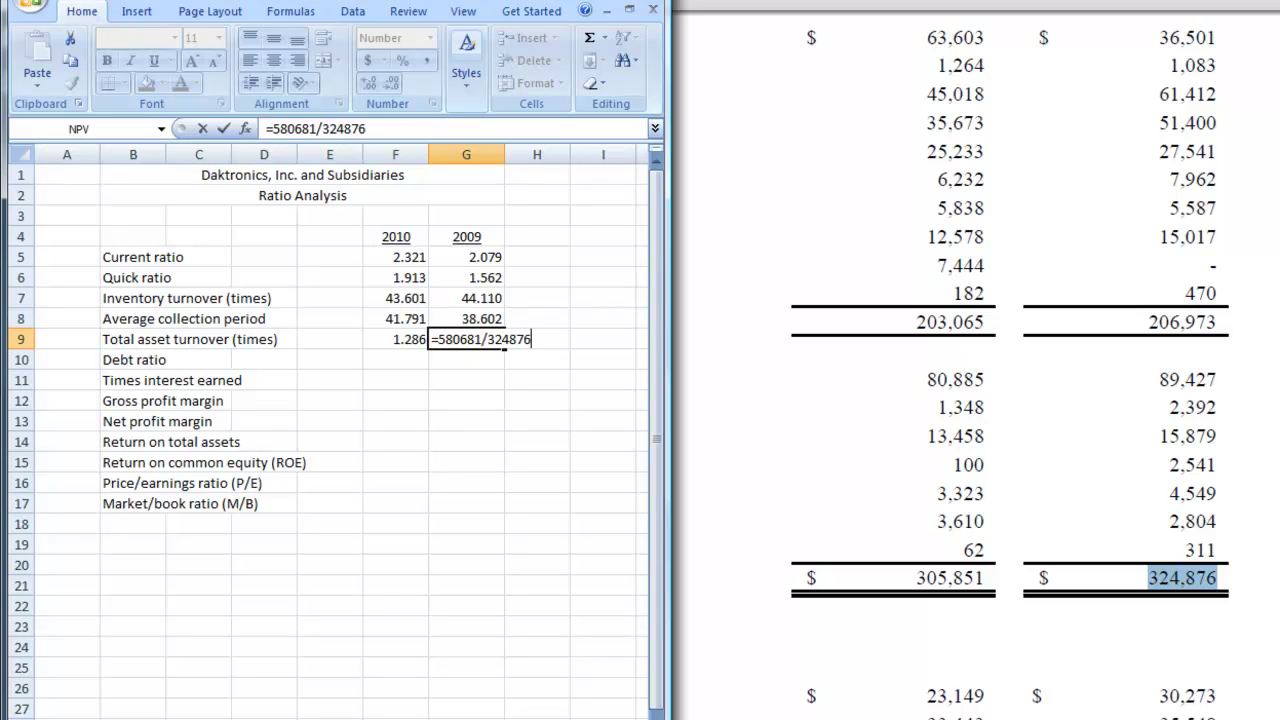
{"action": "key", "text": "Return"}
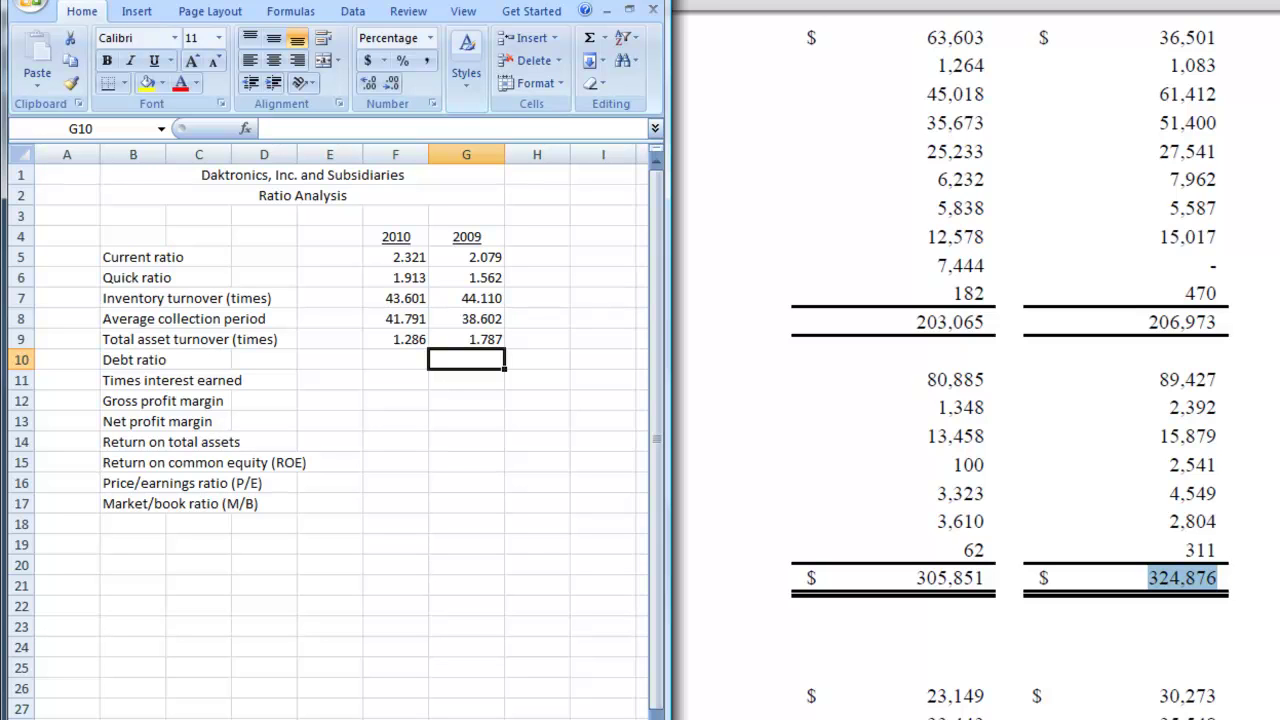
Look up 2010 total current and long-term liabilities in the PDF and start the debt ratio formula in F10 with =87494+11304.
{"action": "left_click", "coordinate": [405, 357]}
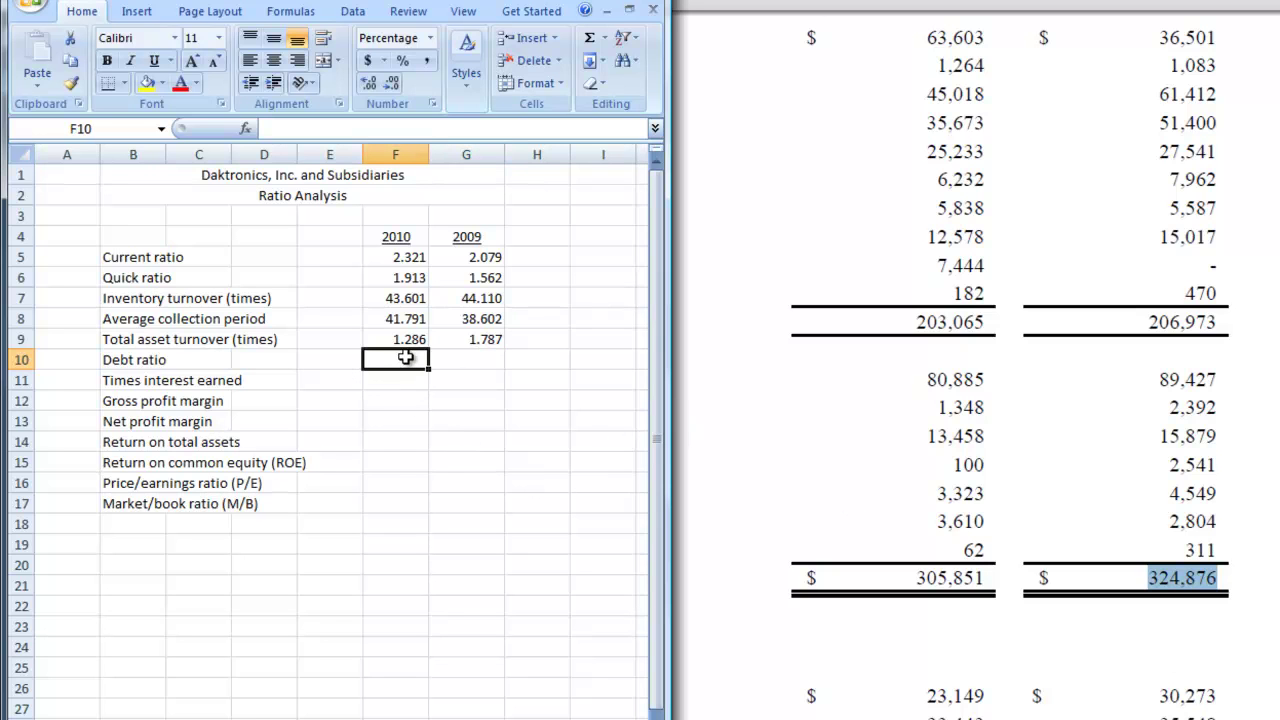
{"action": "left_click", "coordinate": [1029, 543]}
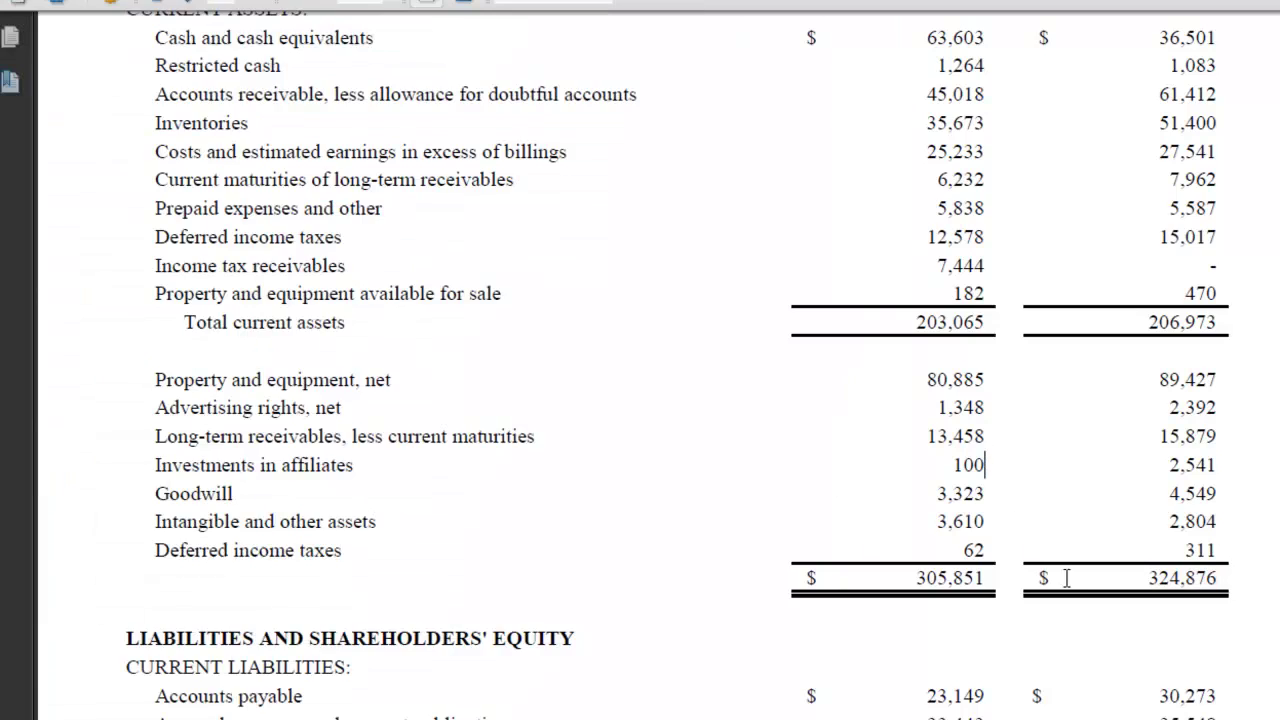
{"action": "scroll", "coordinate": [1070, 582], "scroll_direction": "down", "scroll_amount": 5}
{"action": "scroll", "coordinate": [1072, 590], "scroll_direction": "down", "scroll_amount": 3}
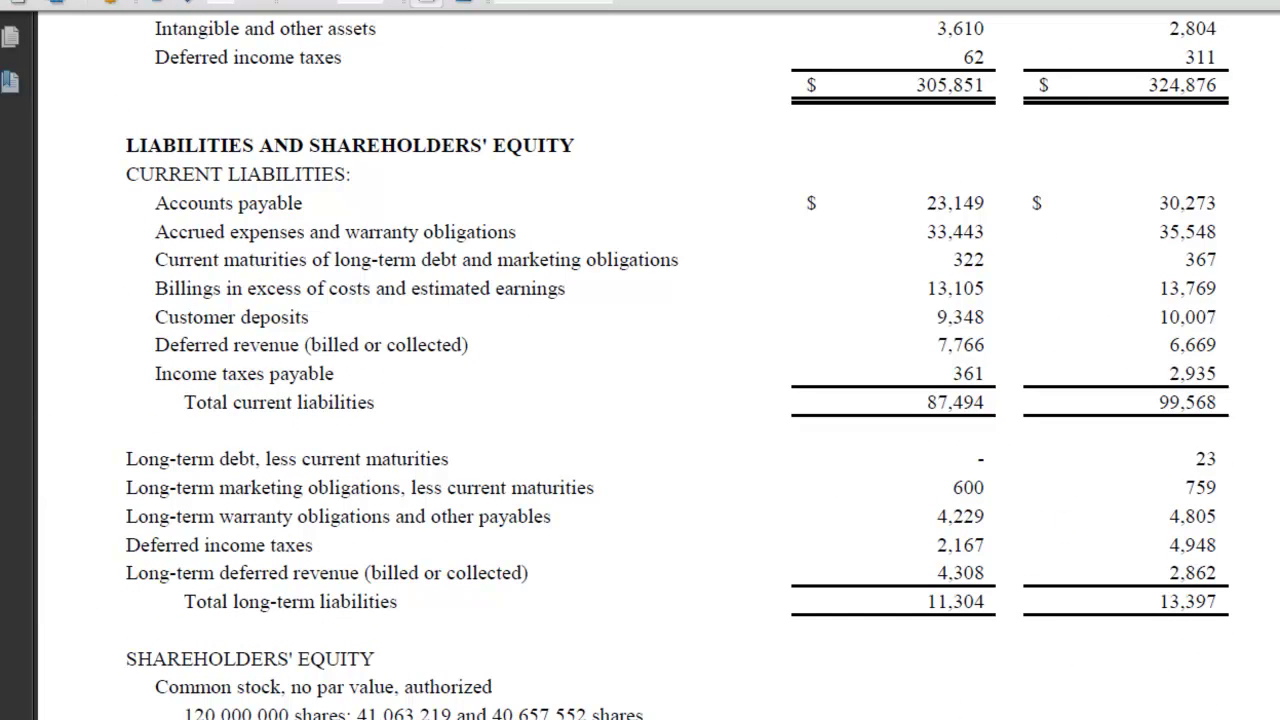
{"action": "key", "text": "alt+Tab"}
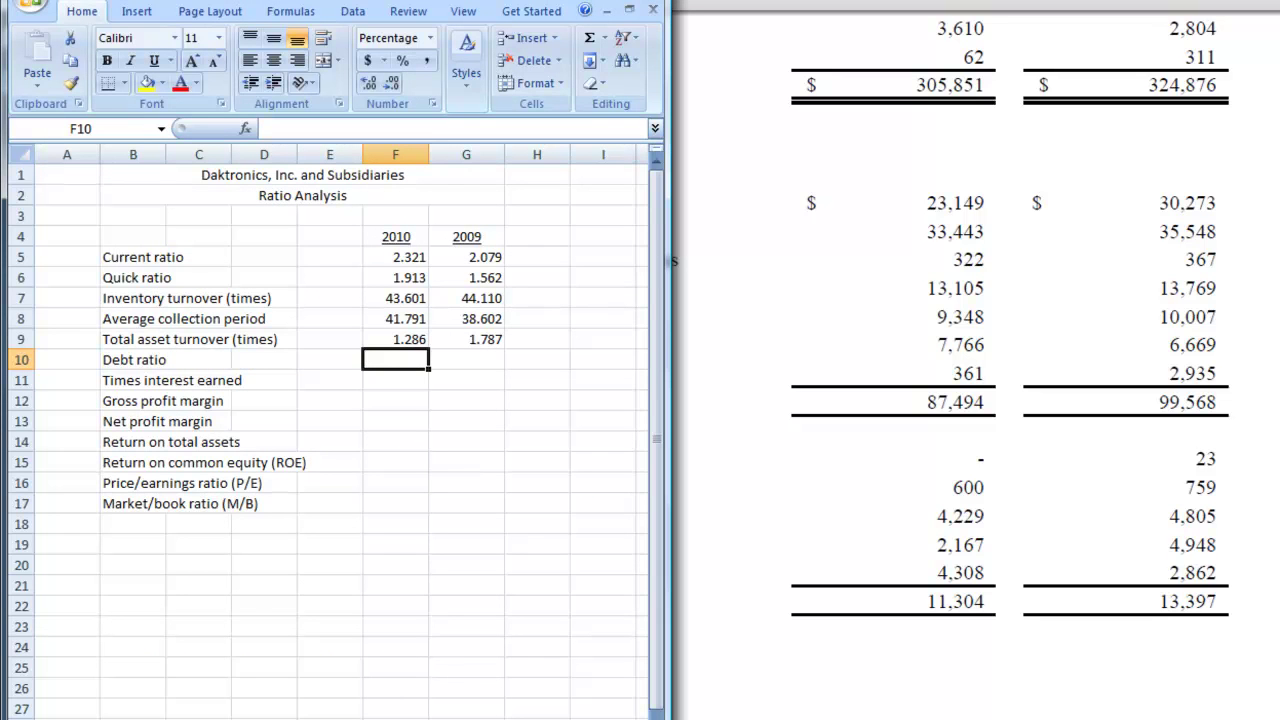
{"action": "type", "text": "="}
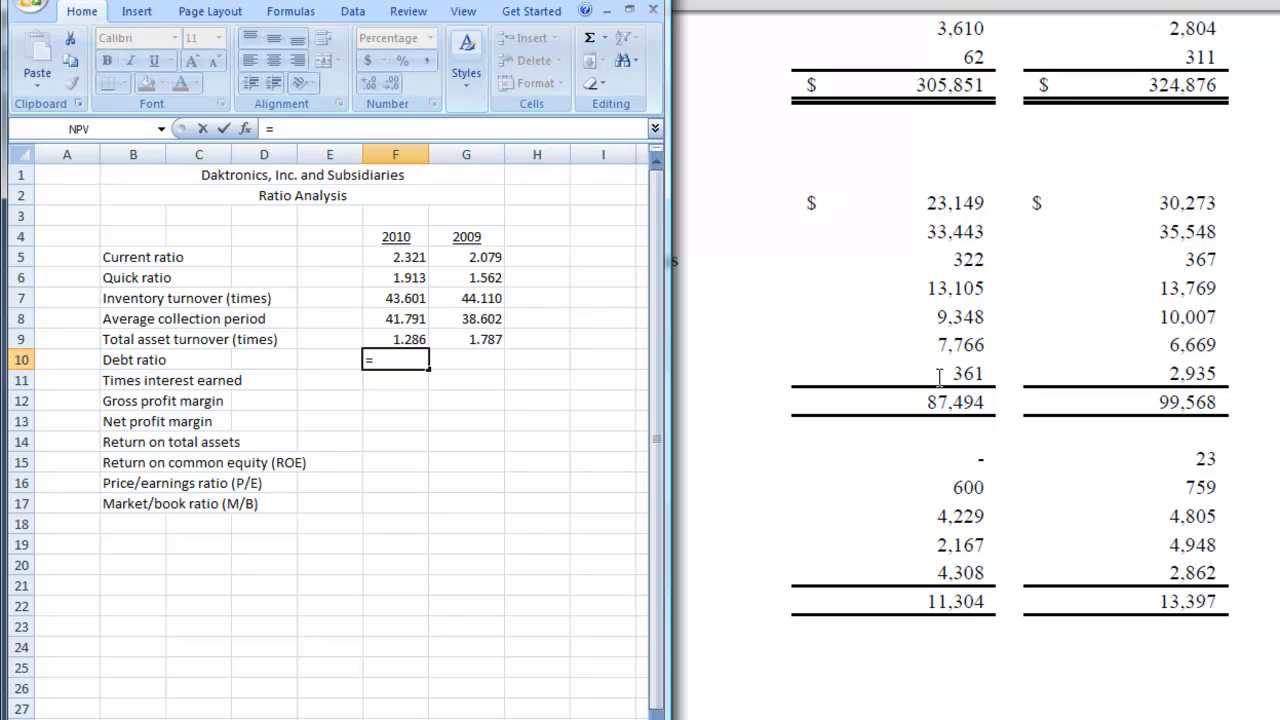
{"action": "type", "text": "87494"}
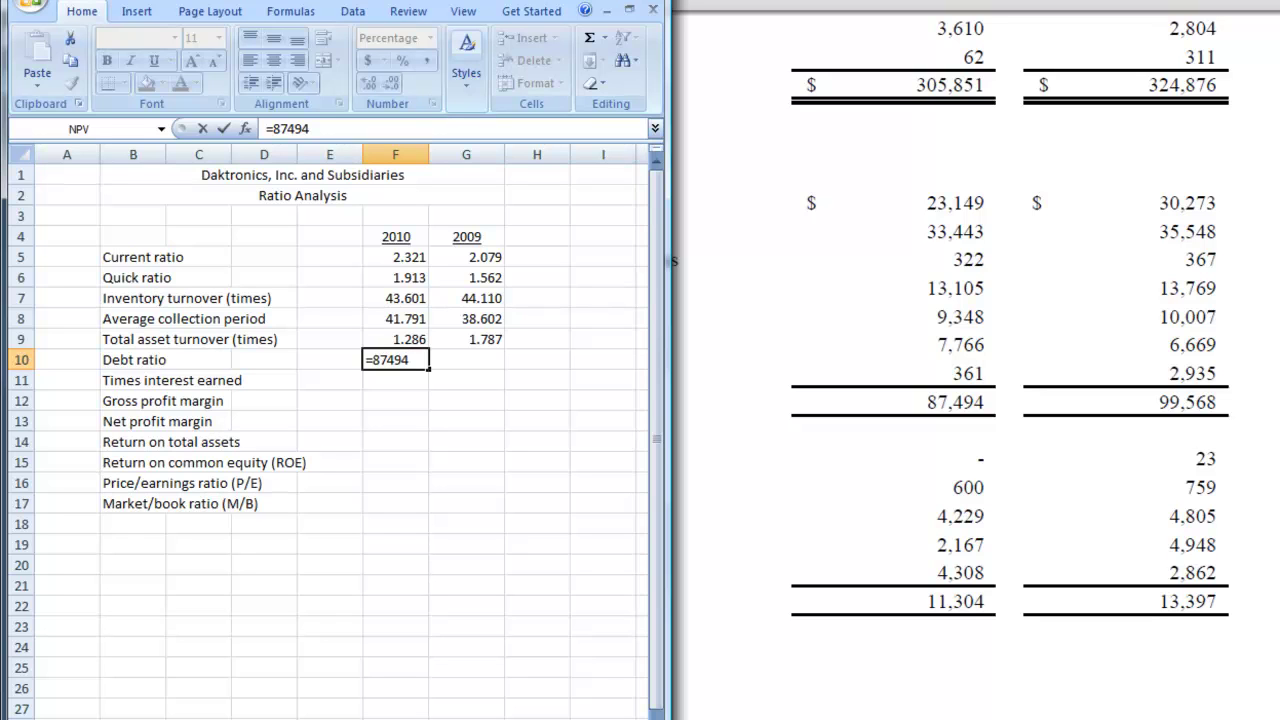
{"action": "type", "text": "+11304"}
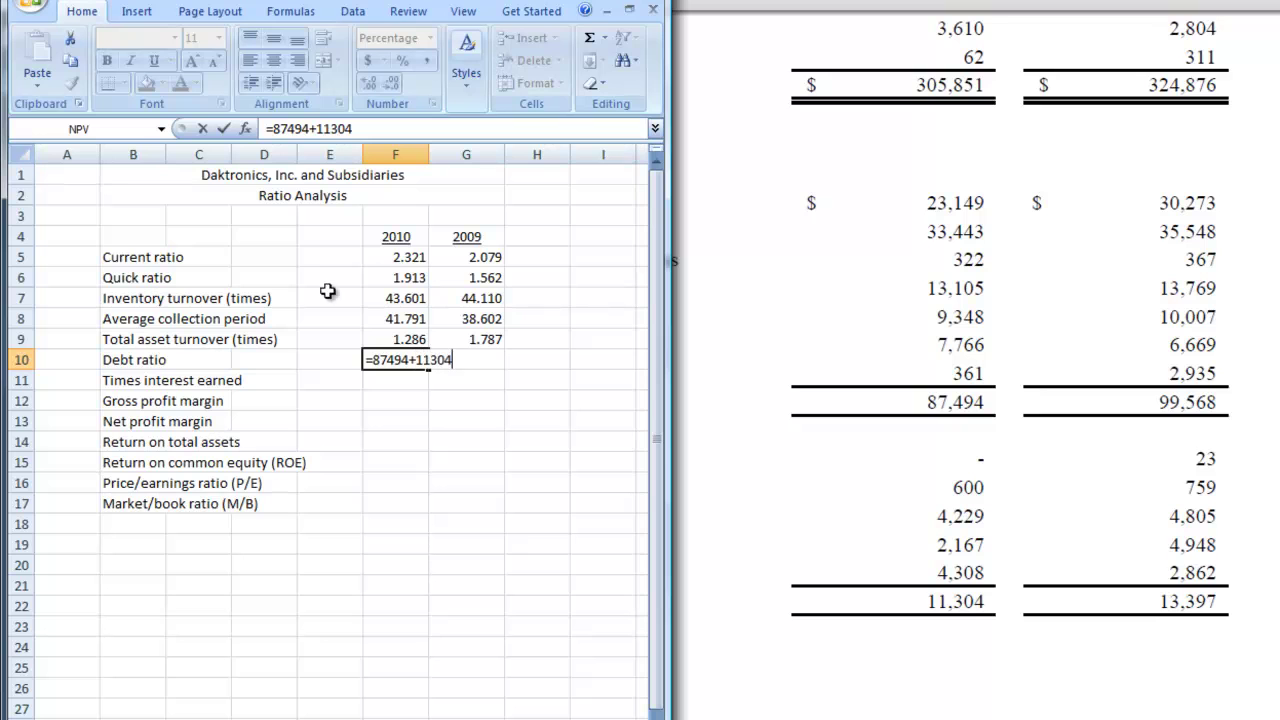
Enclose the liabilities sum in F10 in parentheses and append a division sign, making the formula =(87494+11304)/.
{"action": "left_click", "coordinate": [280, 129]}
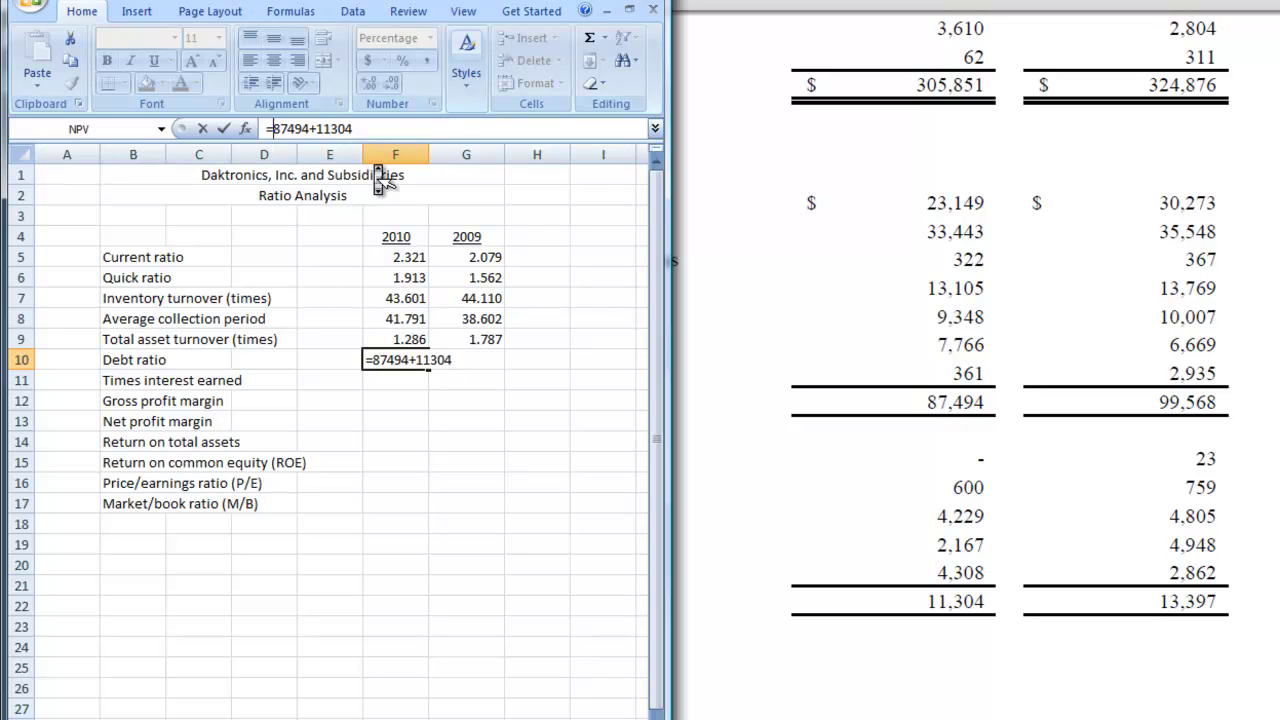
{"action": "type", "text": "("}
{"action": "key", "text": "Right"}
{"action": "key", "text": "Right"}
{"action": "key", "text": "Right"}
{"action": "key", "text": "Right"}
{"action": "key", "text": "Right"}
{"action": "key", "text": "Right"}
{"action": "key", "text": "Right"}
{"action": "key", "text": "Right"}
{"action": "key", "text": "Right"}
{"action": "key", "text": "Right"}
{"action": "key", "text": "Right"}
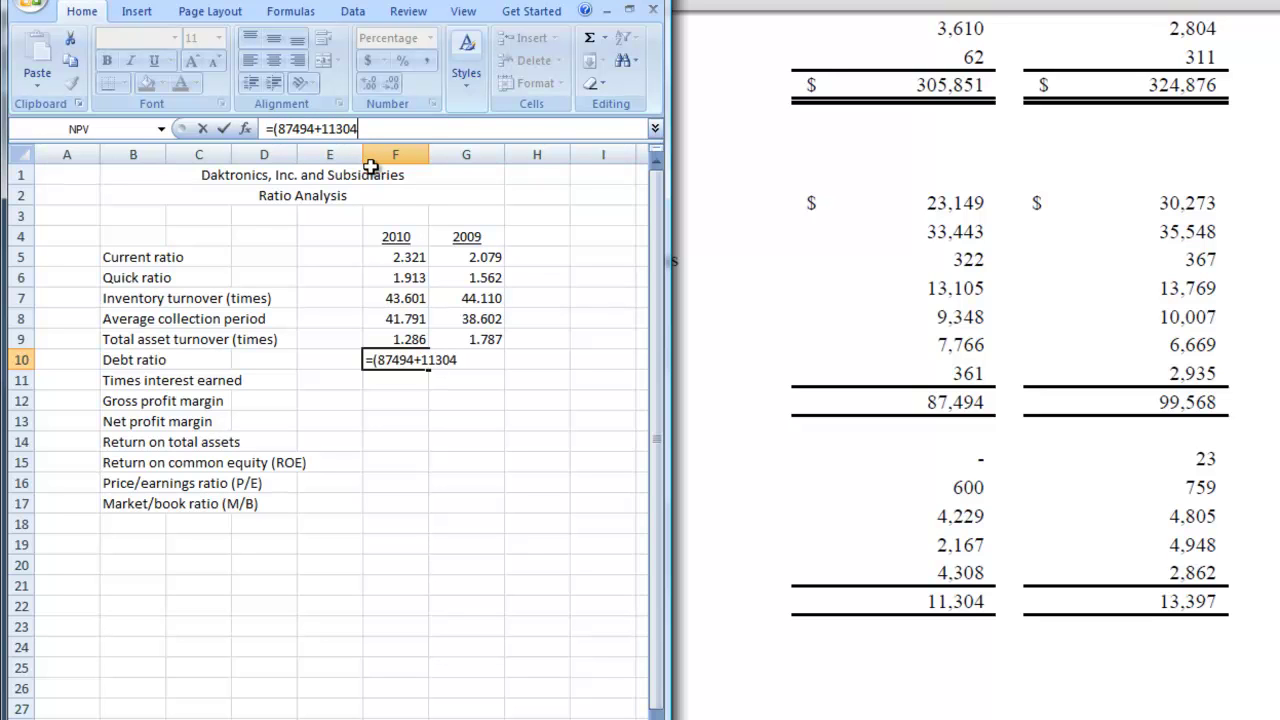
{"action": "type", "text": ")/"}
Look up 2010 total assets on the PDF balance sheet and complete the debt ratio formula in F10 as =(87494+11304)/305851.
{"action": "left_click", "coordinate": [982, 238]}
{"action": "scroll", "coordinate": [982, 238], "scroll_direction": "up", "scroll_amount": 10}
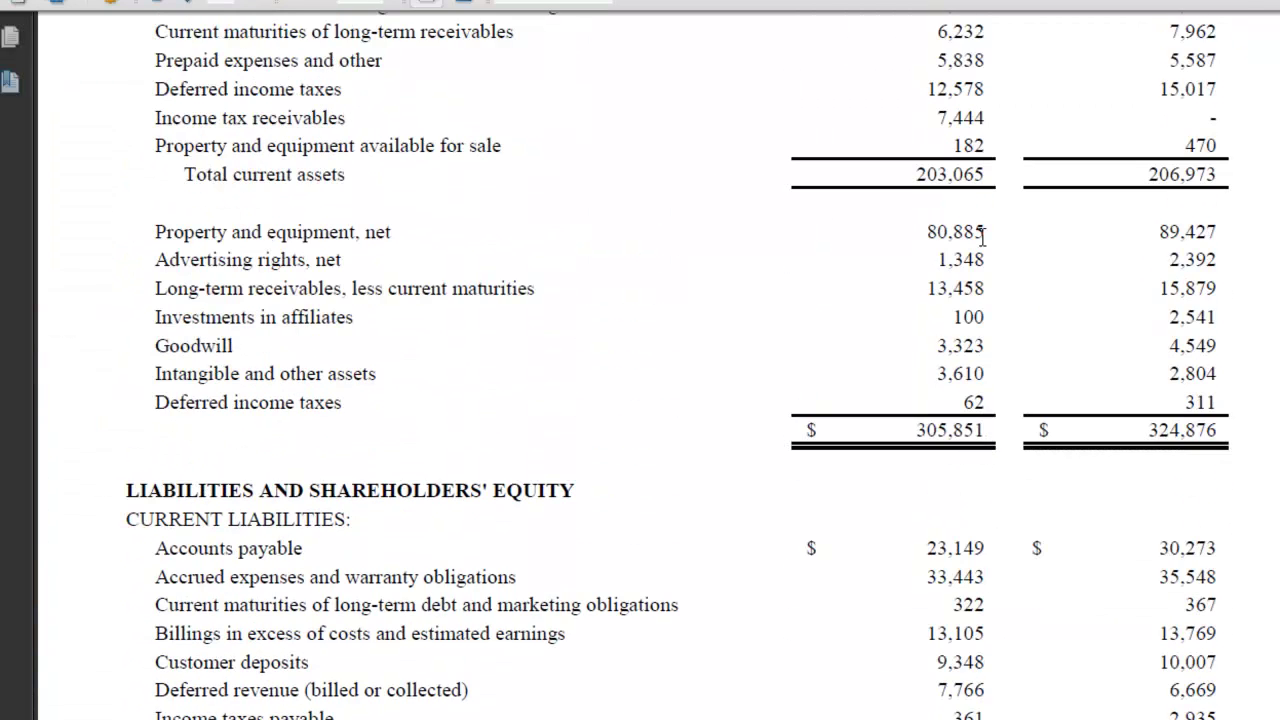
{"action": "scroll", "coordinate": [1145, 596], "scroll_direction": "up", "scroll_amount": 2}
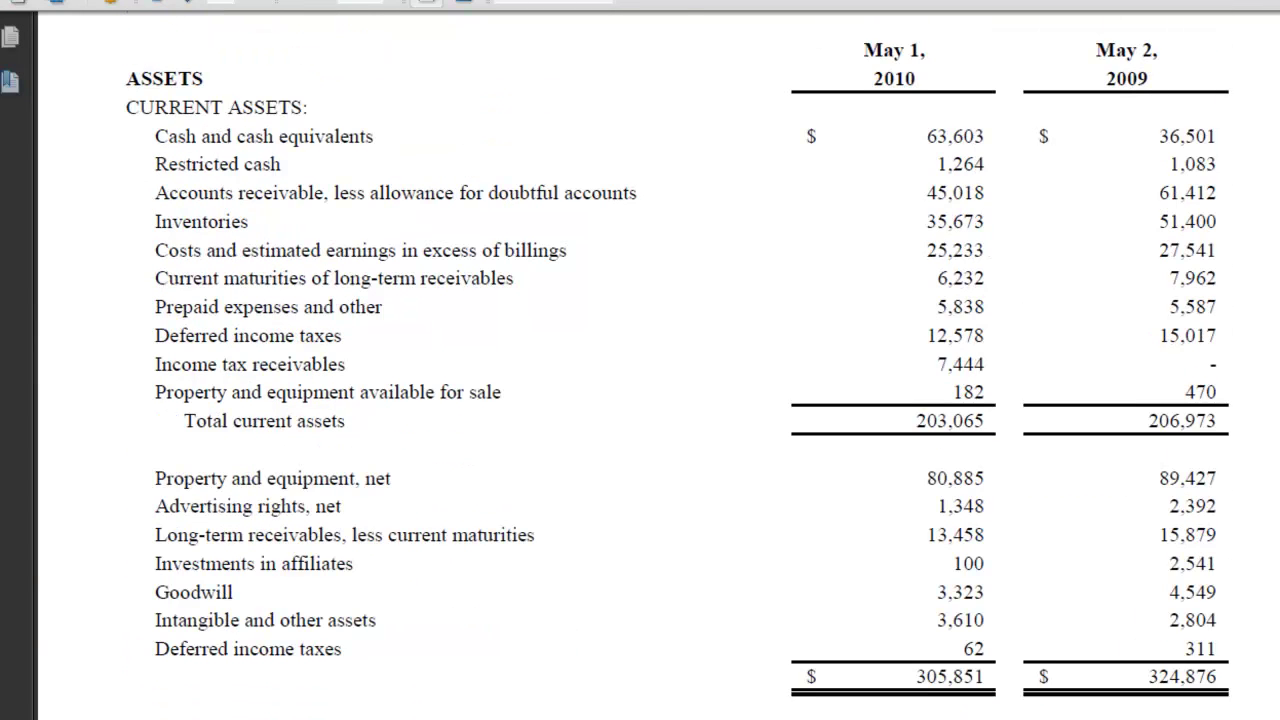
{"action": "key", "text": "alt+Tab"}
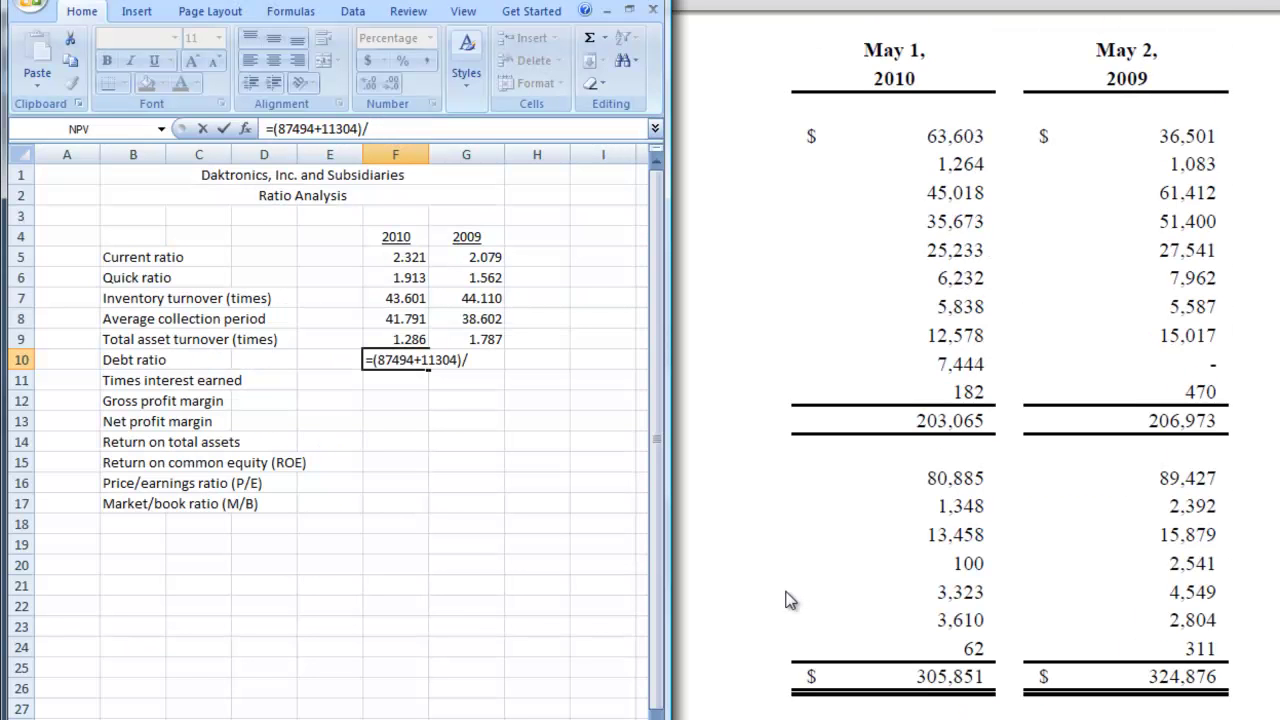
{"action": "type", "text": "305851"}
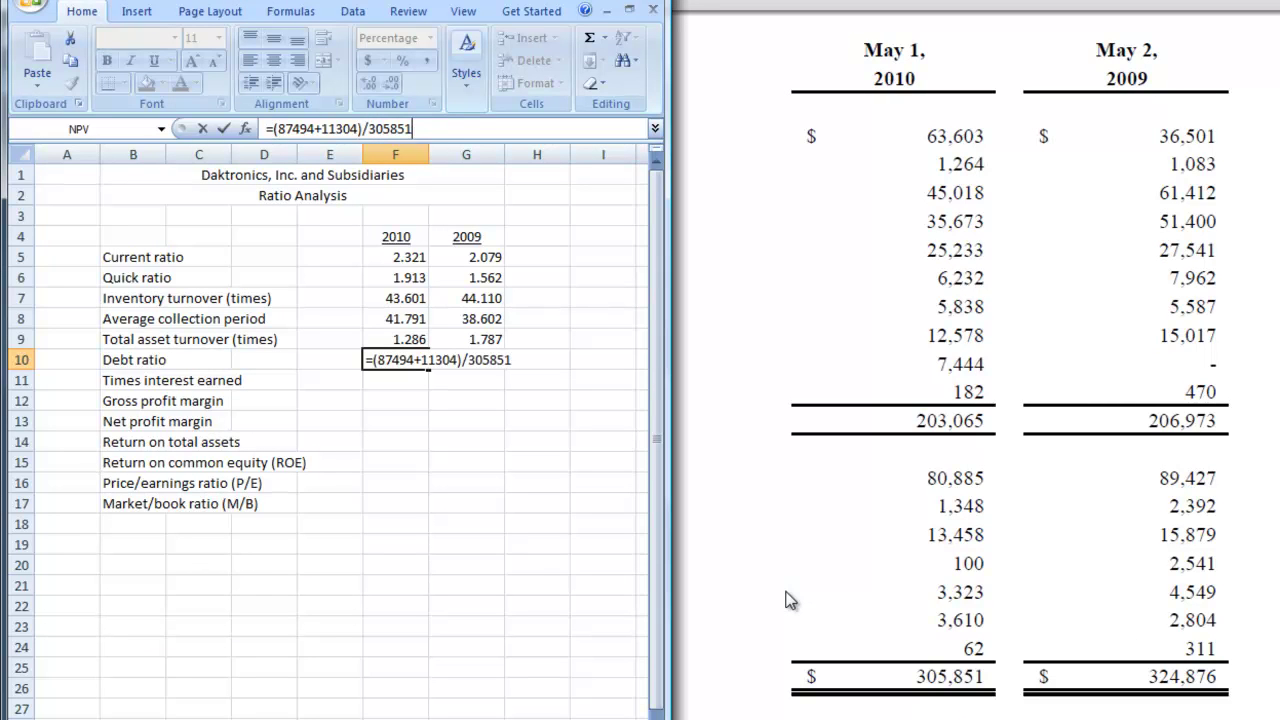
{"action": "key", "text": "Return"}
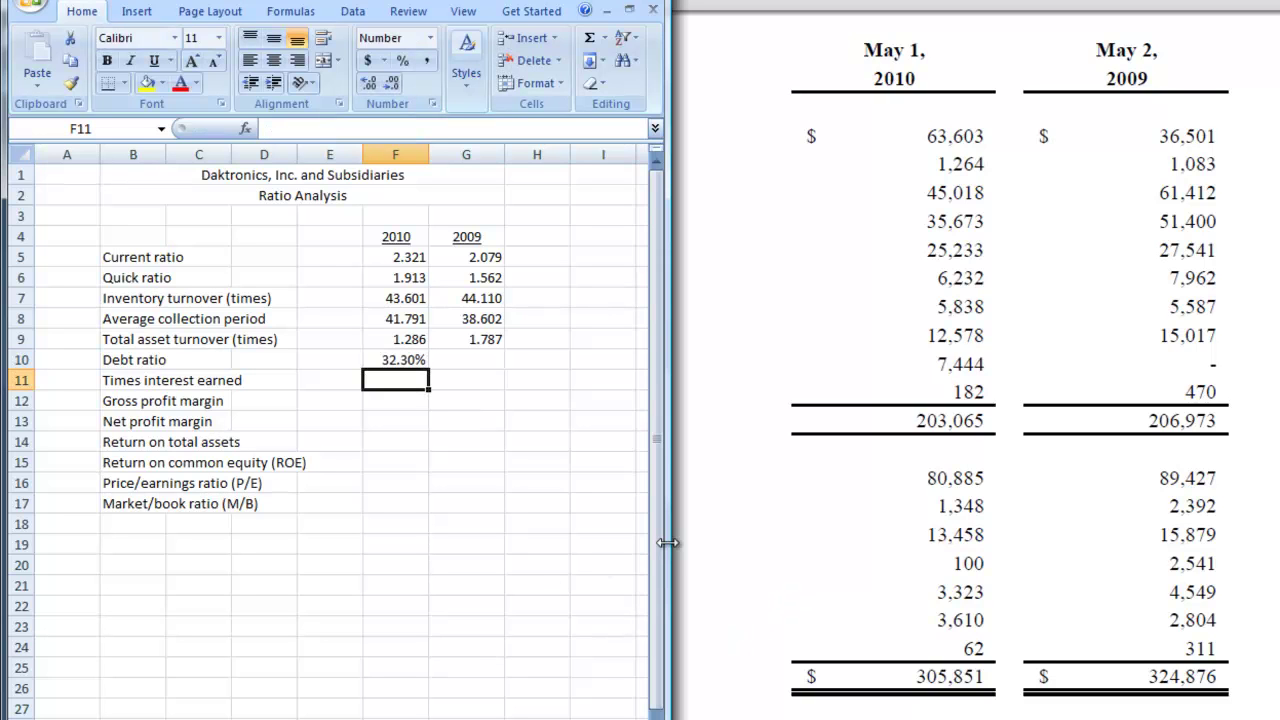
Look up 2009 total current and long-term liabilities in the PDF and start the debt ratio formula in G10 with =(.
{"action": "left_click", "coordinate": [472, 360]}
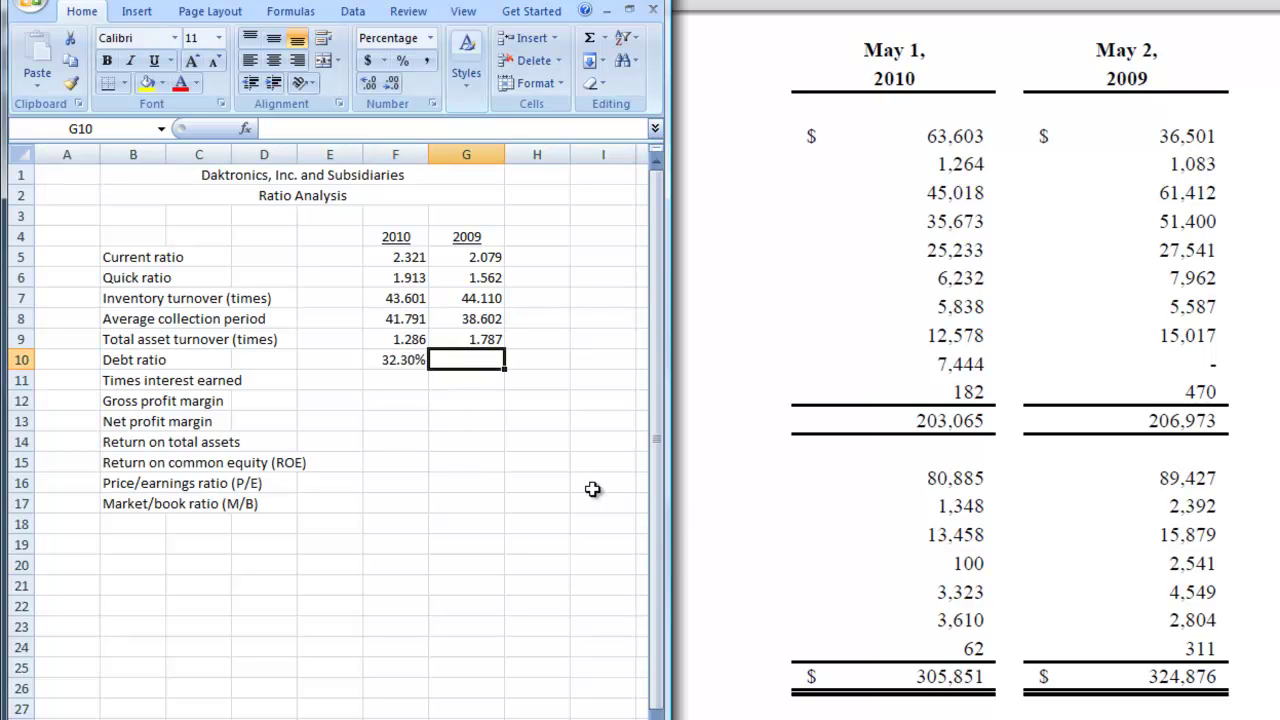
{"action": "left_click", "coordinate": [971, 470]}
{"action": "scroll", "coordinate": [1000, 606], "scroll_direction": "down", "scroll_amount": 6}
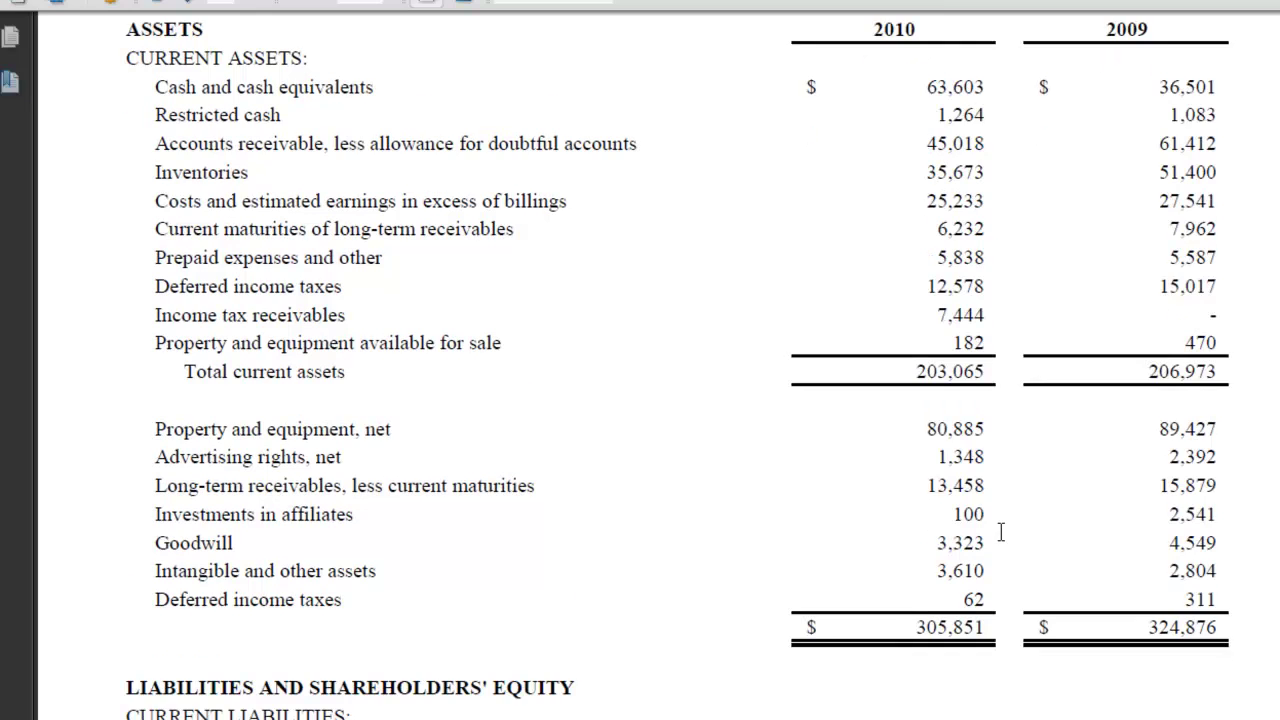
{"action": "scroll", "coordinate": [1001, 533], "scroll_direction": "down", "scroll_amount": 1}
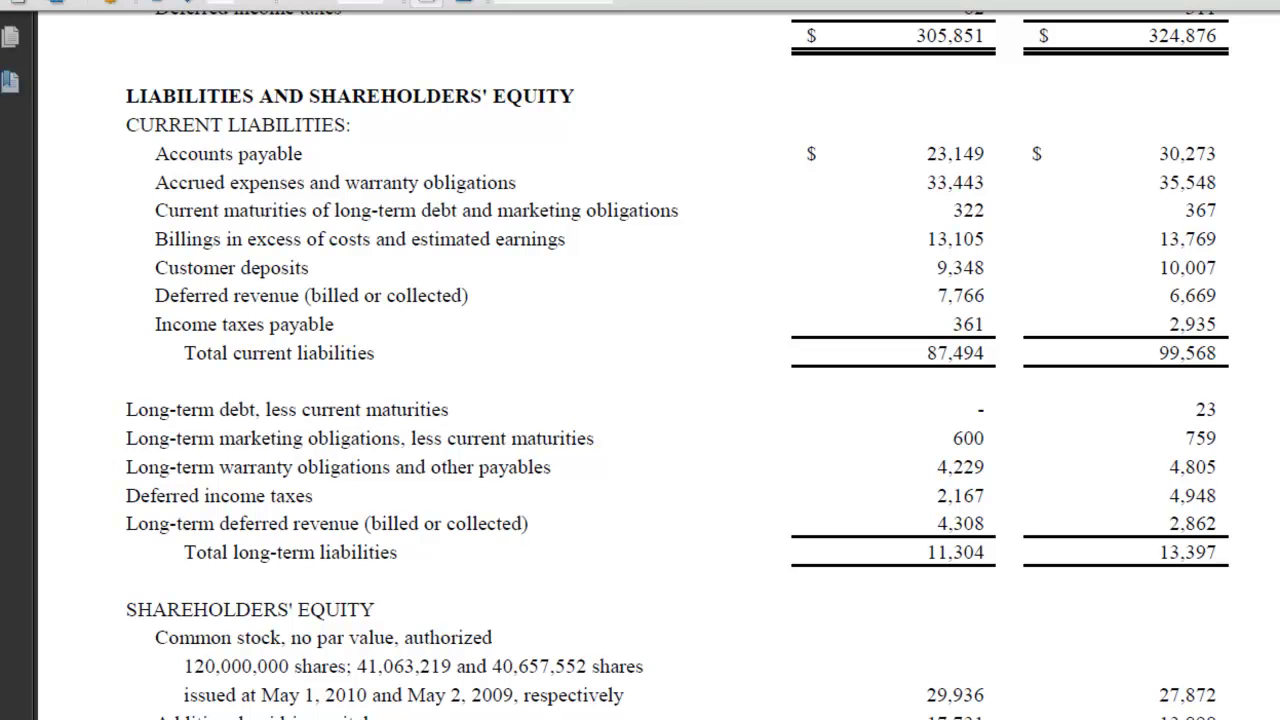
{"action": "key", "text": "alt+Tab"}
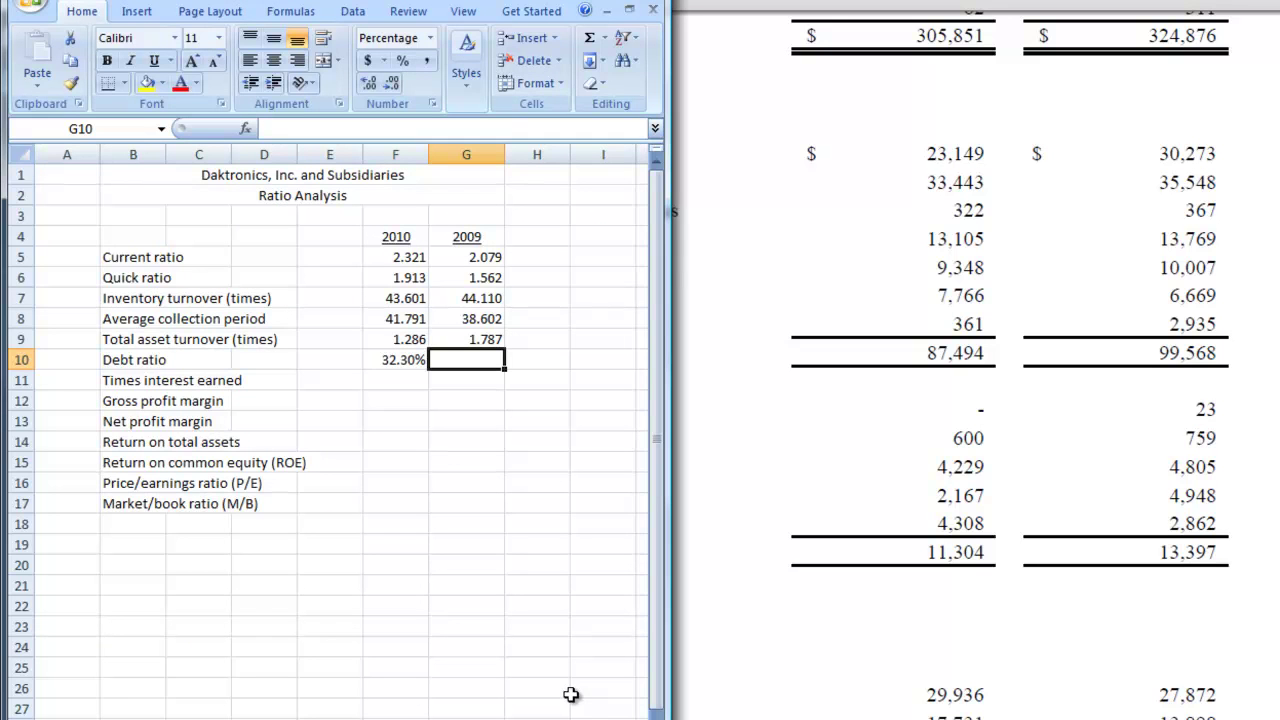
{"action": "type", "text": "=("}
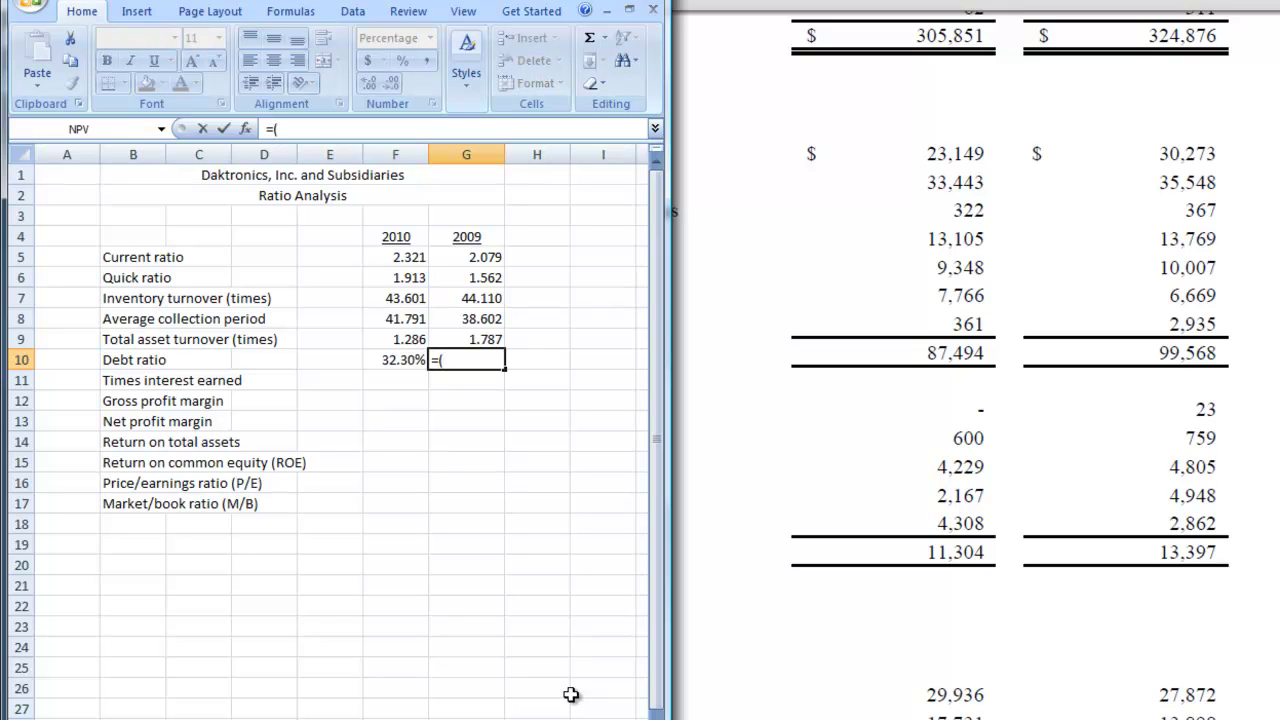
{"action": "left_click", "coordinate": [567, 692]}
{"action": "type", "text": "9956"}
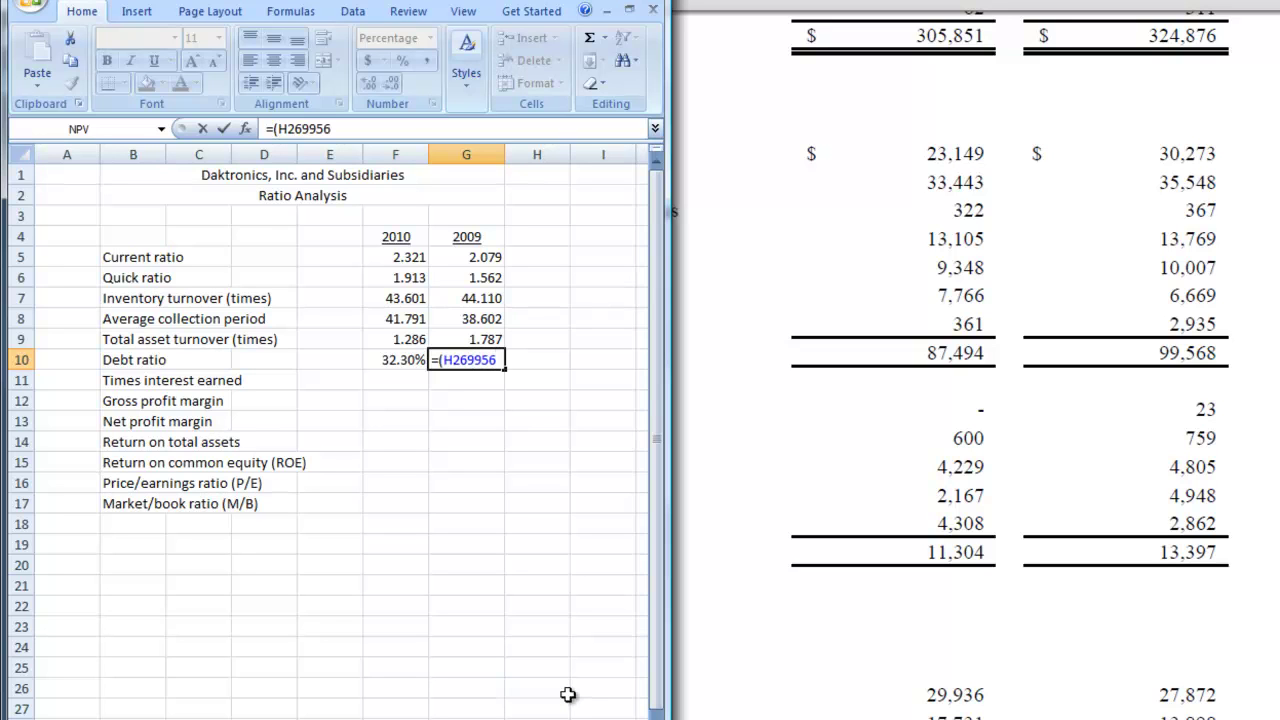
{"action": "key", "text": "BackSpace"}
{"action": "key", "text": "BackSpace"}
{"action": "key", "text": "BackSpace"}
{"action": "key", "text": "BackSpace"}
{"action": "key", "text": "BackSpace"}
{"action": "key", "text": "BackSpace"}
{"action": "key", "text": "BackSpace"}
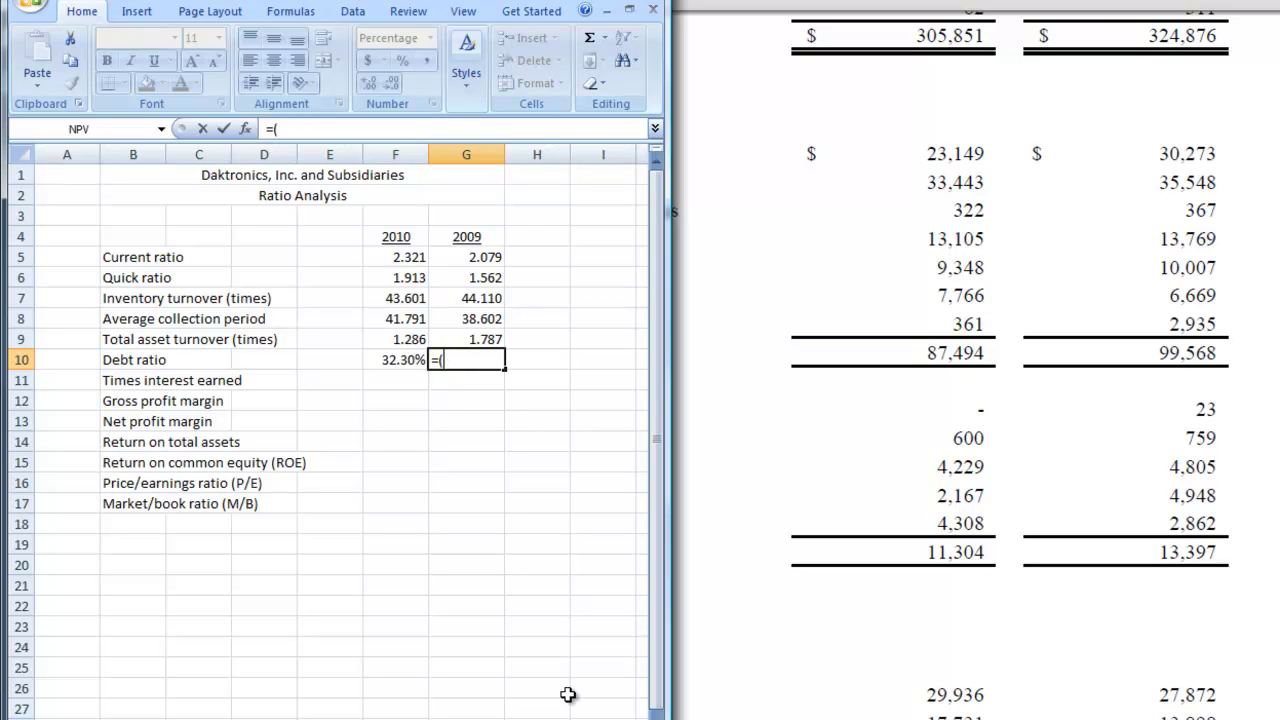
Extend the G10 formula to =(99568+13397)/ and mark the total assets line on the PDF balance sheet.
{"action": "type", "text": "99568+13"}
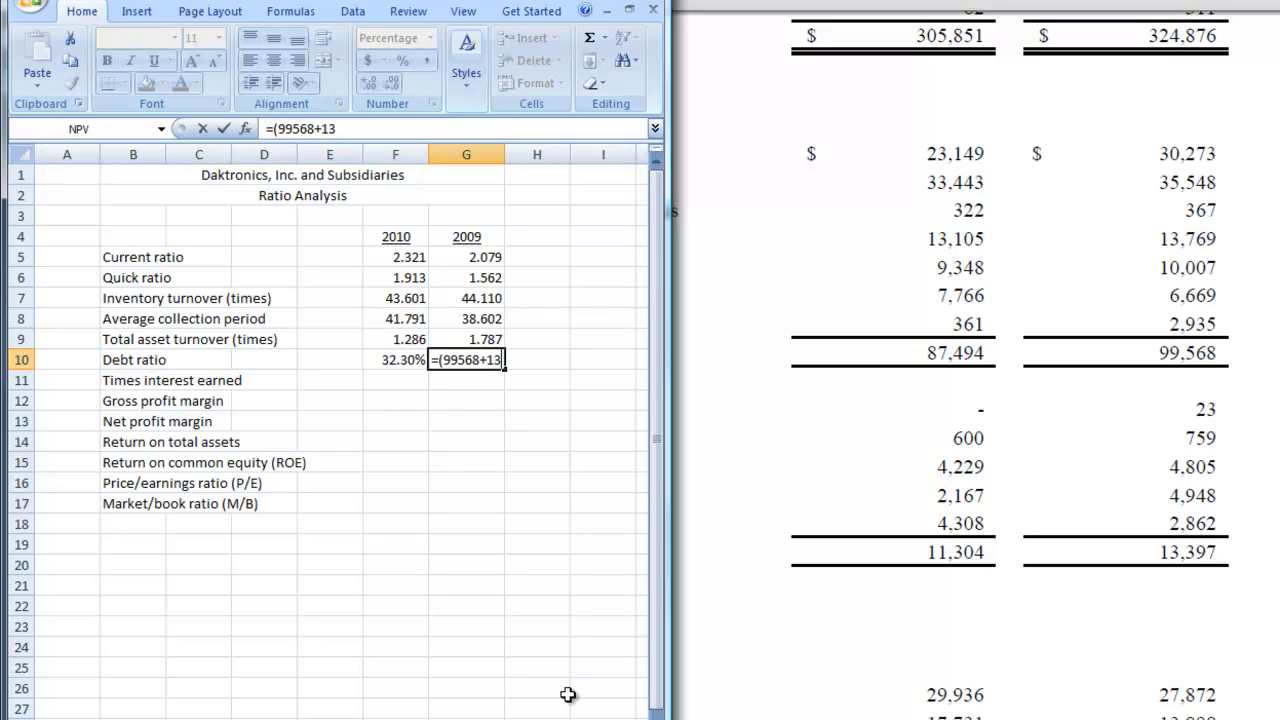
{"action": "type", "text": "397)/"}
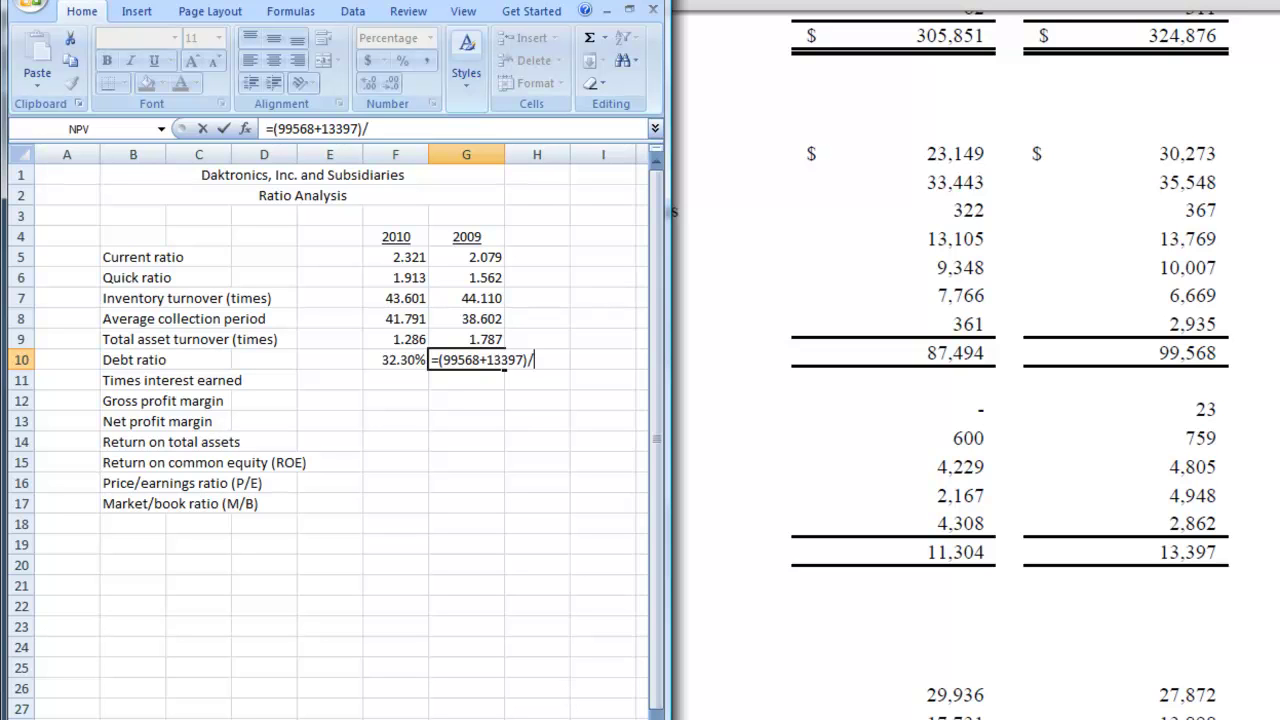
{"action": "left_click", "coordinate": [1092, 436]}
{"action": "scroll", "coordinate": [1092, 436], "scroll_direction": "up", "scroll_amount": 10}
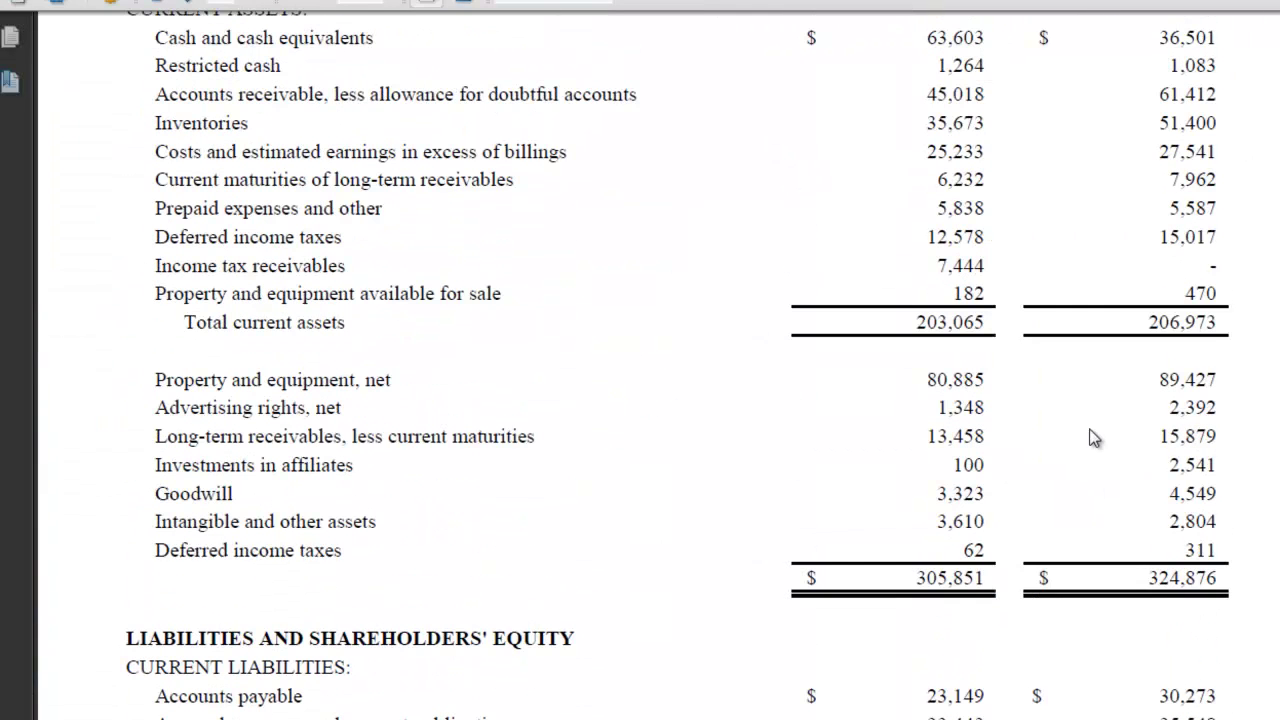
{"action": "left_click_drag", "start_coordinate": [1198, 578], "coordinate": [1199, 565]}
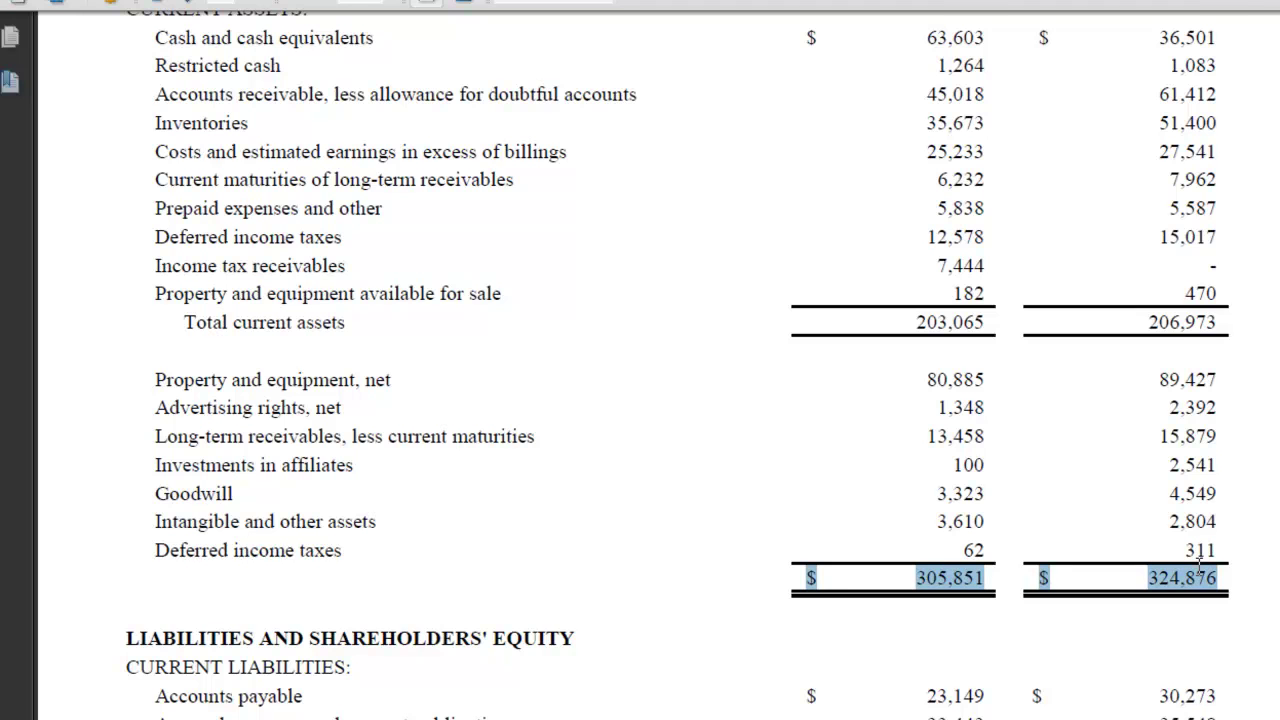
Check the total liabilities and equity line in the PDF and complete the G10 formula as =(99568+13397)/324876.
{"action": "scroll", "coordinate": [1199, 565], "scroll_direction": "down", "scroll_amount": 10}
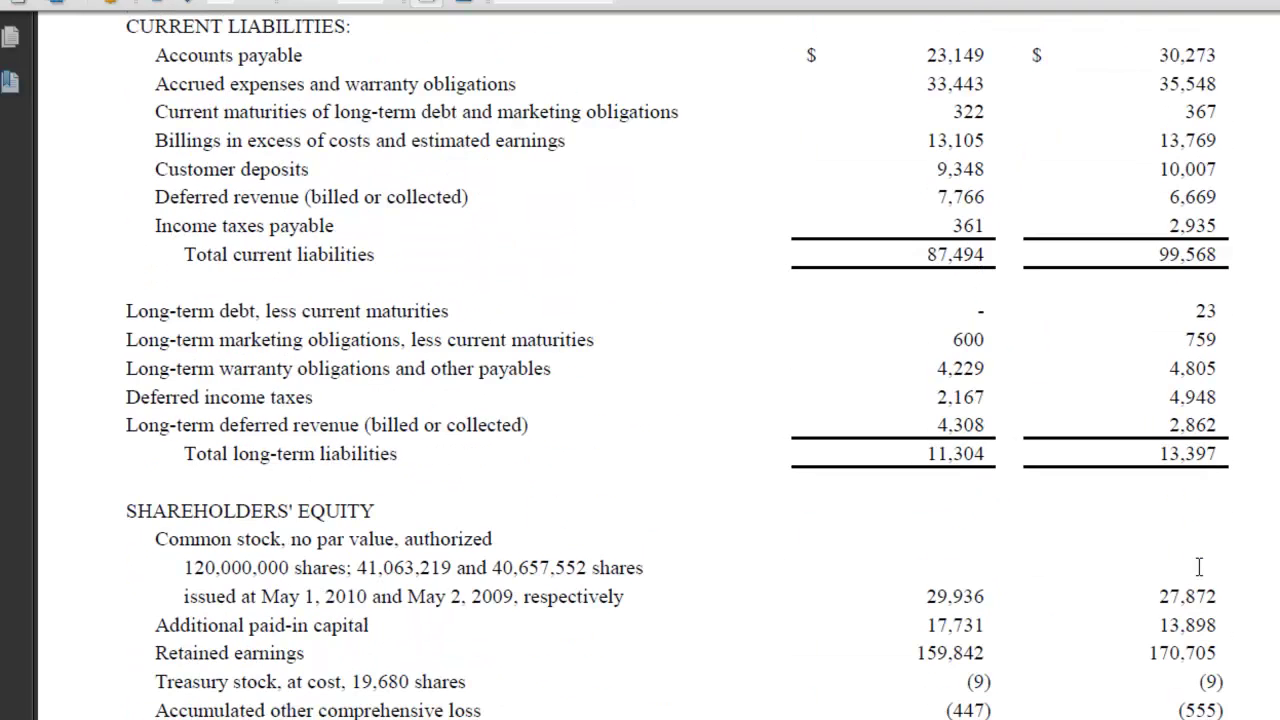
{"action": "scroll", "coordinate": [1199, 565], "scroll_direction": "down", "scroll_amount": 3}
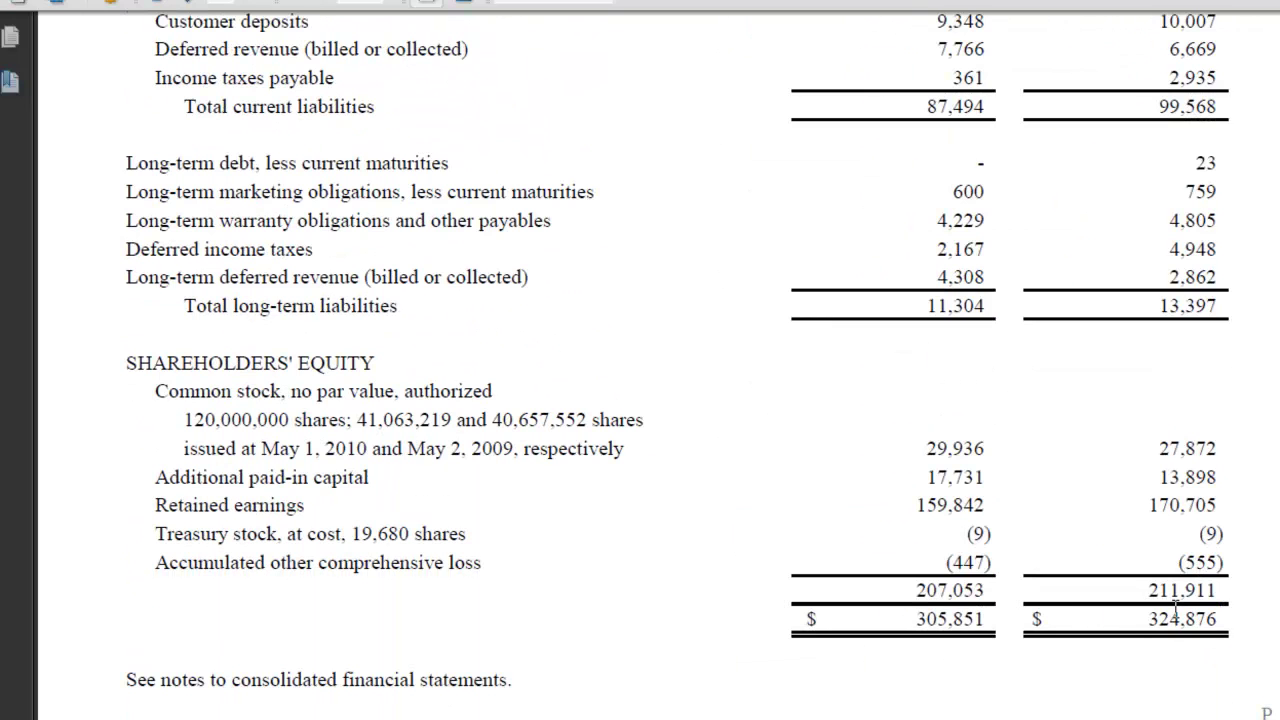
{"action": "triple_click", "coordinate": [1176, 608]}
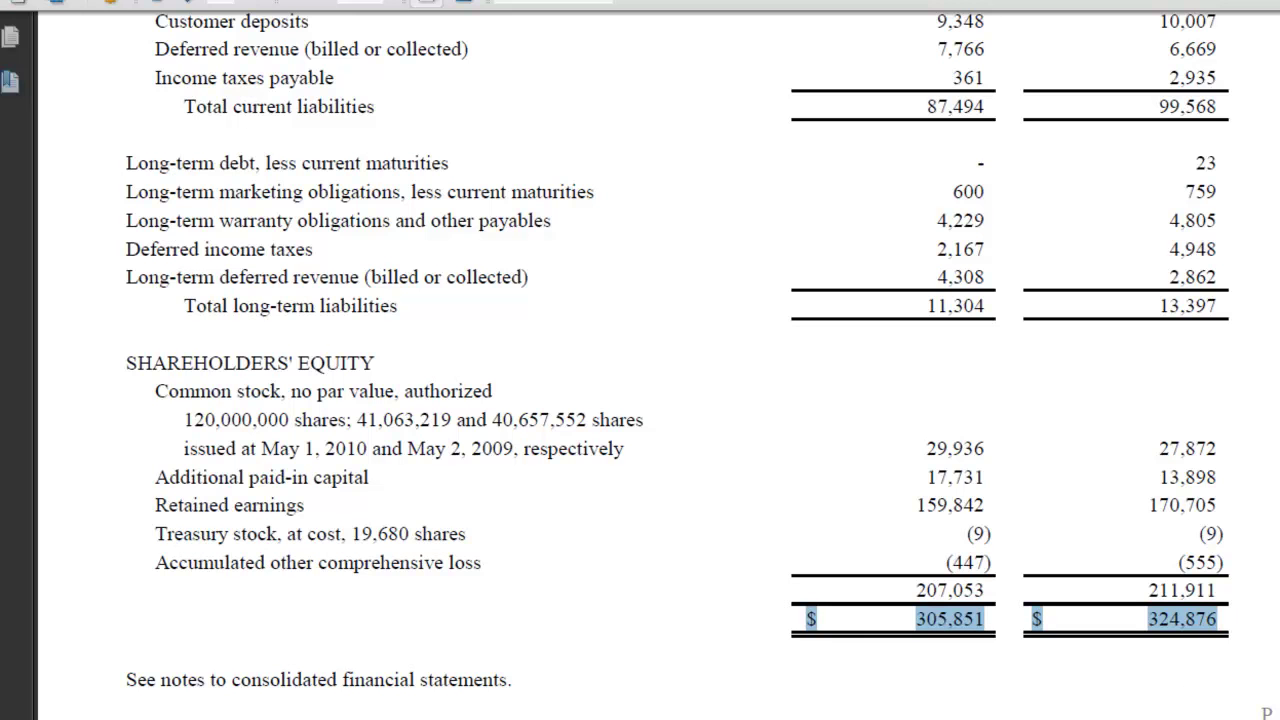
{"action": "key", "text": "alt+Tab"}
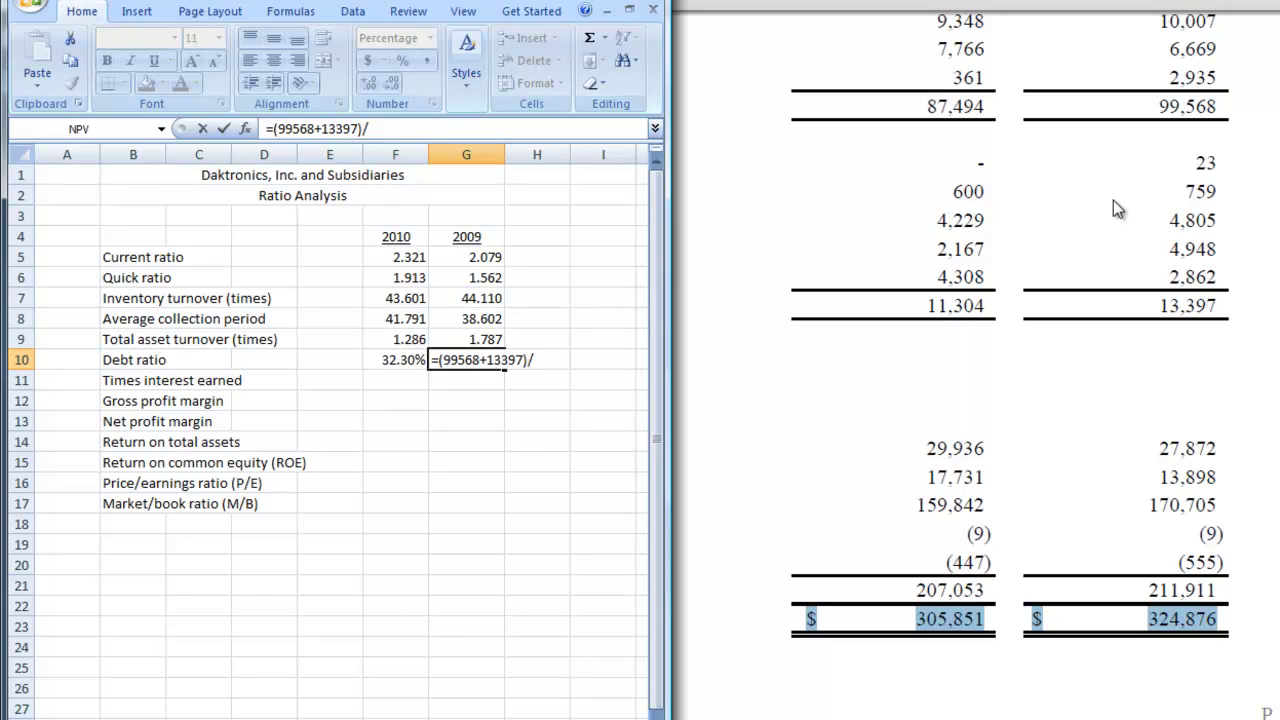
{"action": "type", "text": "324876"}
{"action": "key", "text": "Return"}
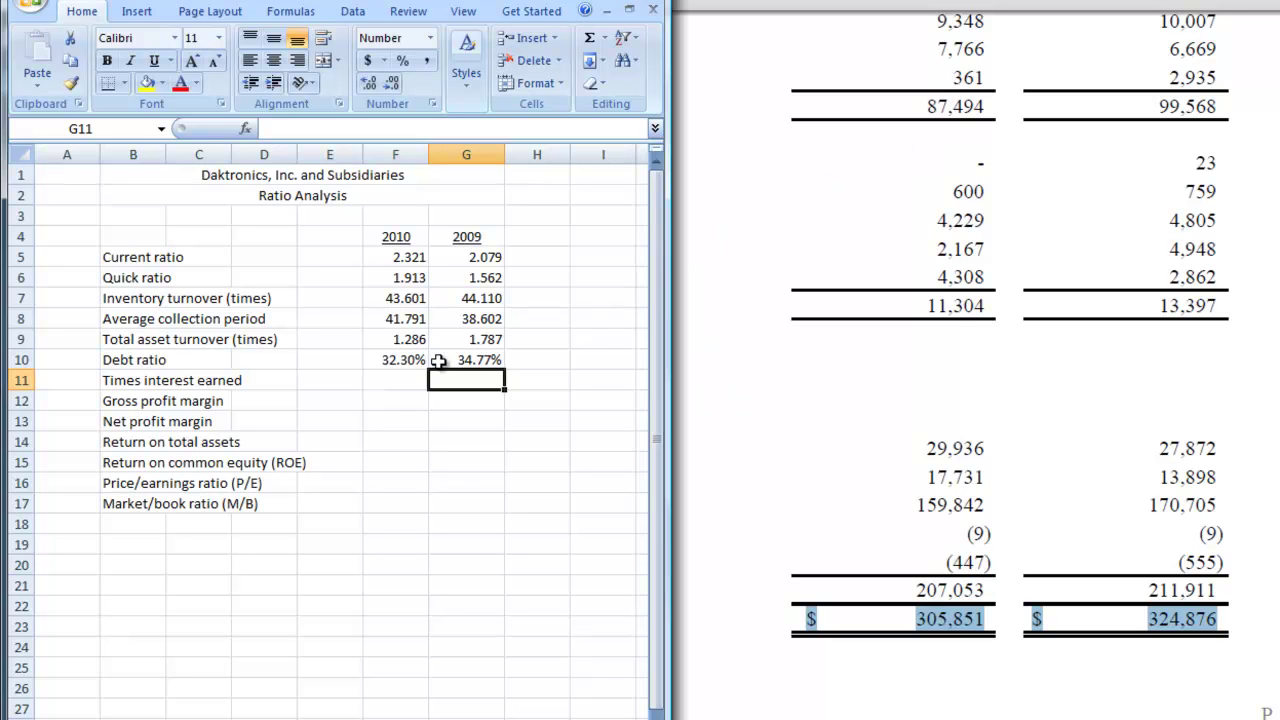
Look up 2010 operating income in the PDF's statements of operations and start the times interest earned formula in F11 with 6730 as numerator.
{"action": "left_click", "coordinate": [412, 378]}
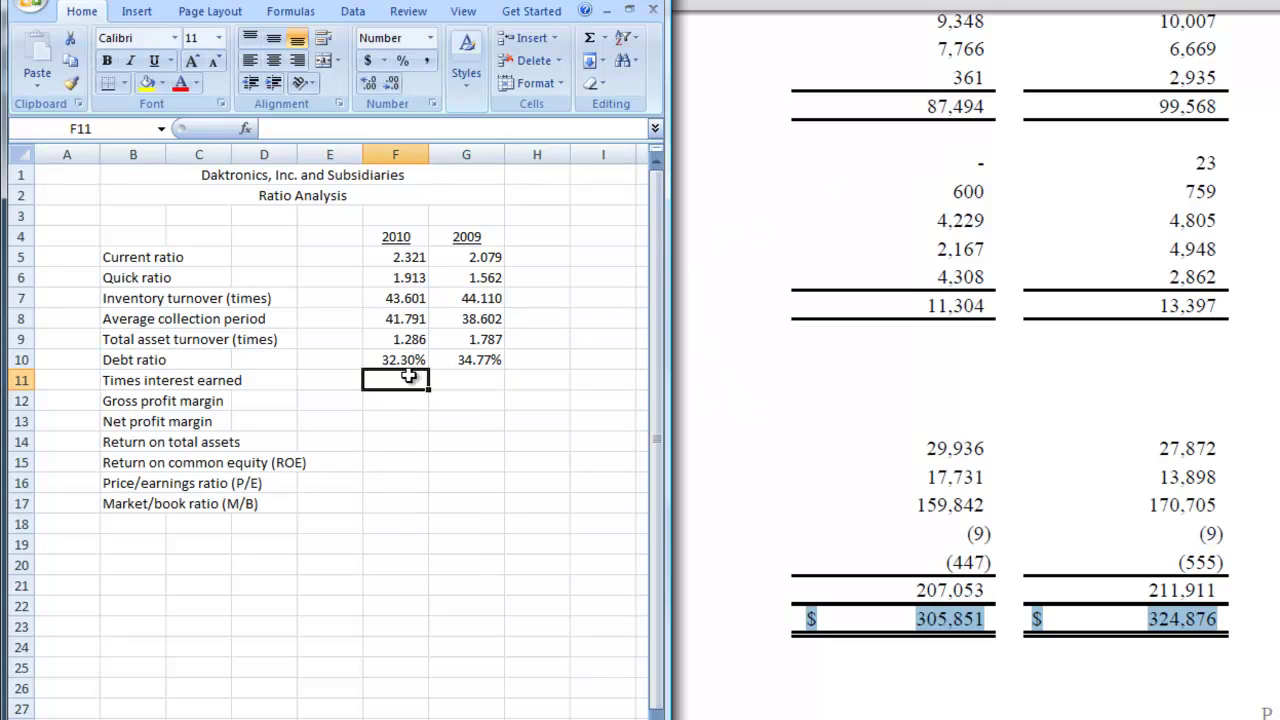
{"action": "left_click", "coordinate": [807, 425]}
{"action": "scroll", "coordinate": [850, 477], "scroll_direction": "down", "scroll_amount": 10}
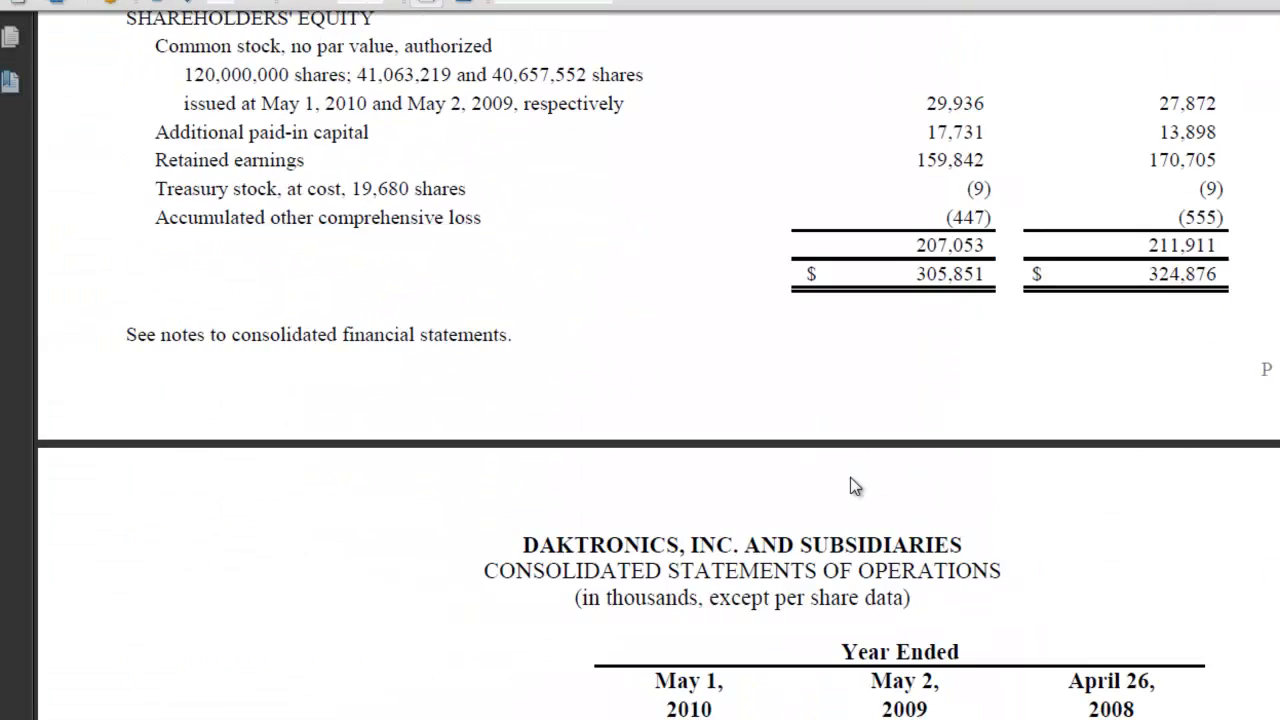
{"action": "scroll", "coordinate": [850, 477], "scroll_direction": "down", "scroll_amount": 8}
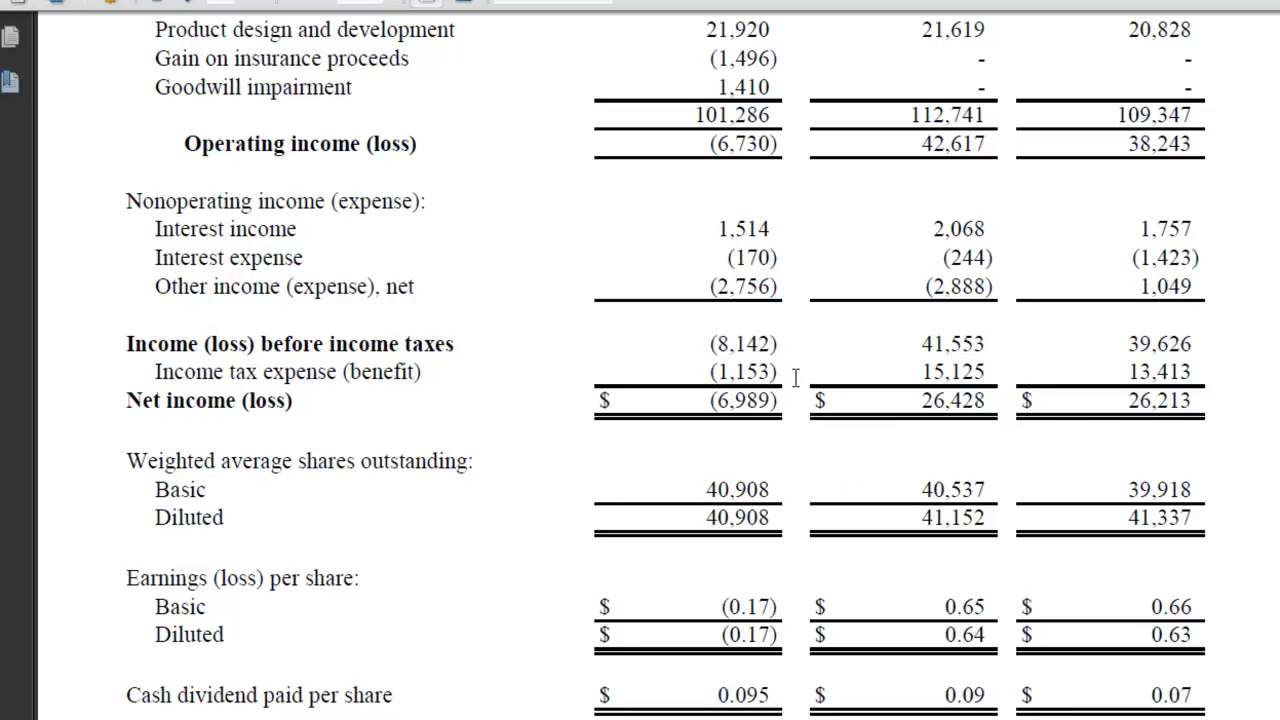
{"action": "scroll", "coordinate": [796, 377], "scroll_direction": "up", "scroll_amount": 2}
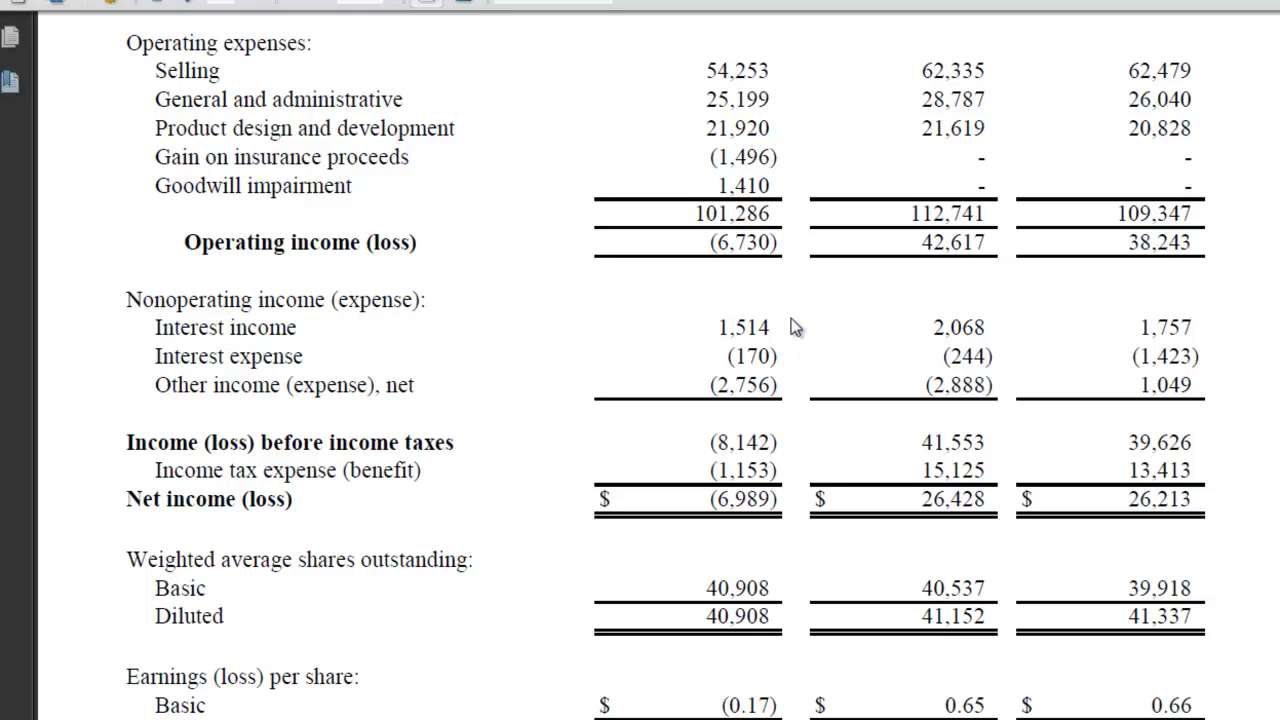
{"action": "triple_click", "coordinate": [730, 250]}
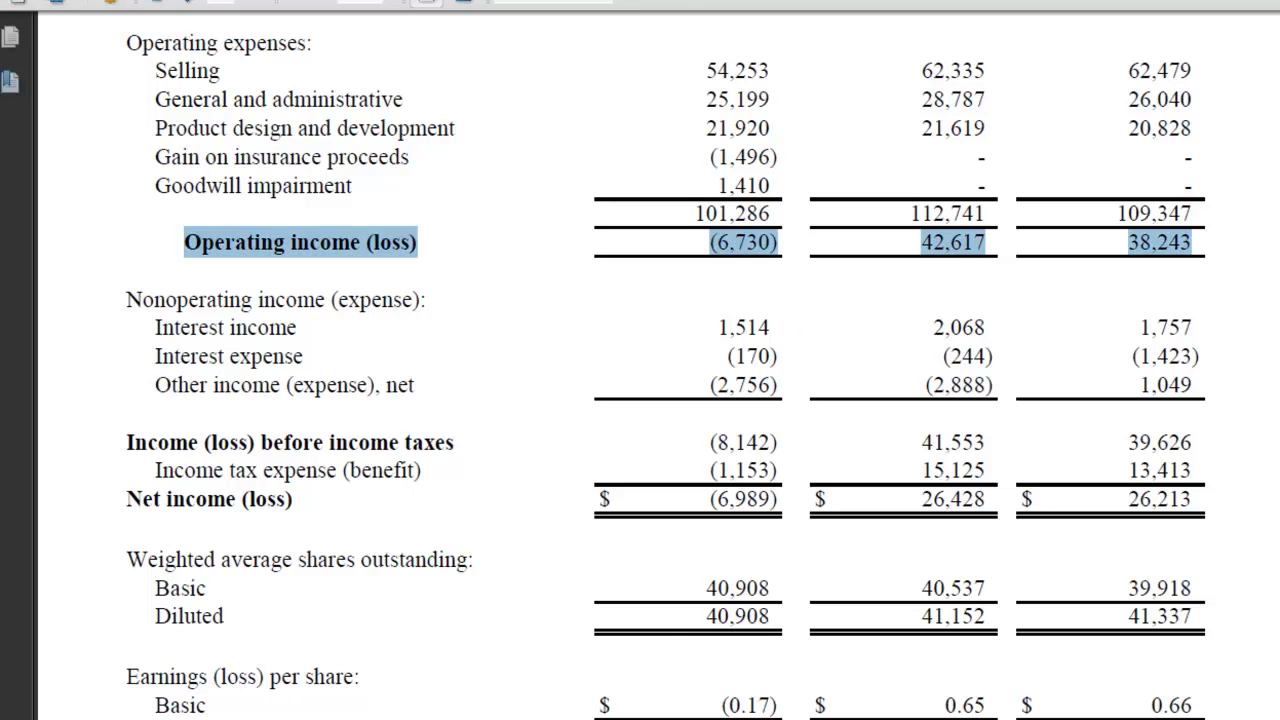
{"action": "key", "text": "alt+Tab"}
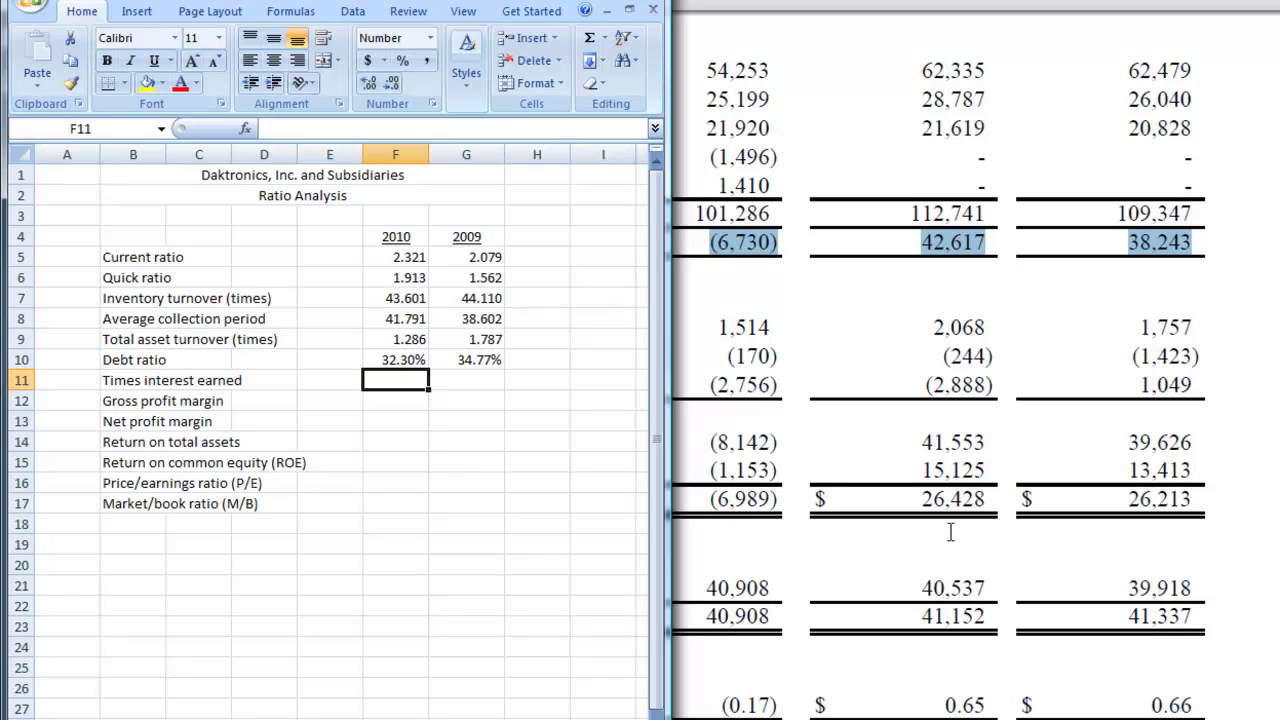
{"action": "type", "text": "="}
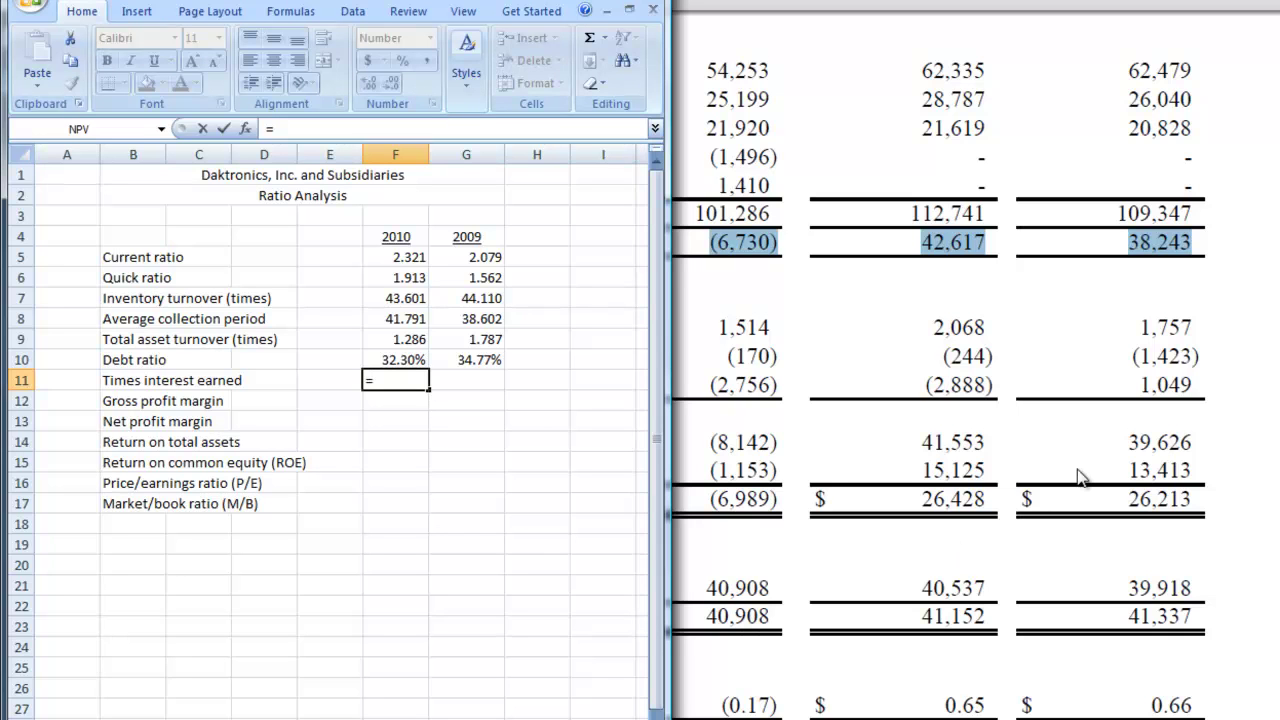
{"action": "type", "text": "=6730/"}
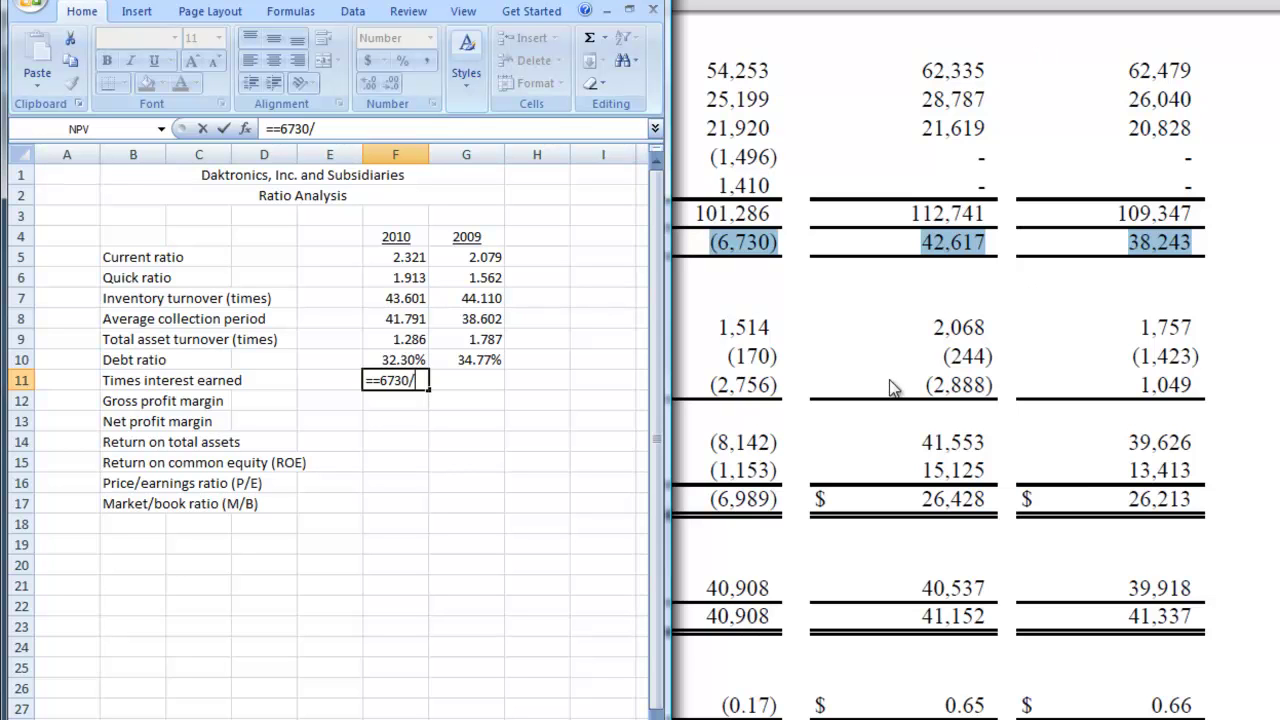
Look up 2010 interest income and expense in the PDF and complete the F11 formula as =6730/(1514-170), removing the extra equals sign.
{"action": "type", "text": "("}
{"action": "left_click", "coordinate": [820, 310]}
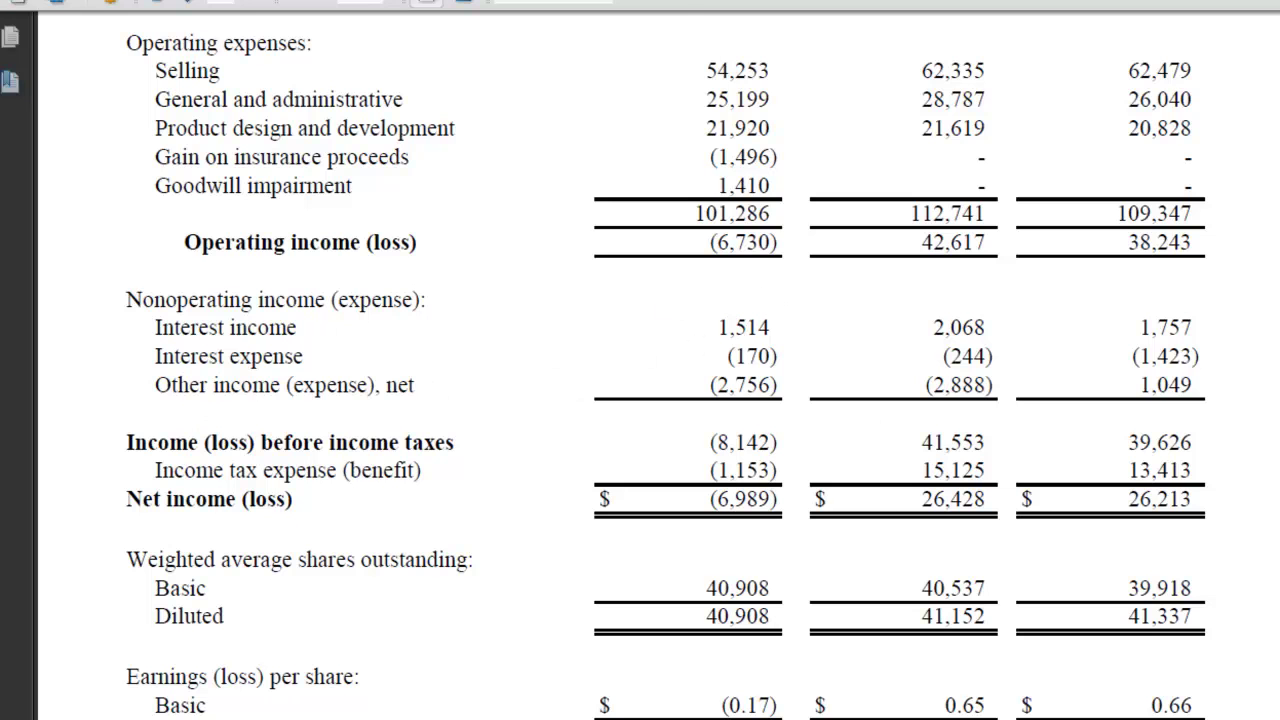
{"action": "left_click", "coordinate": [237, 717]}
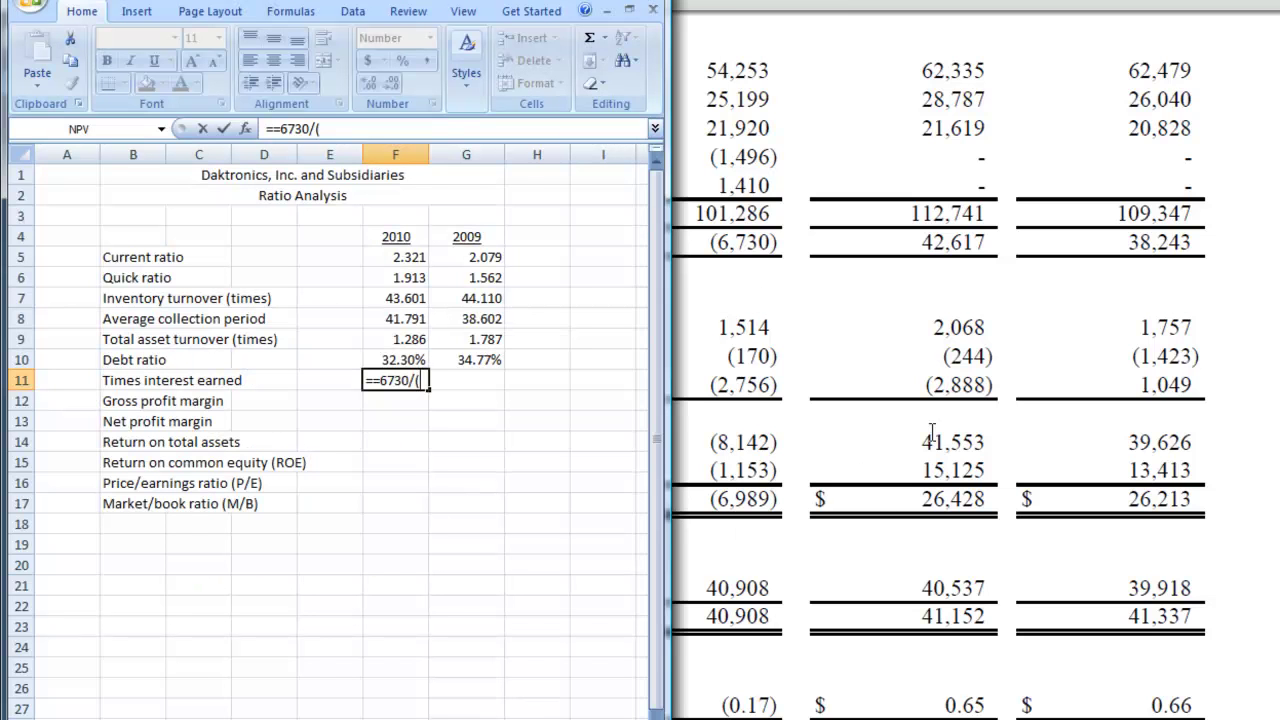
{"action": "type", "text": "1514-170"}
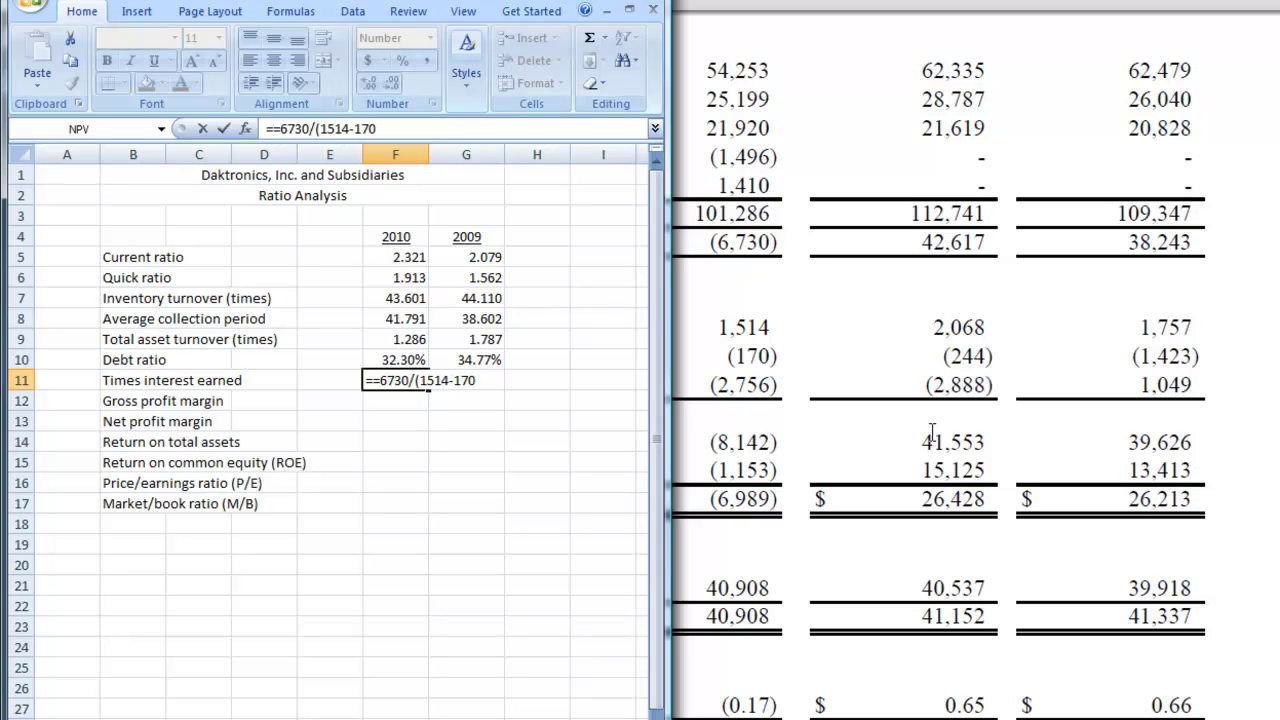
{"action": "type", "text": ")"}
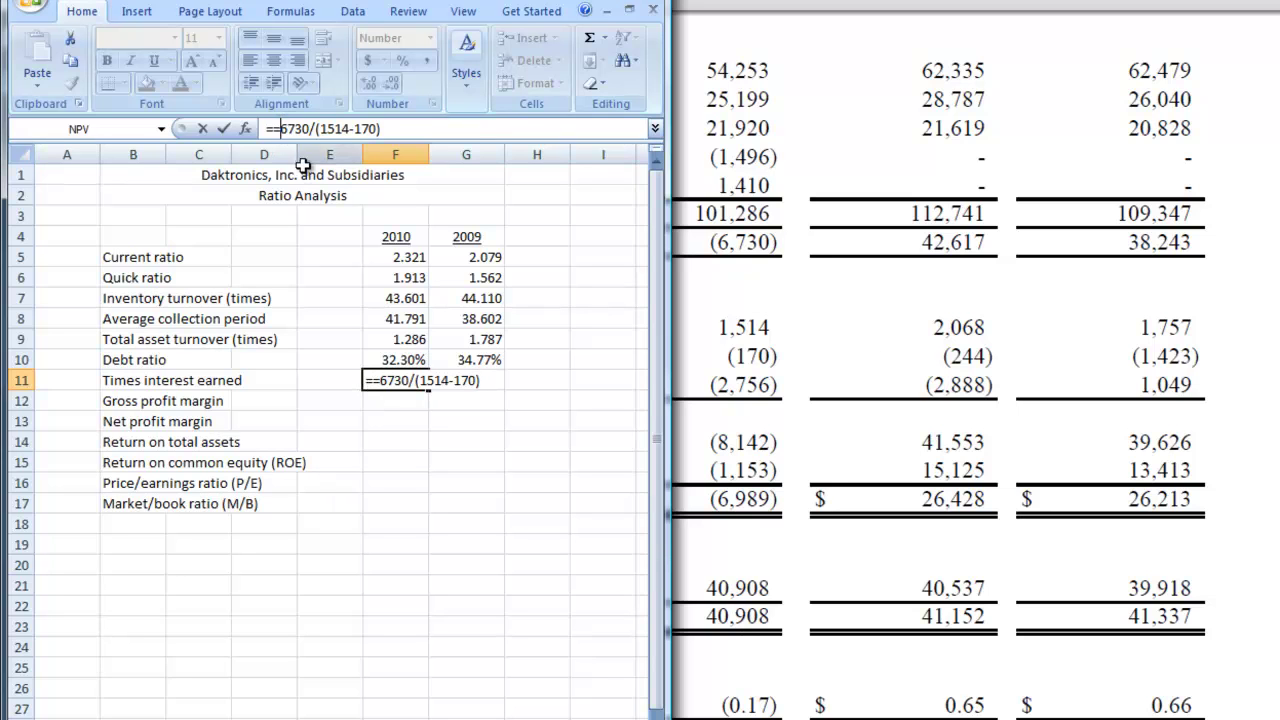
{"action": "key", "text": "BackSpace"}
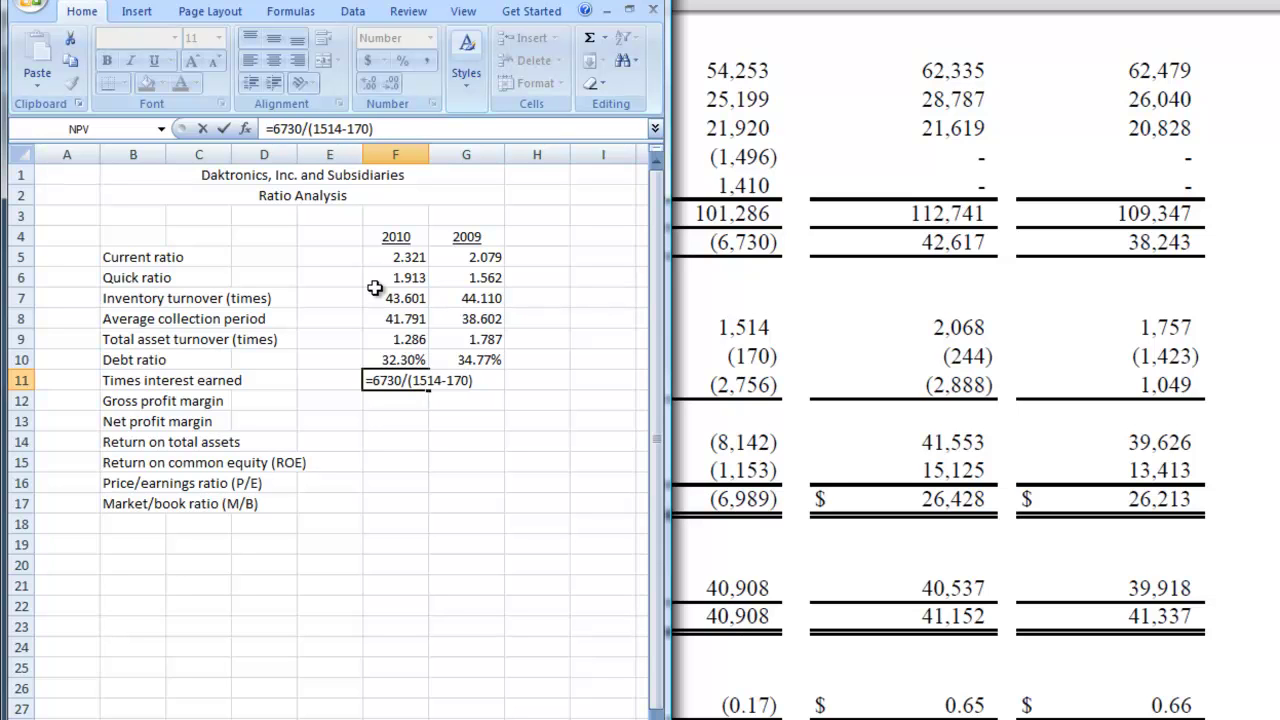
{"action": "key", "text": "Return"}
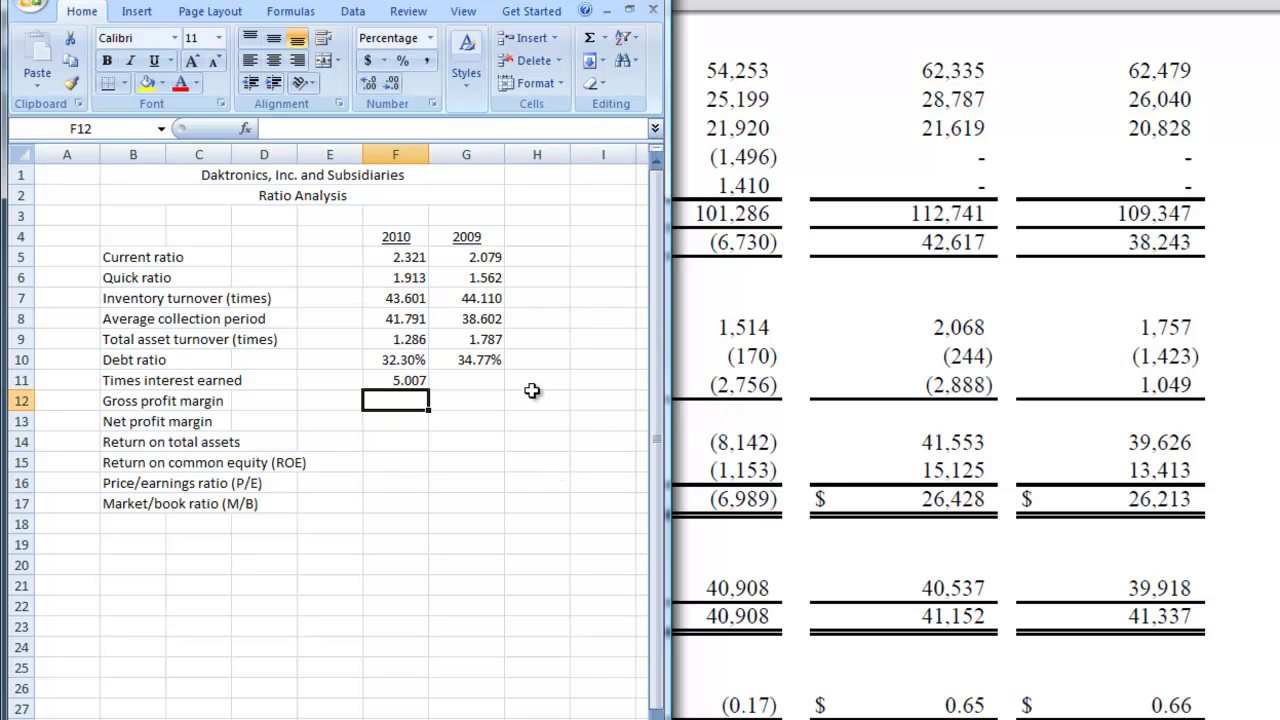
Look up 2009 operating income and interest figures in the PDF and enter =42617/(2068-244) in G11 for times interest earned.
{"action": "left_click", "coordinate": [472, 388]}
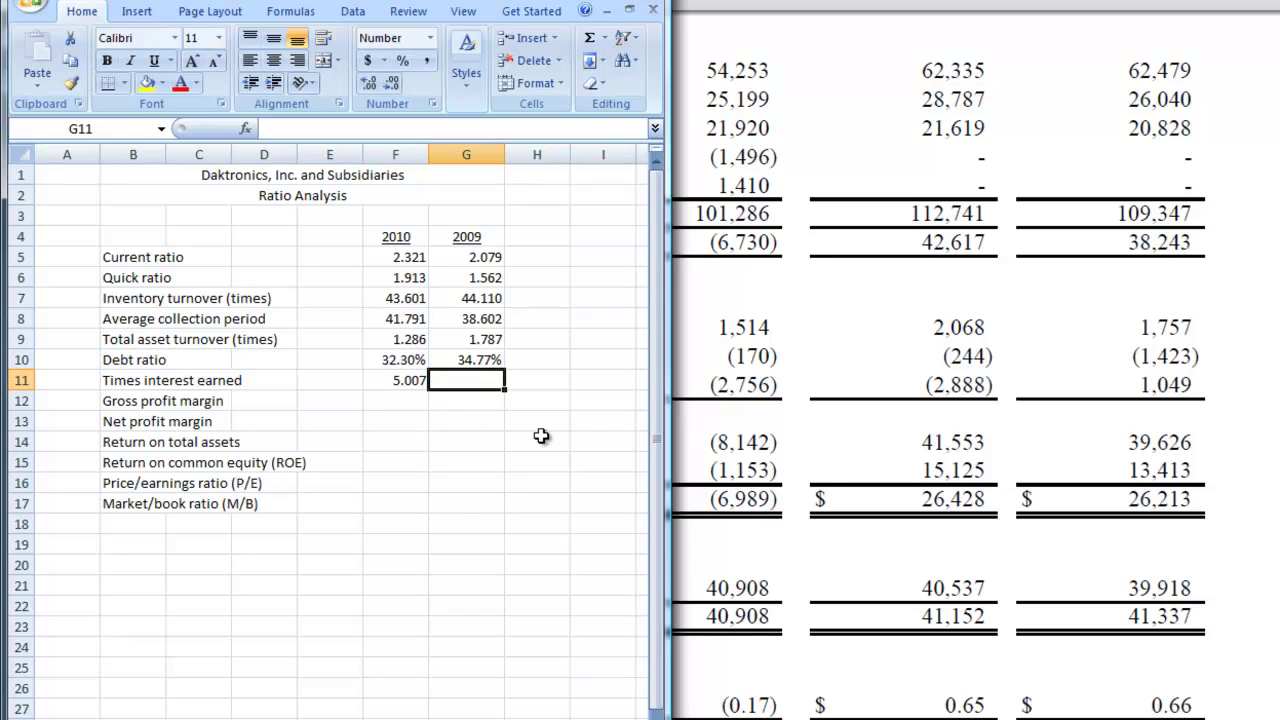
{"action": "left_click", "coordinate": [977, 528]}
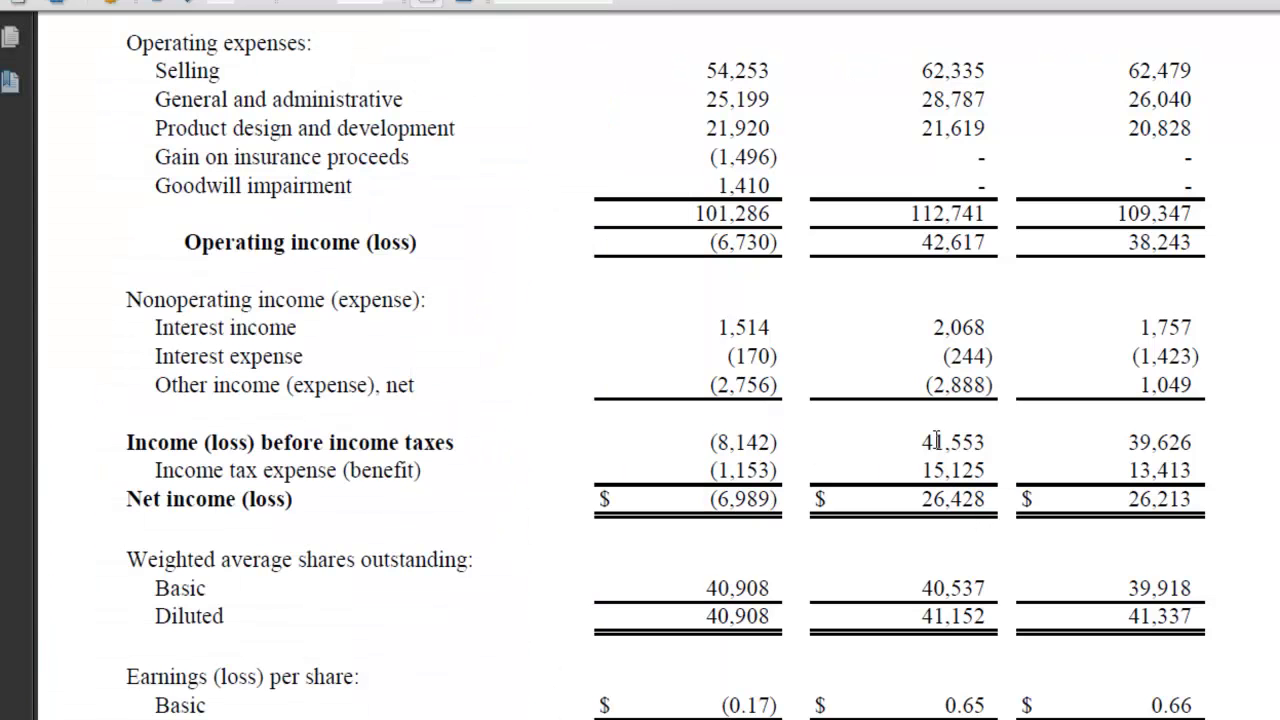
{"action": "left_click_drag", "start_coordinate": [988, 243], "coordinate": [933, 243]}
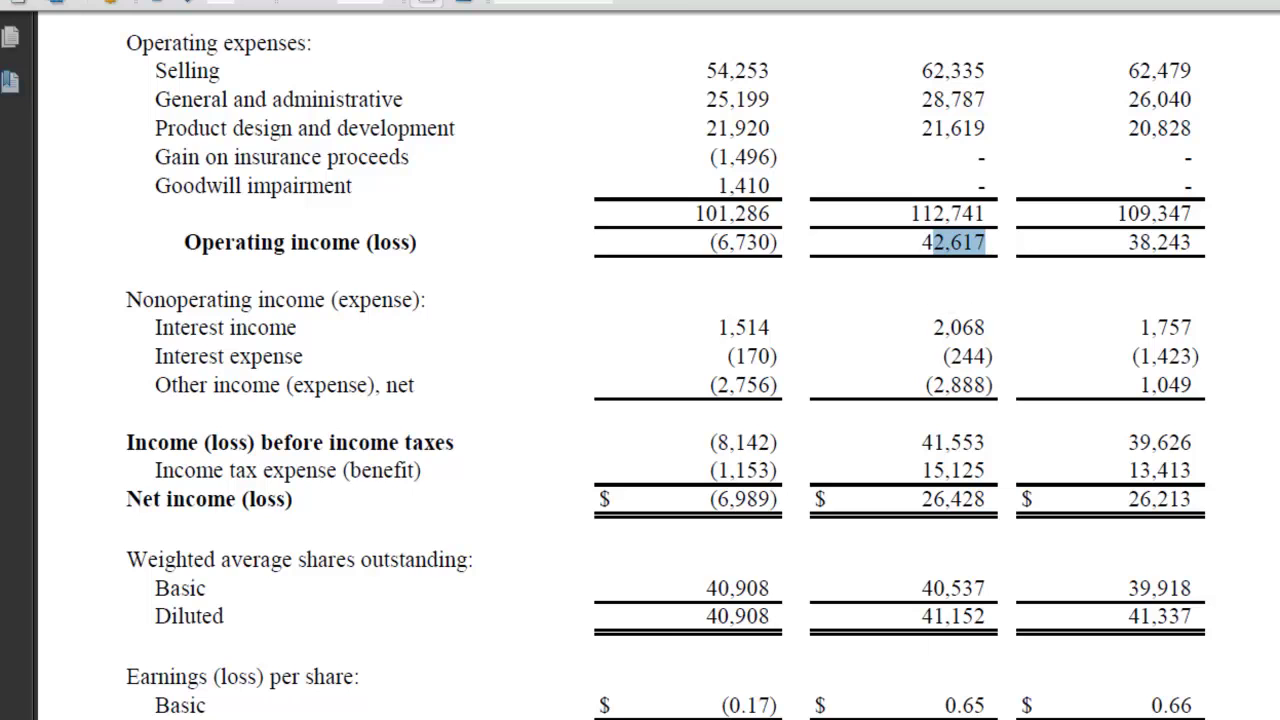
{"action": "key", "text": "alt+Tab"}
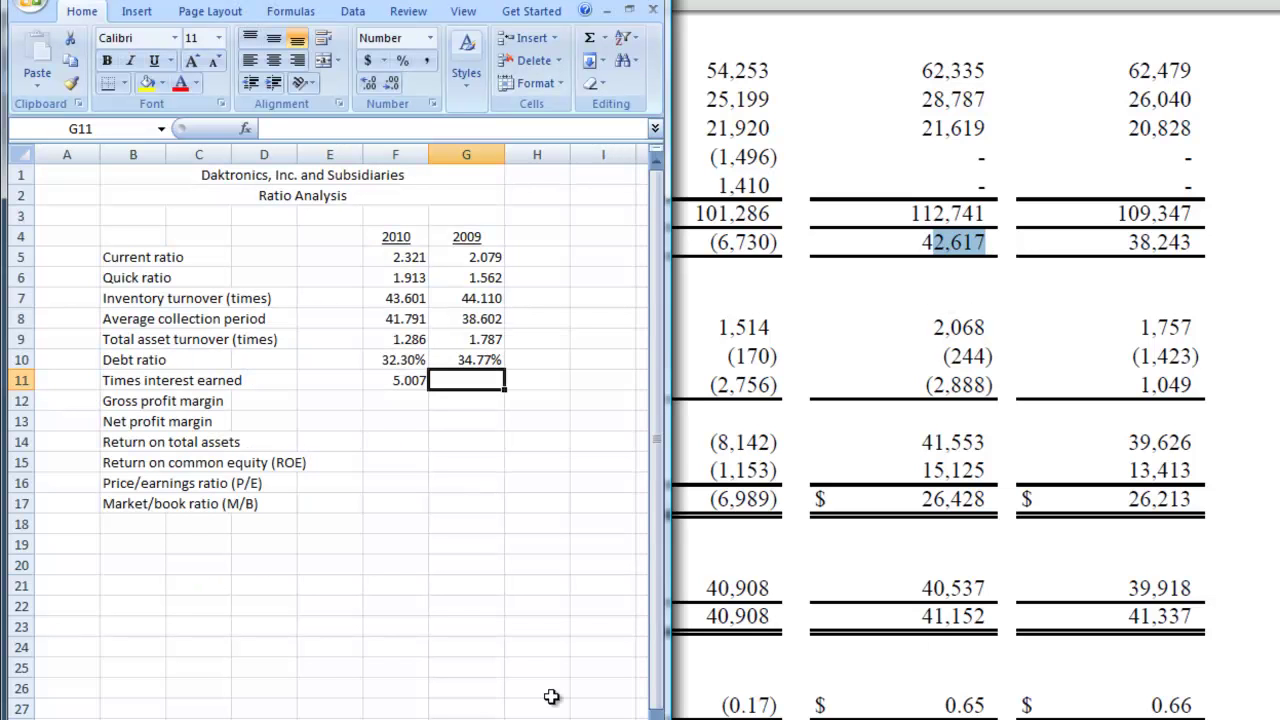
{"action": "type", "text": "="}
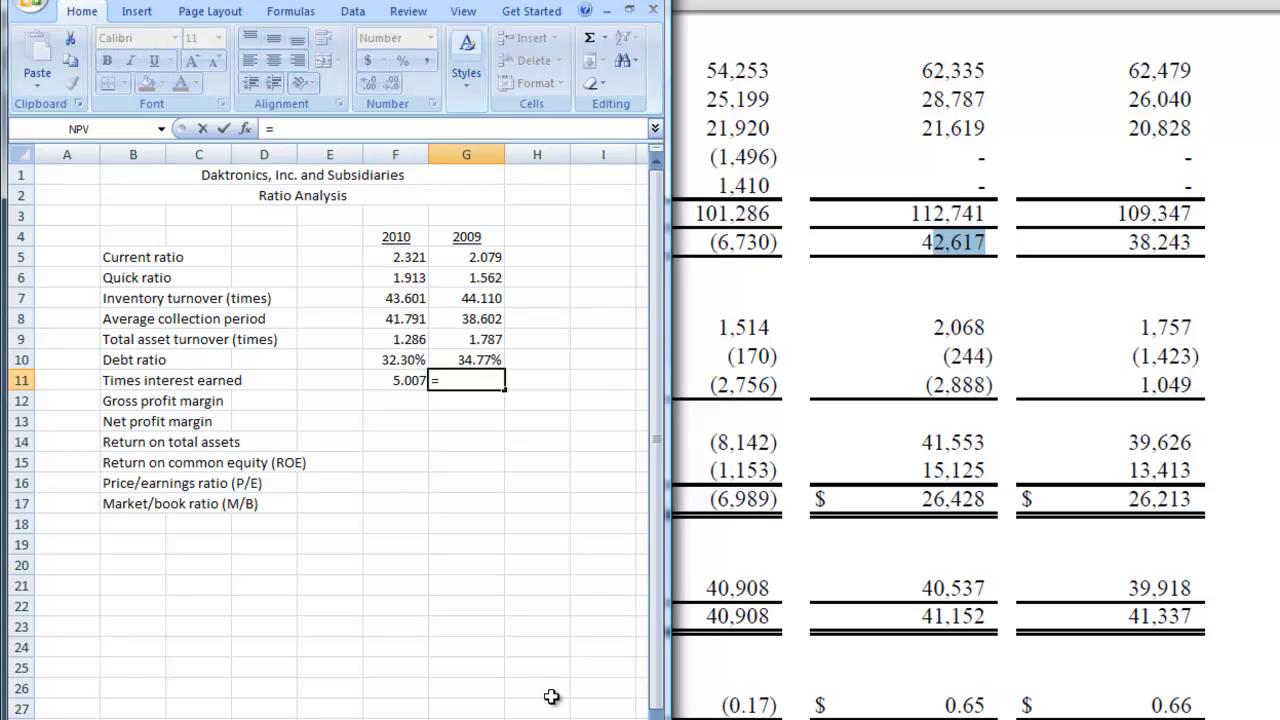
{"action": "type", "text": "42617/"}
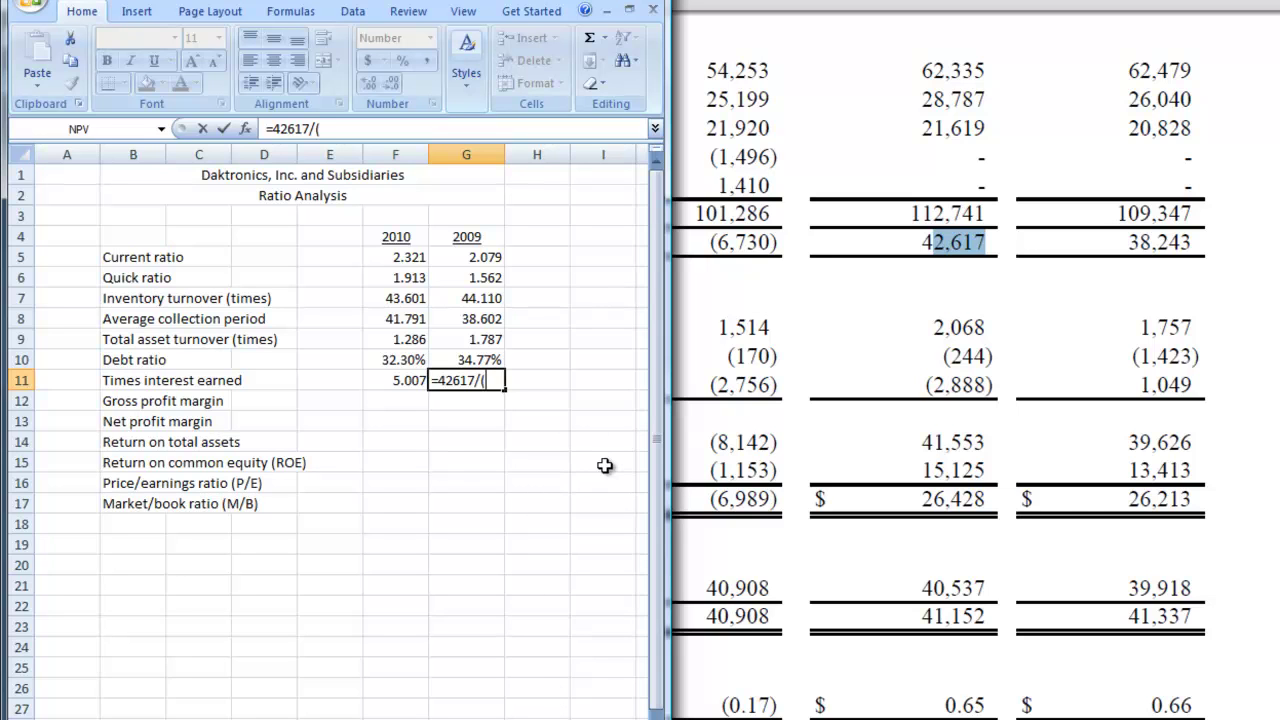
{"action": "type", "text": "(2068-244)"}
{"action": "key", "text": "Return"}
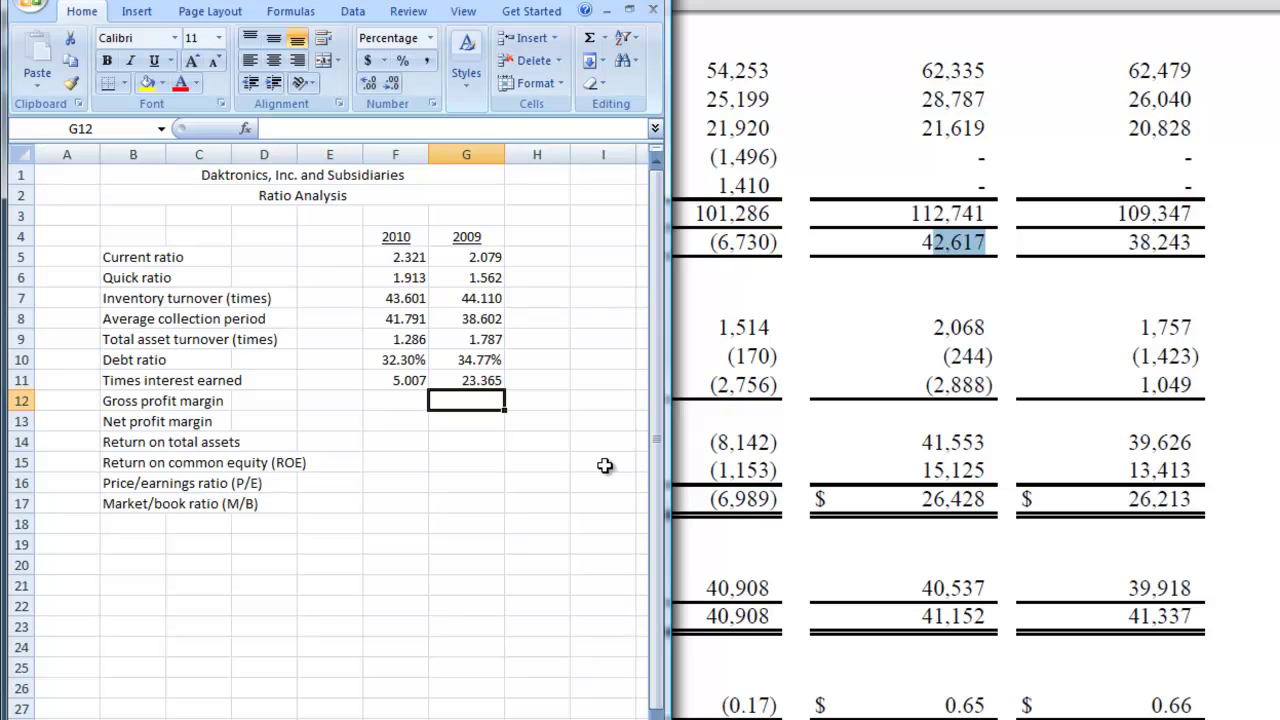
Look up 2010 gross profit in the PDF's statements of operations and start the gross profit margin formula in F12 as =94556/.
{"action": "left_click", "coordinate": [796, 512]}
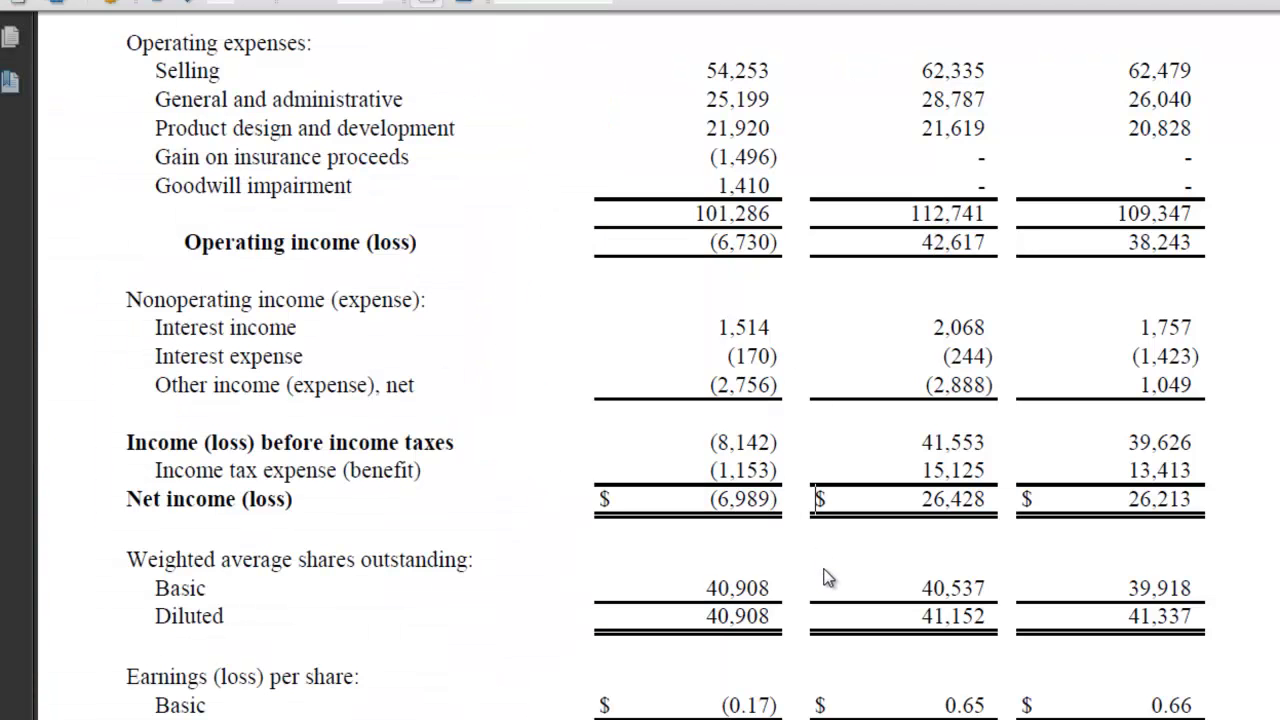
{"action": "scroll", "coordinate": [870, 610], "scroll_direction": "up", "scroll_amount": 3}
{"action": "scroll", "coordinate": [879, 575], "scroll_direction": "up", "scroll_amount": 4}
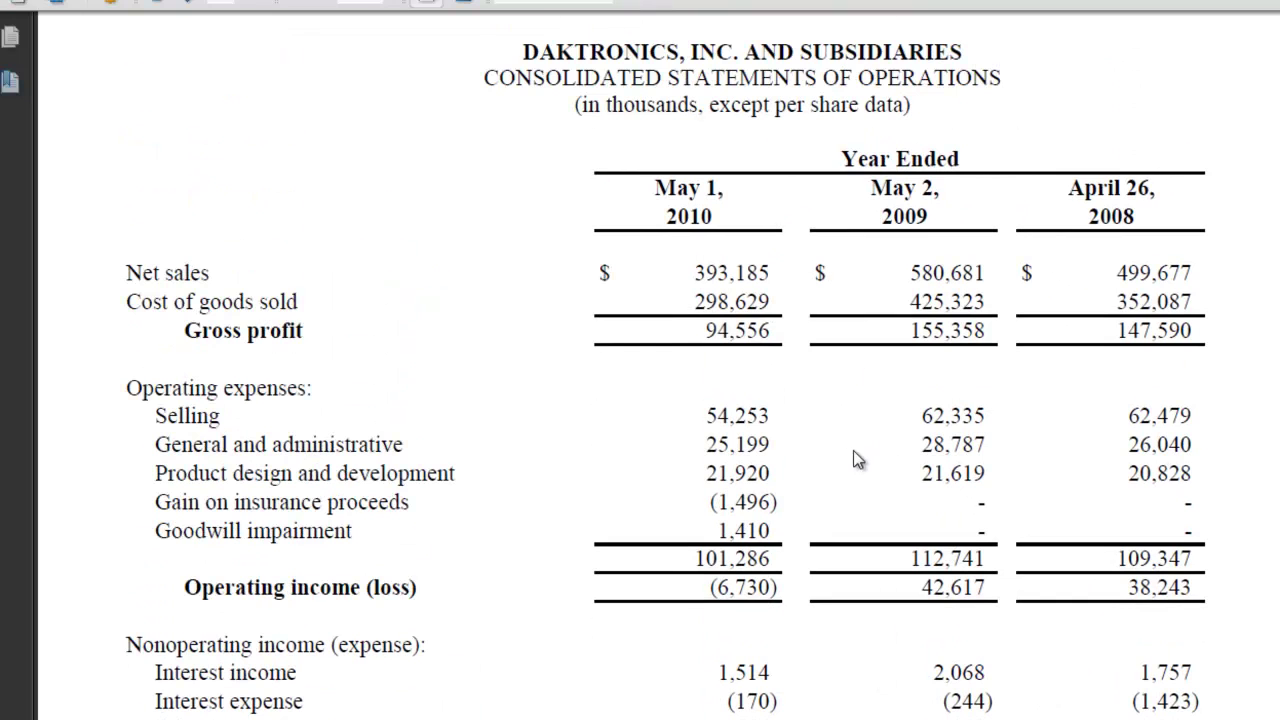
{"action": "double_click", "coordinate": [774, 333]}
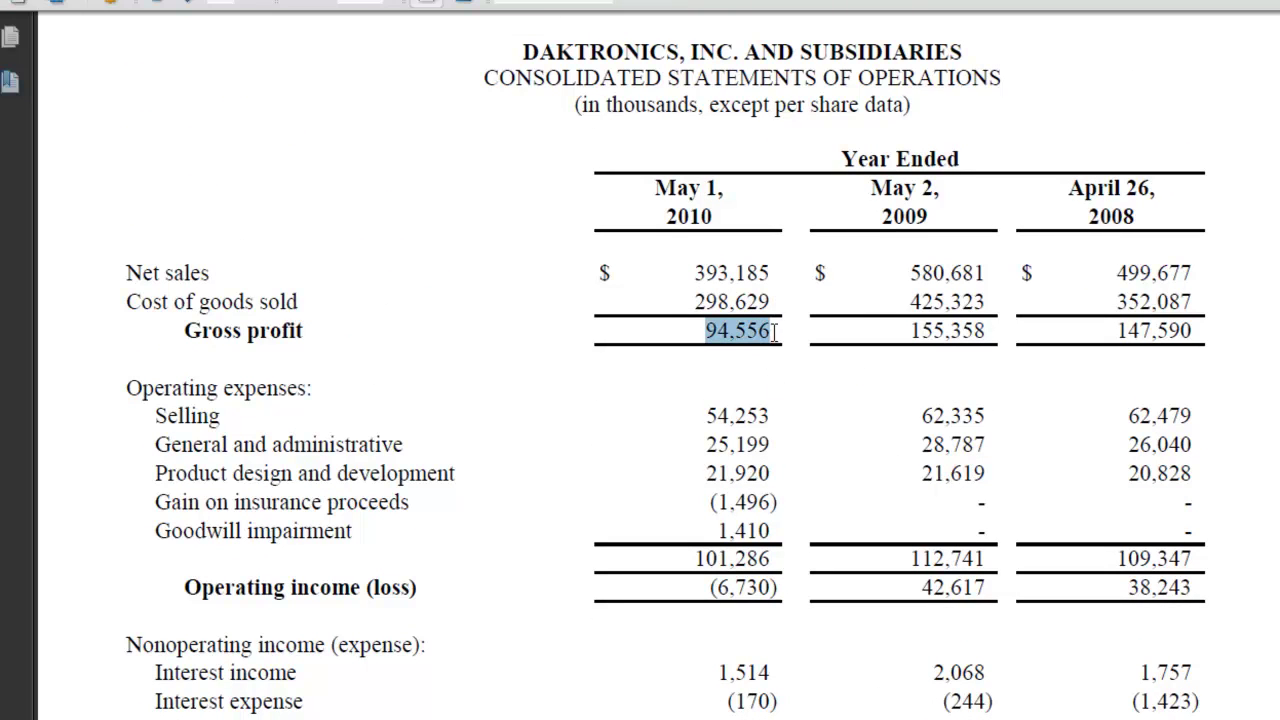
{"action": "left_click", "coordinate": [722, 328]}
{"action": "double_click", "coordinate": [722, 328]}
{"action": "triple_click", "coordinate": [722, 328]}
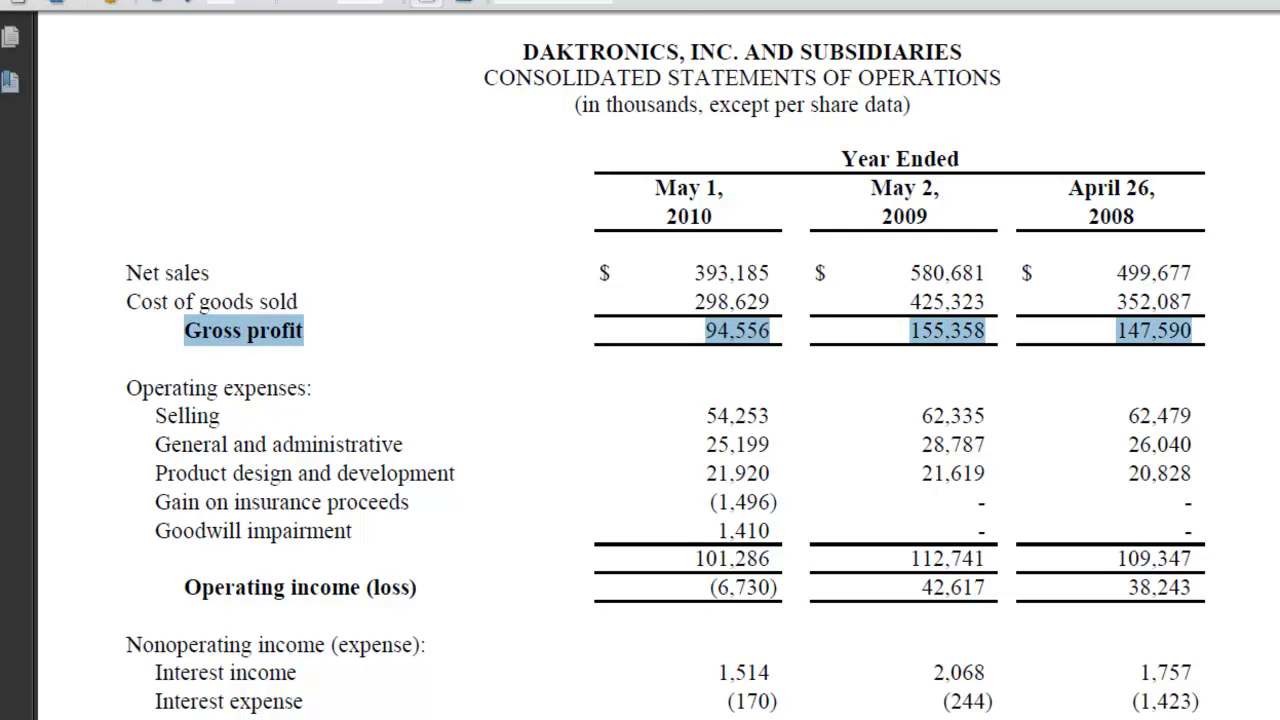
{"action": "key", "text": "alt+Tab"}
{"action": "left_click", "coordinate": [385, 405]}
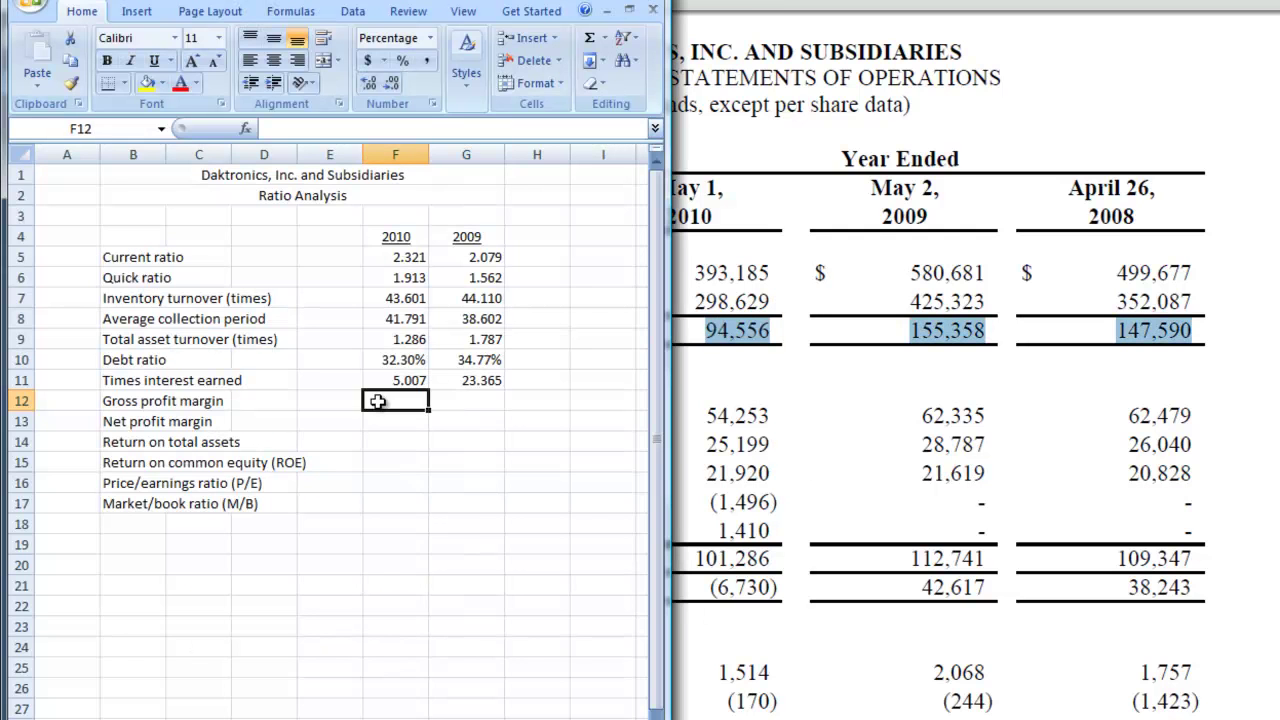
{"action": "type", "text": "="}
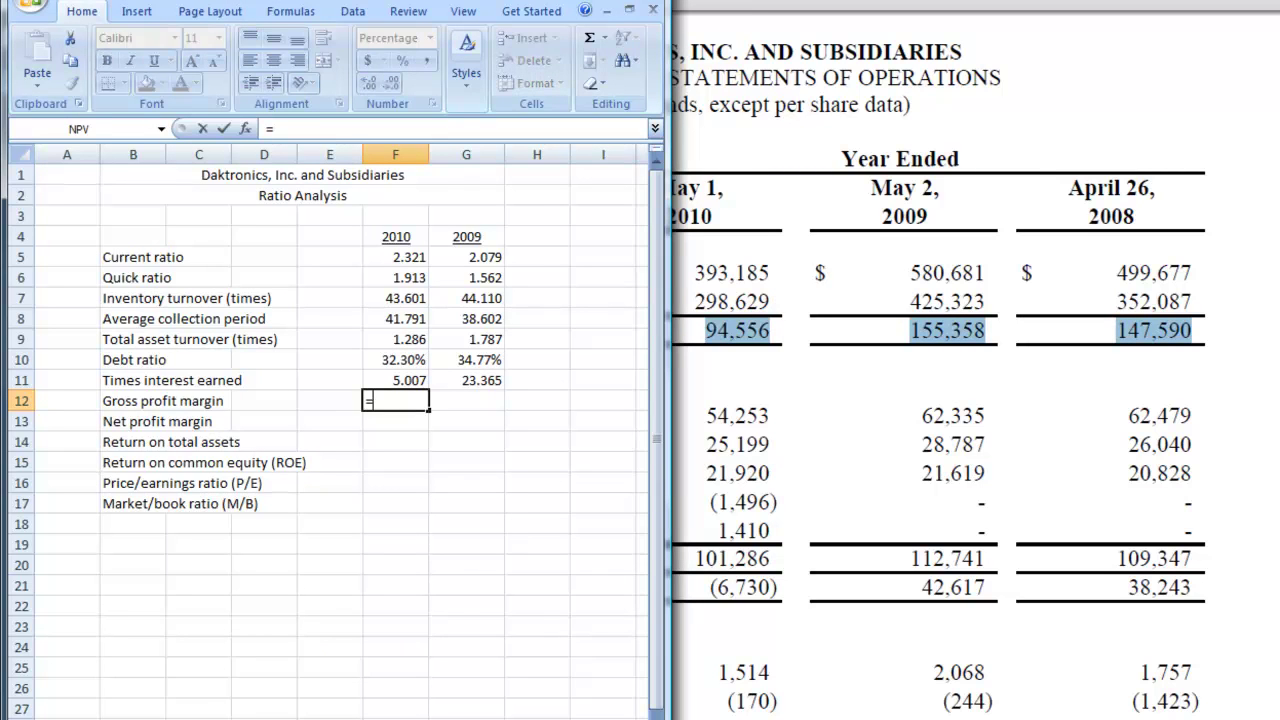
{"action": "type", "text": "94556/"}
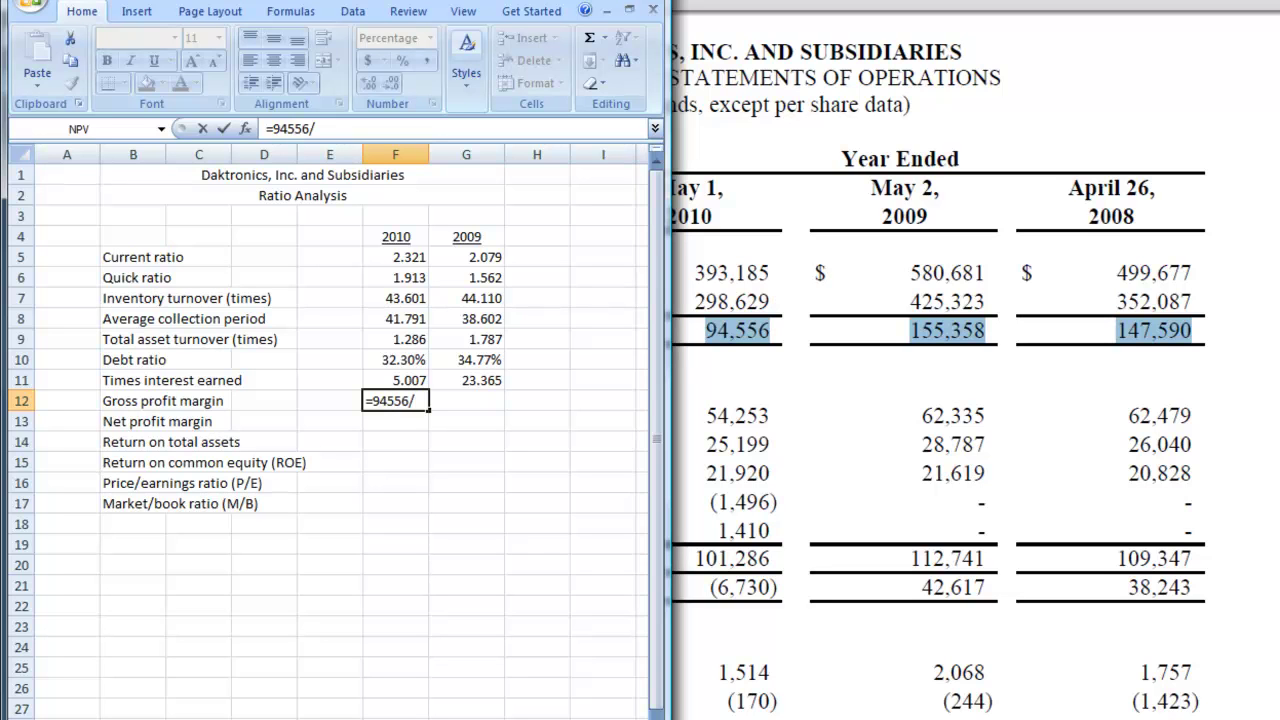
Check the net sales line in the PDF and complete the F12 formula as =94556/393185.
{"action": "triple_click", "coordinate": [745, 272]}
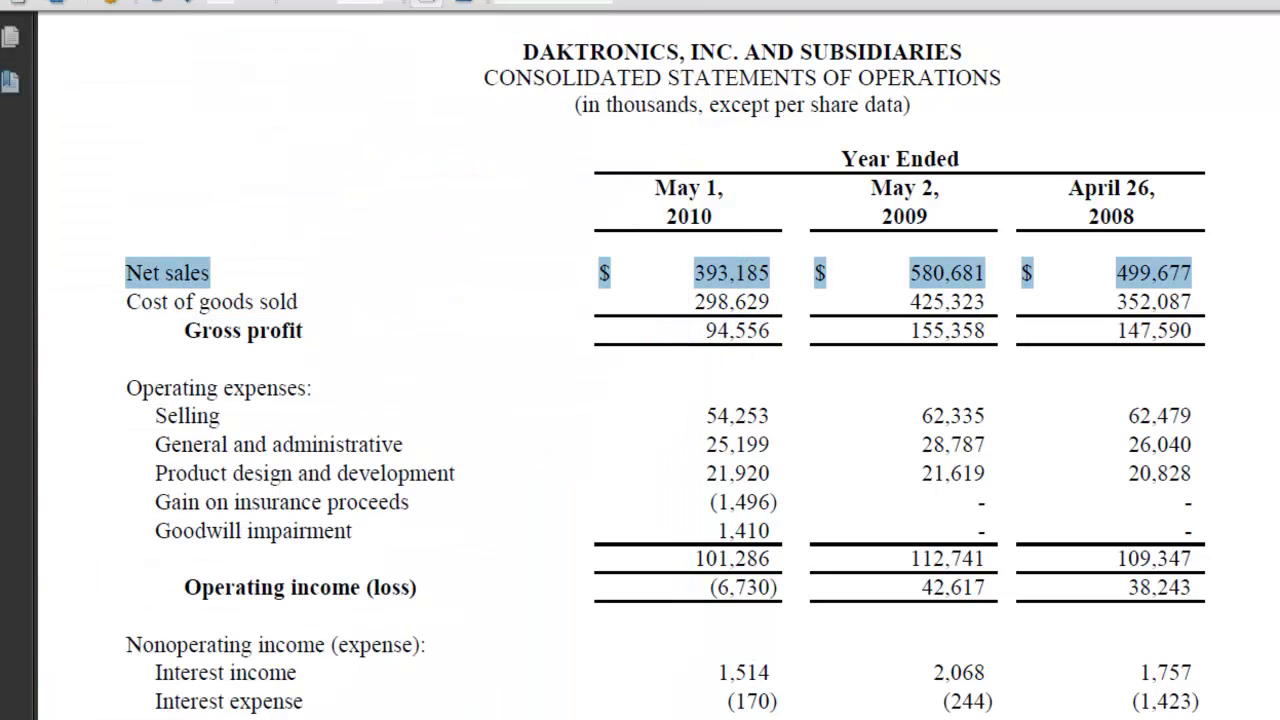
{"action": "key", "text": "alt+Tab"}
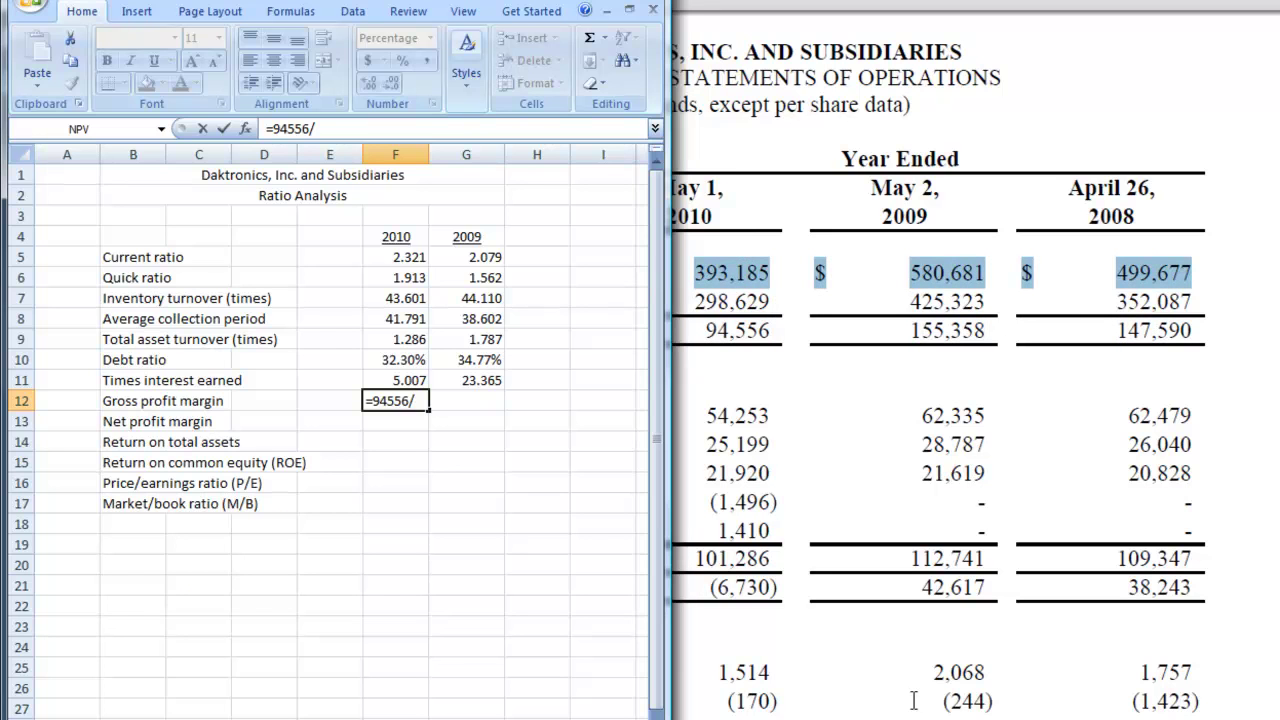
{"action": "type", "text": "39318"}
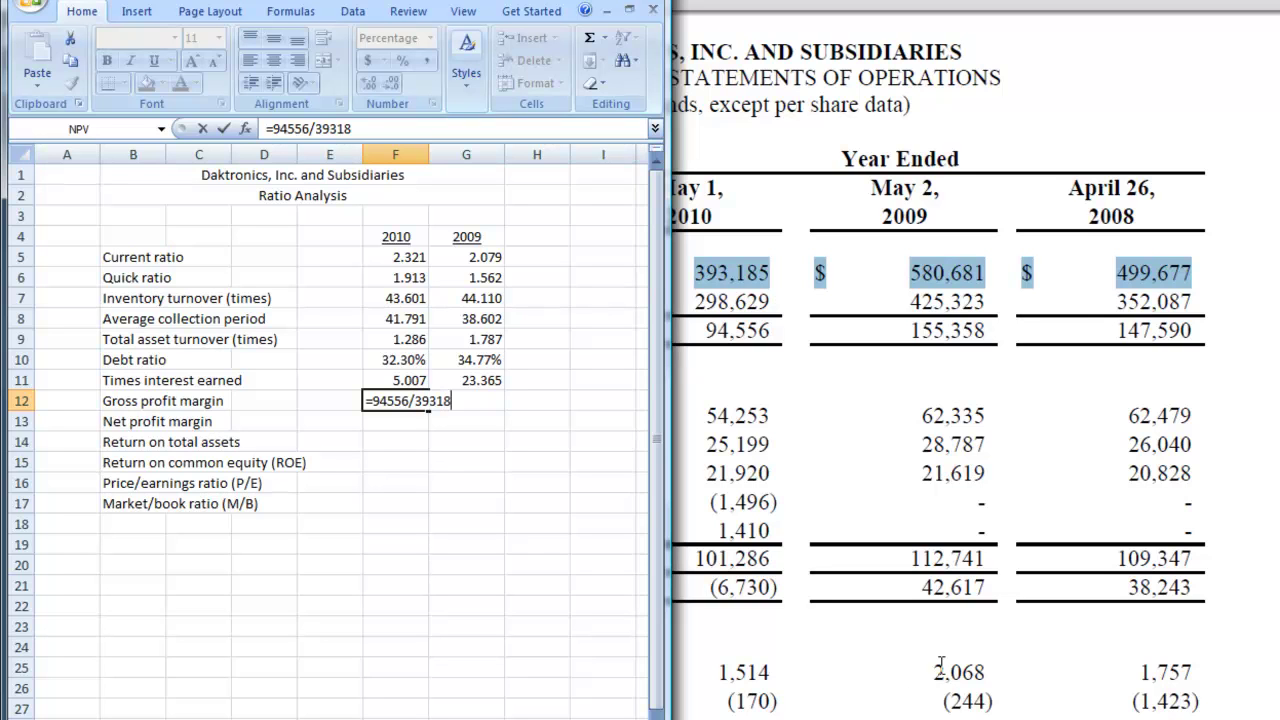
{"action": "key", "text": "Return"}
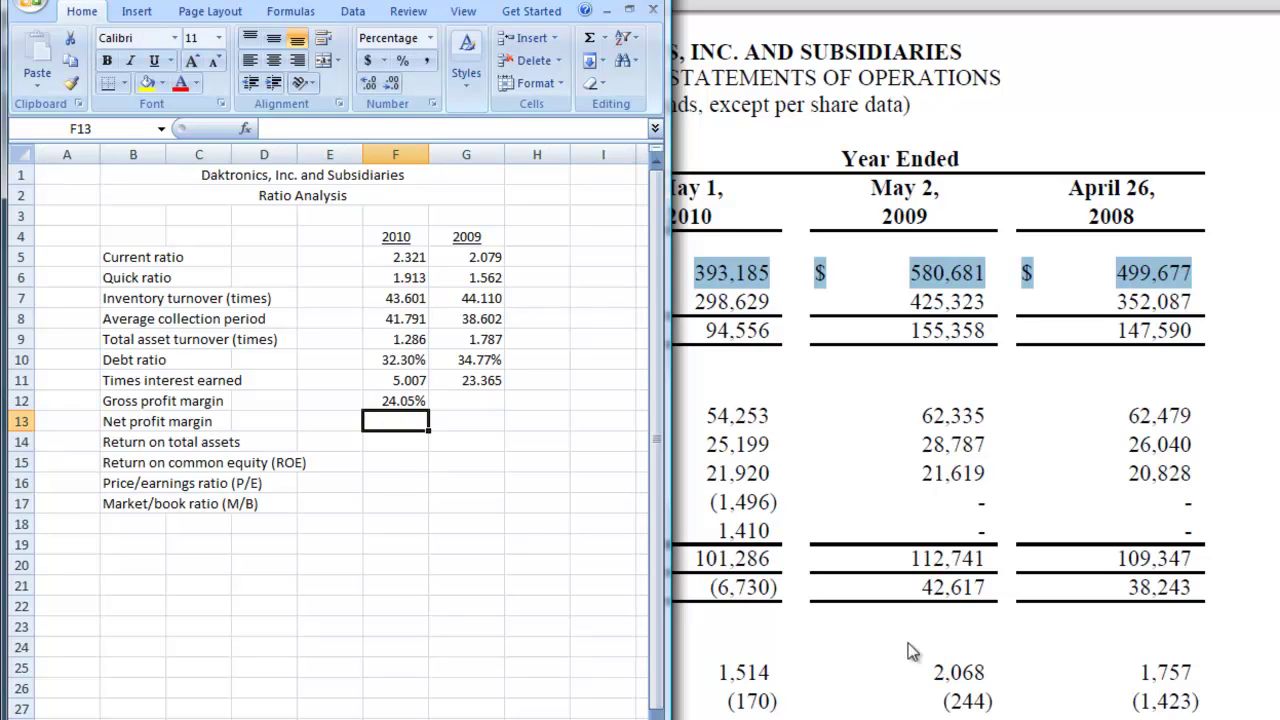
Look up 2009 gross profit in the PDF and enter the gross profit margin formula =155358/580681 in G12.
{"action": "left_click", "coordinate": [472, 406]}
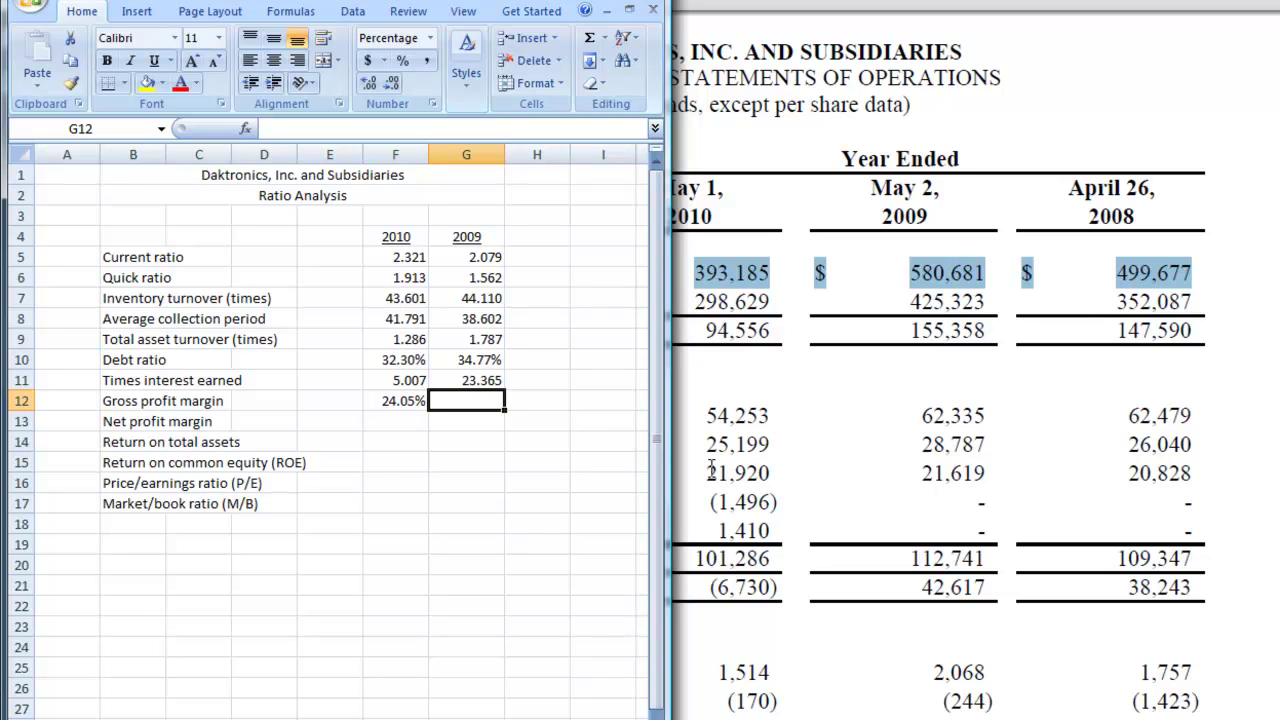
{"action": "type", "text": "="}
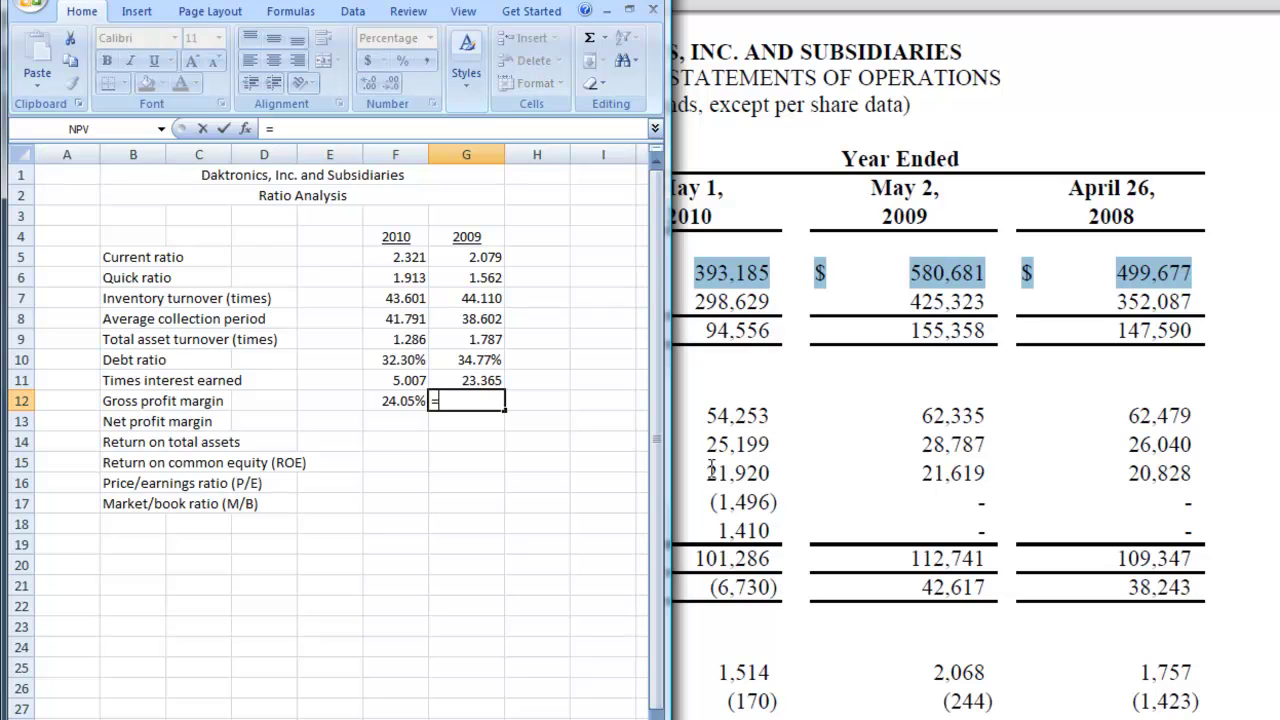
{"action": "triple_click", "coordinate": [955, 330]}
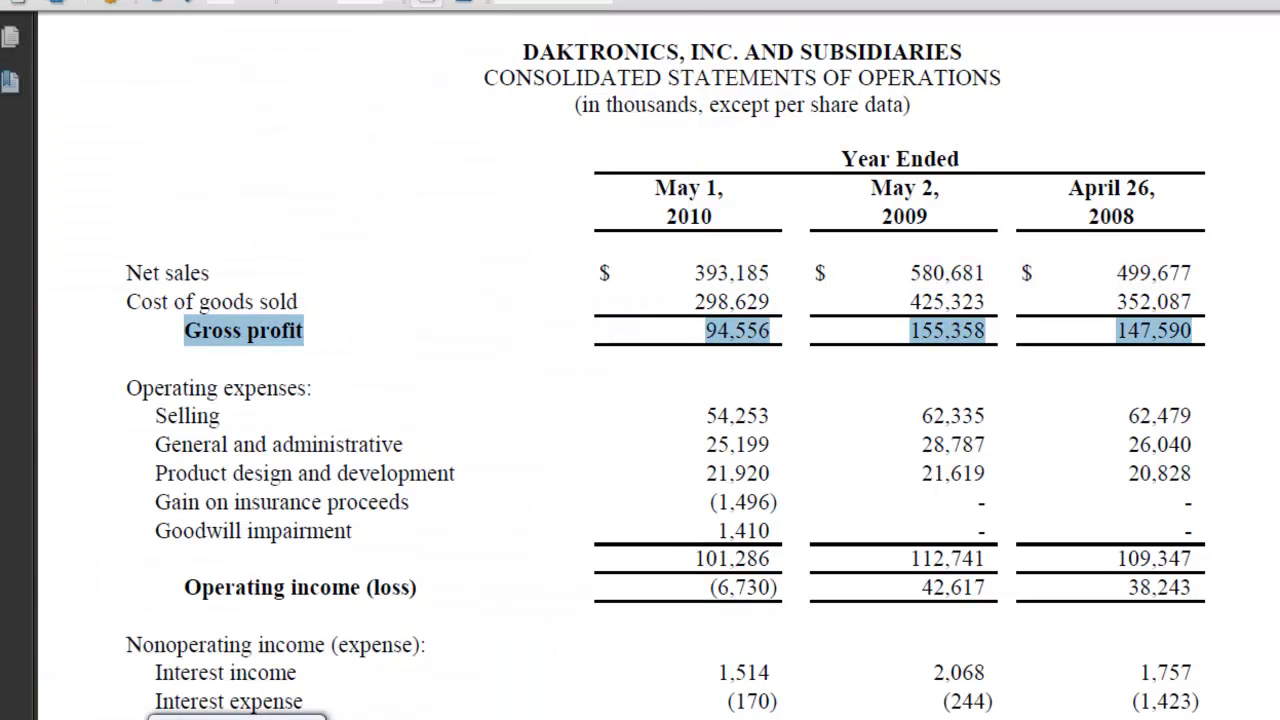
{"action": "key", "text": "alt+Tab"}
{"action": "type", "text": "155358"}
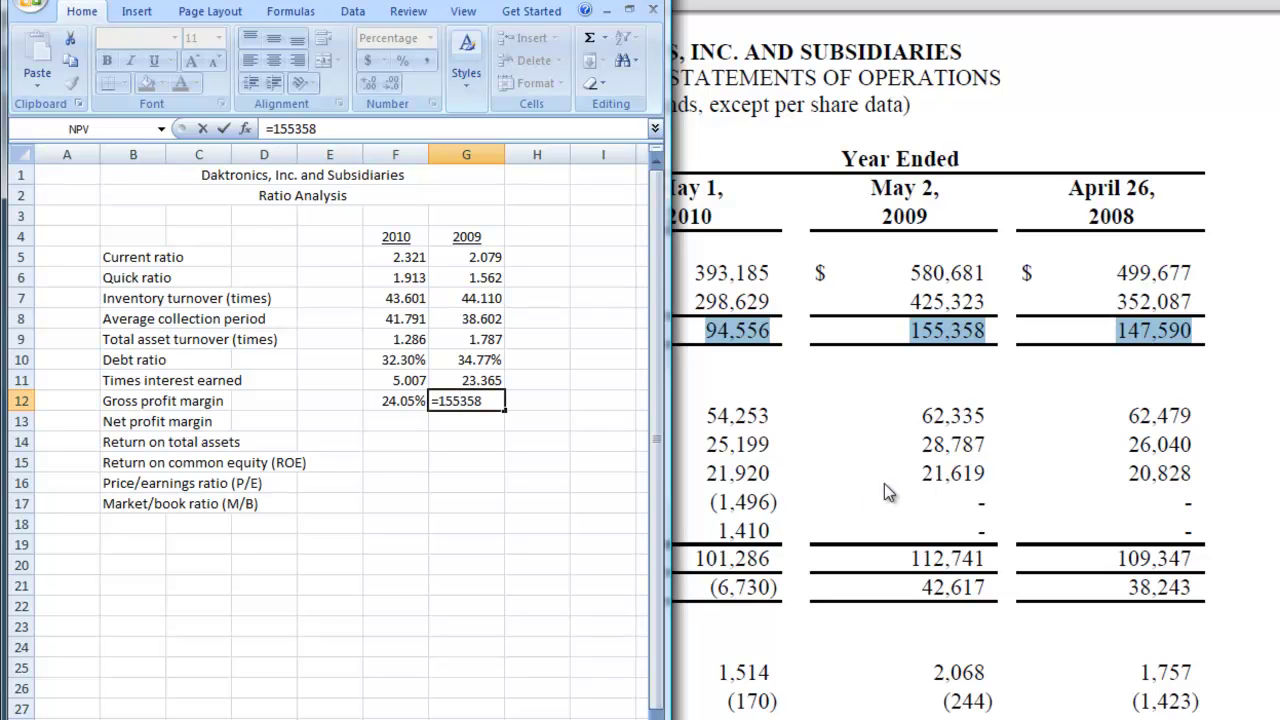
{"action": "type", "text": "/580681"}
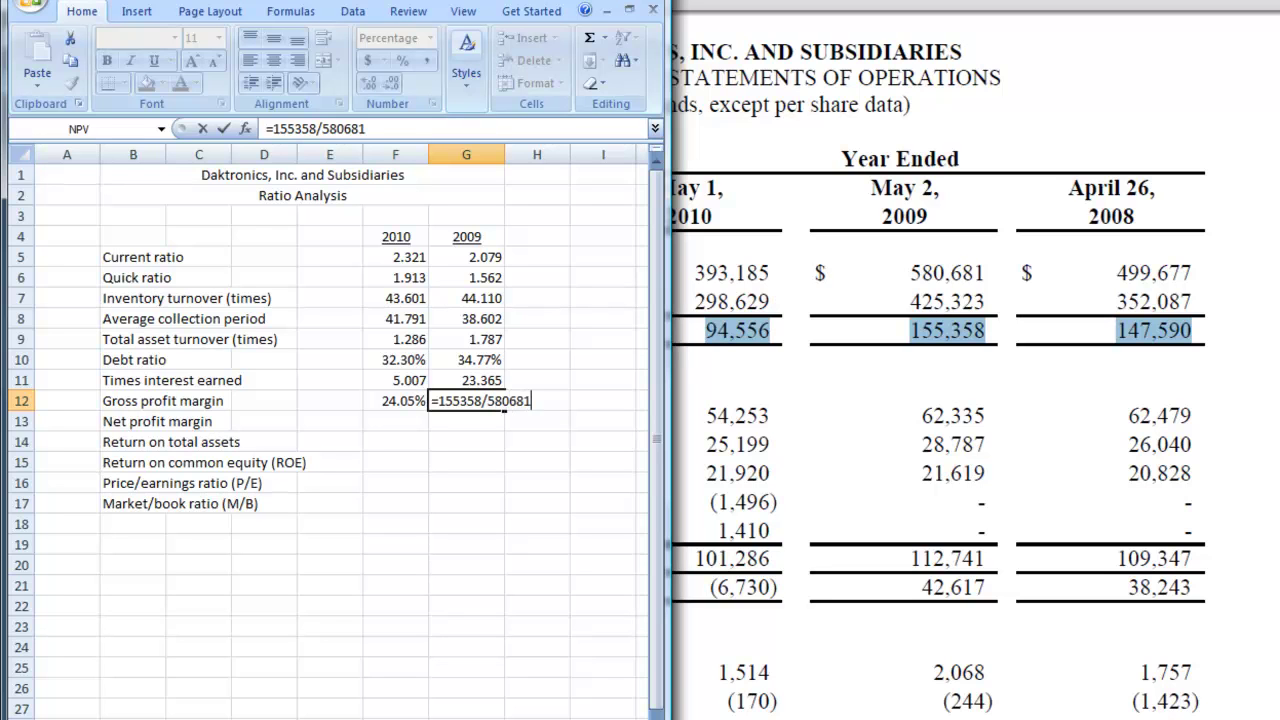
{"action": "key", "text": "Return"}
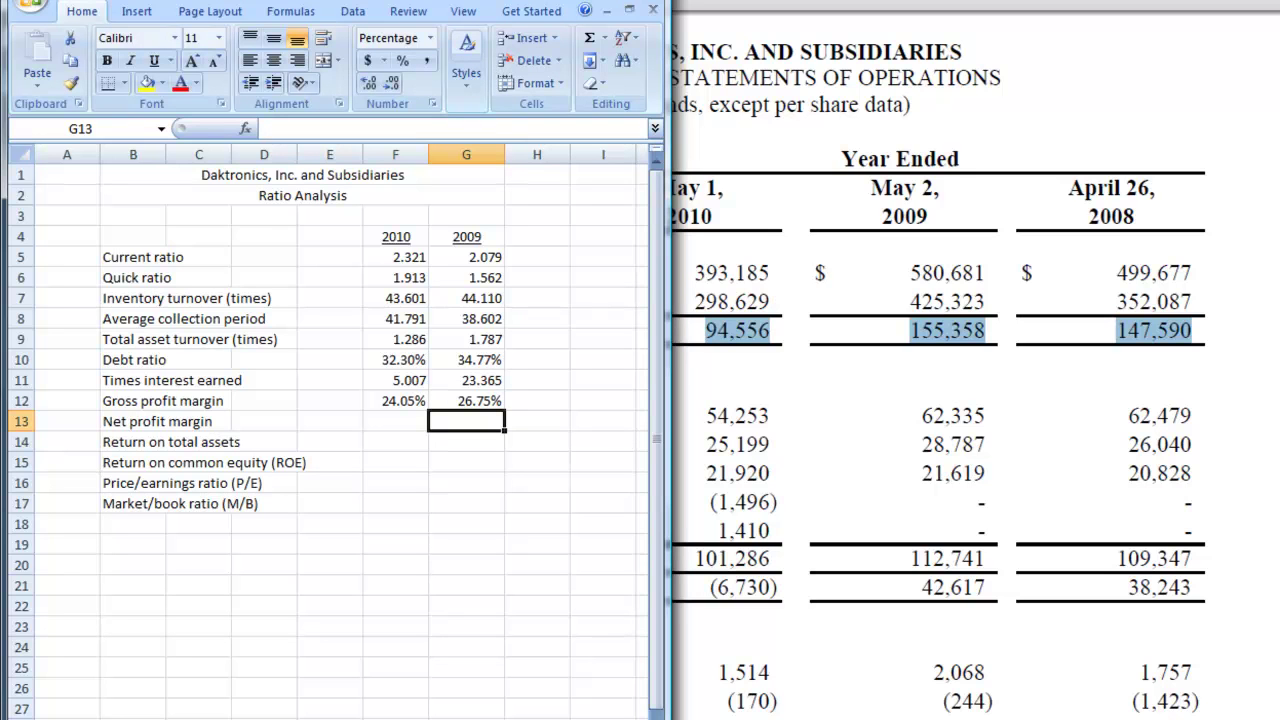
Look up the 2010 net loss in the PDF and enter the net profit margin formula =-6989/393185 in F13.
{"action": "left_click", "coordinate": [401, 424]}
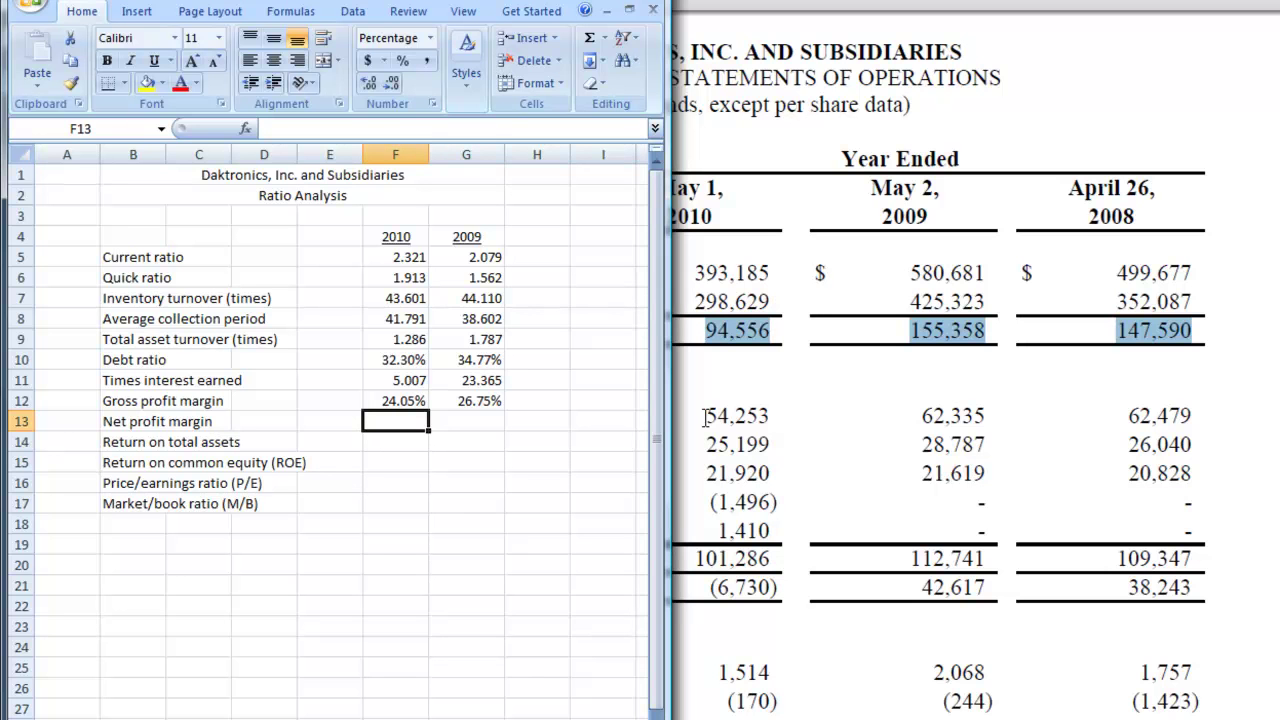
{"action": "left_click", "coordinate": [901, 455]}
{"action": "scroll", "coordinate": [913, 488], "scroll_direction": "down", "scroll_amount": 2}
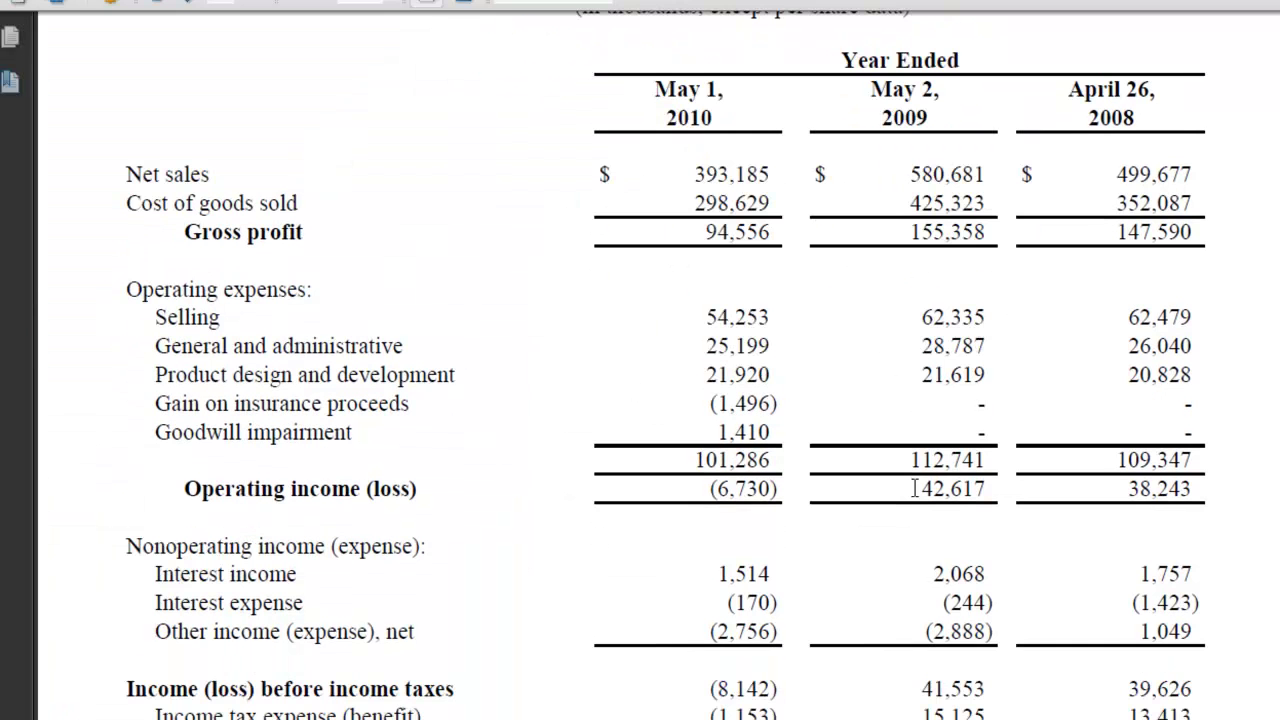
{"action": "scroll", "coordinate": [913, 488], "scroll_direction": "down", "scroll_amount": 2}
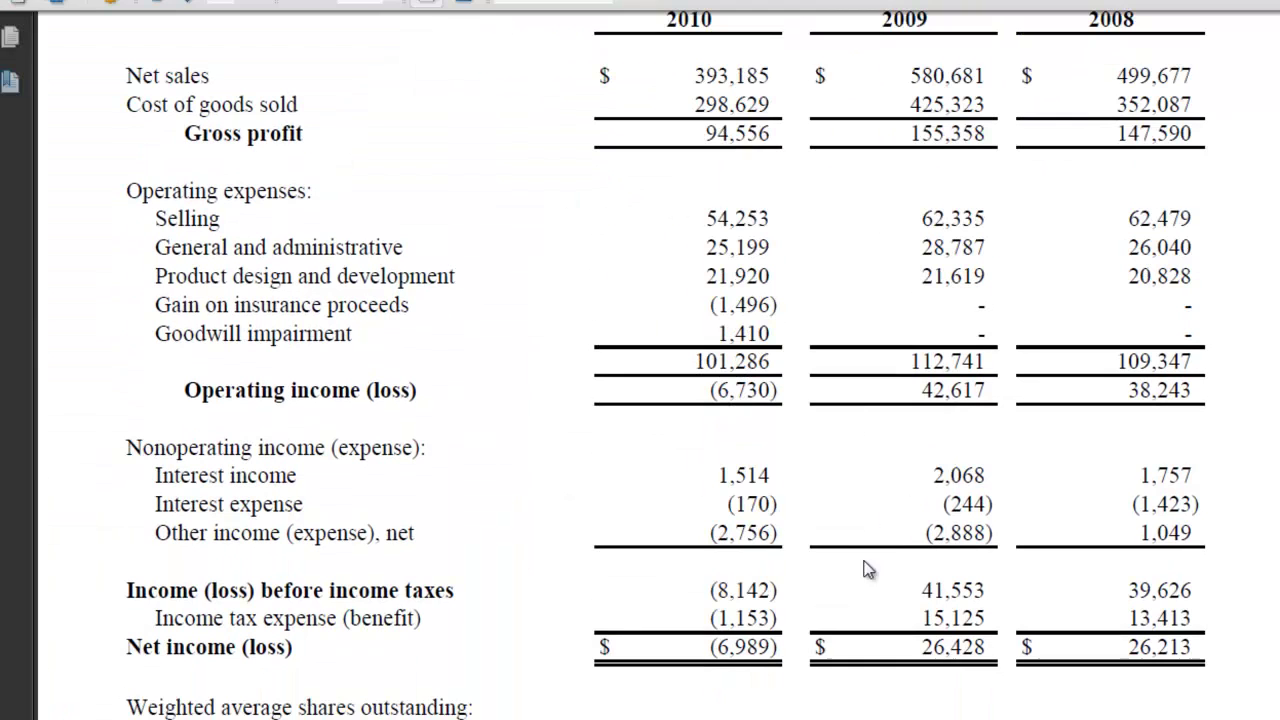
{"action": "triple_click", "coordinate": [737, 647]}
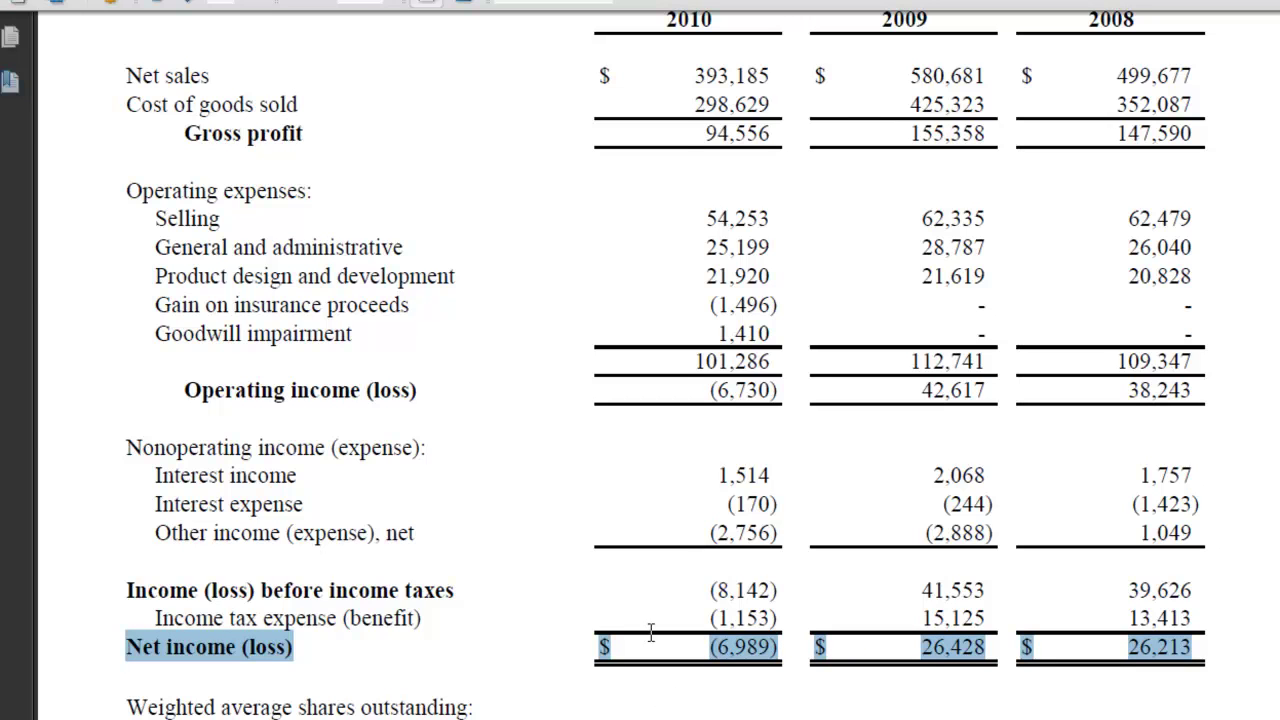
{"action": "key", "text": "alt+Tab"}
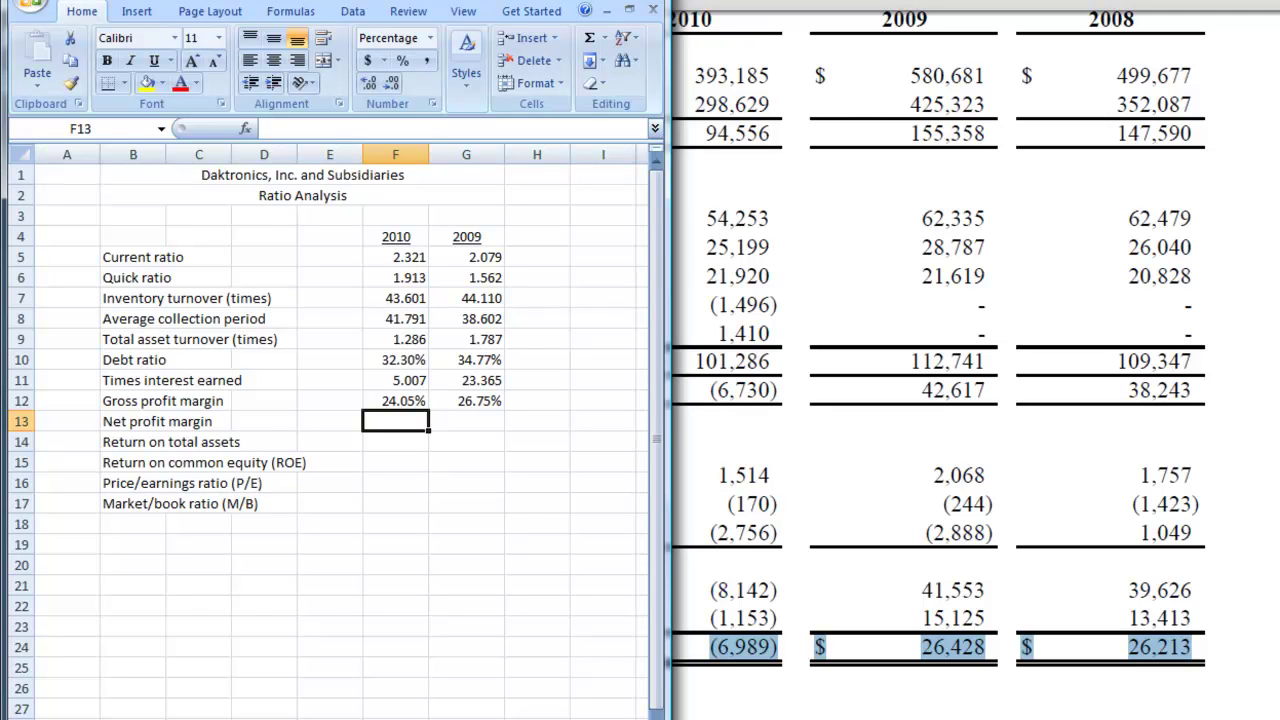
{"action": "type", "text": "="}
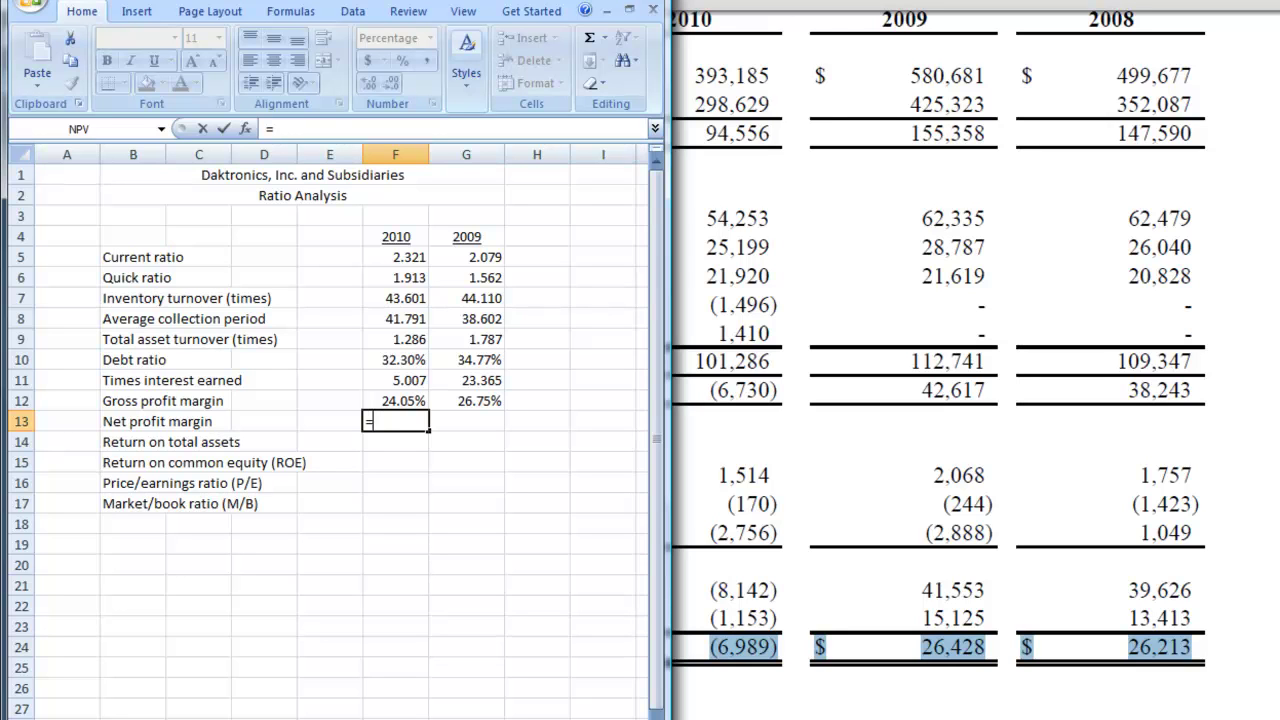
{"action": "type", "text": "-6989/39"}
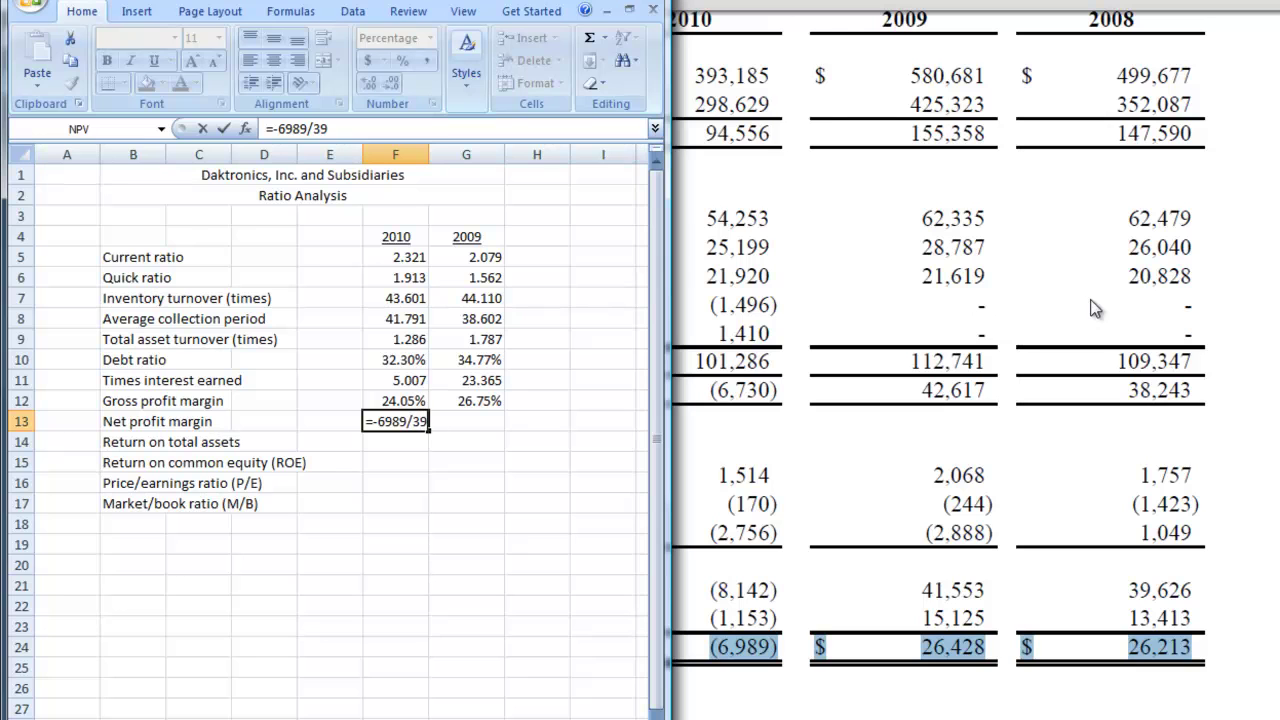
{"action": "type", "text": "3185"}
{"action": "key", "text": "Return"}
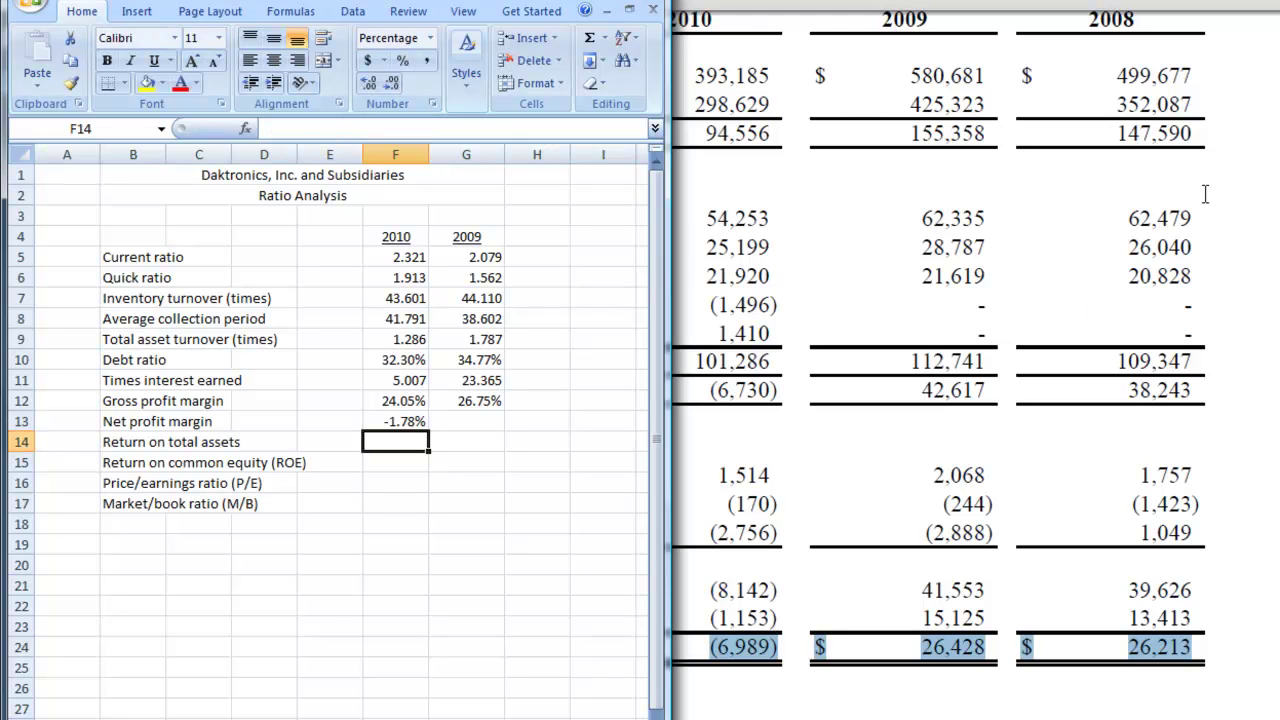
Correct the 2010 times interest earned formula in F11 to use negative operating income: =-6730/(1514-170).
{"action": "left_click", "coordinate": [403, 381]}
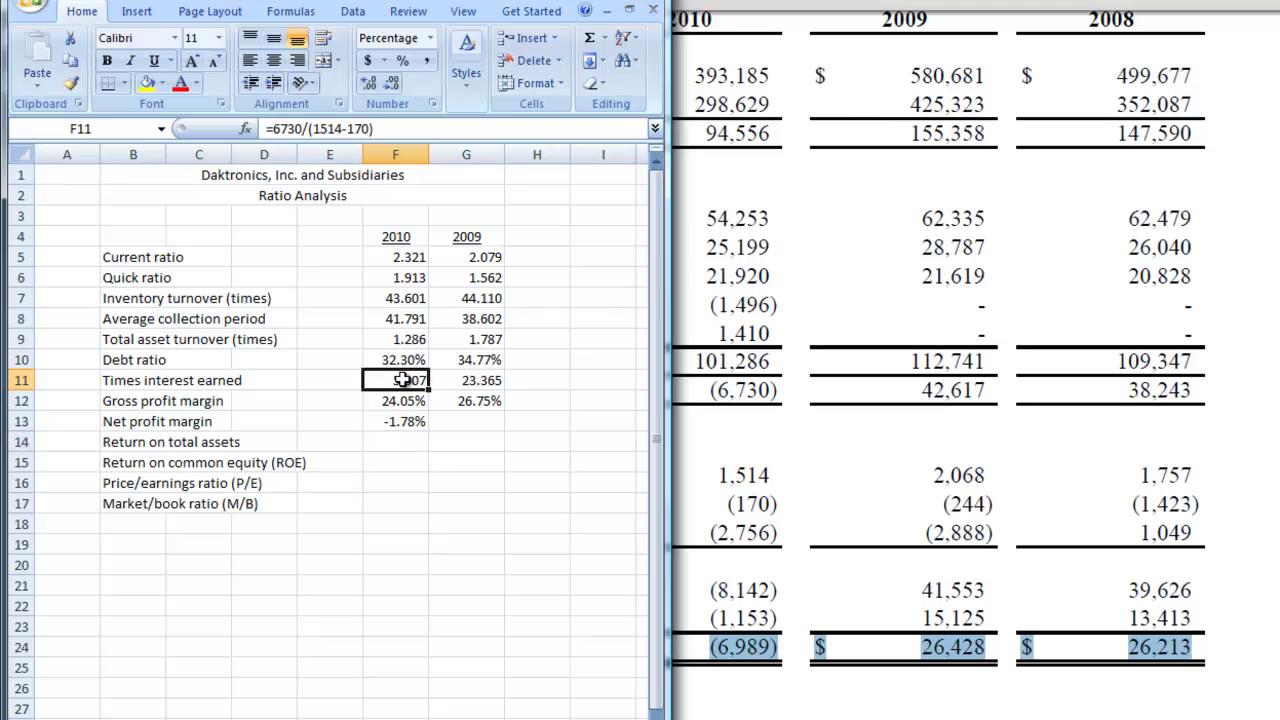
{"action": "left_click", "coordinate": [272, 128]}
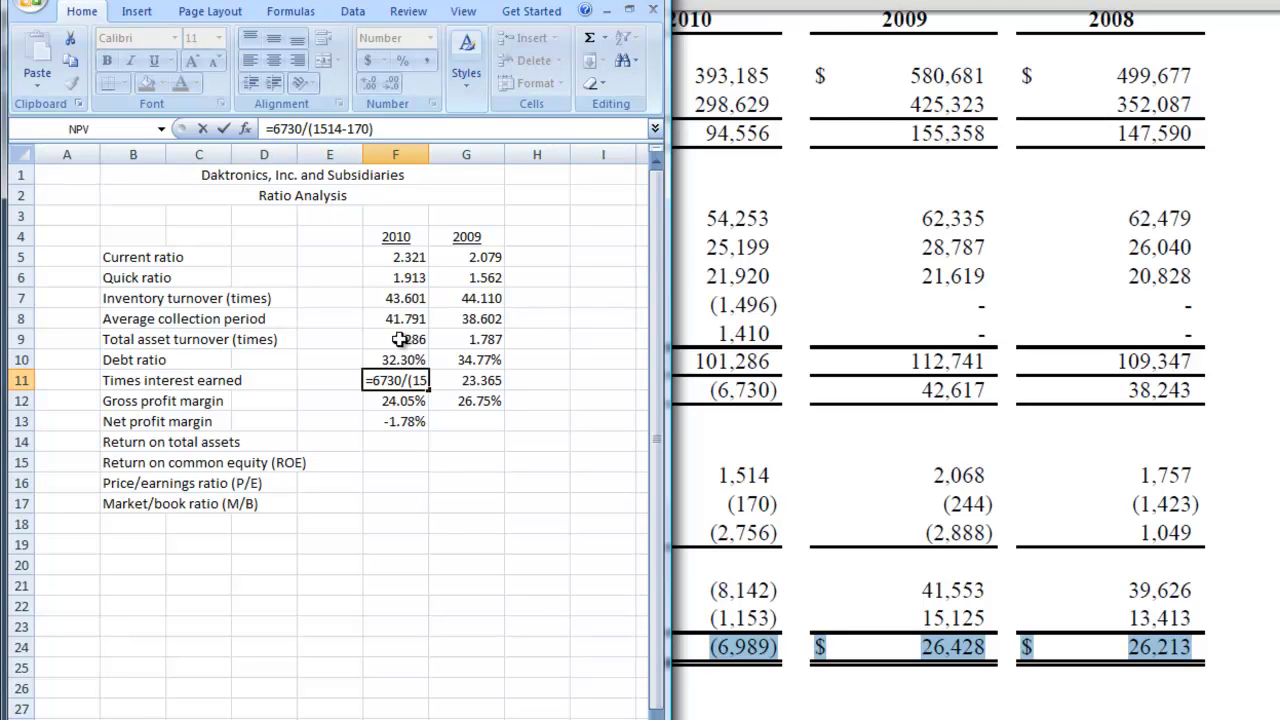
{"action": "type", "text": "-"}
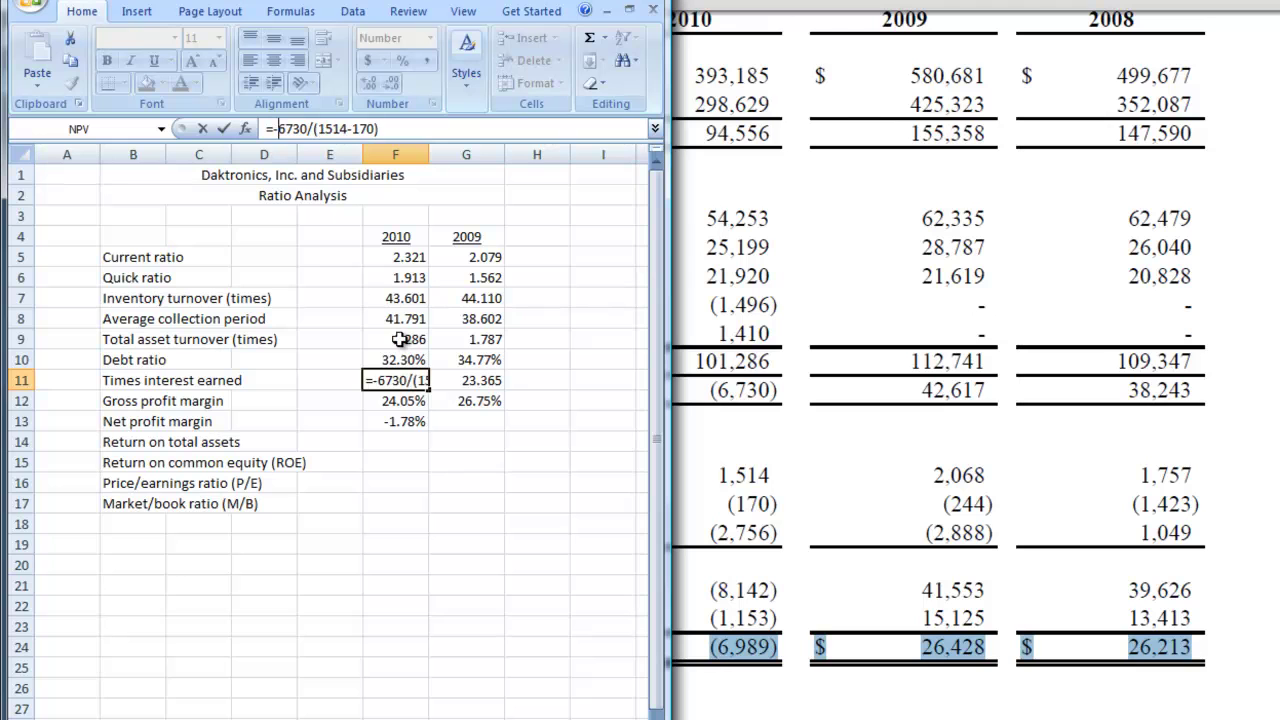
{"action": "key", "text": "Return"}
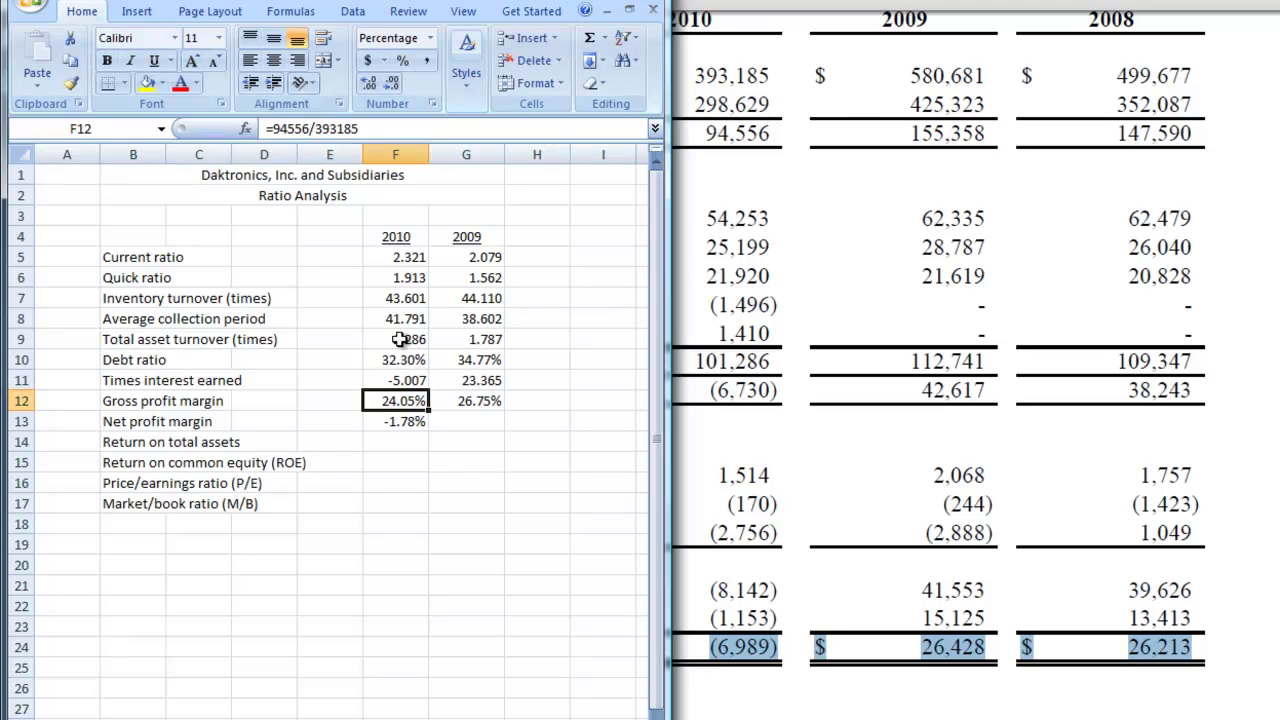
Enter the 2009 net profit margin formula =26428/580681 in G13.
{"action": "left_click", "coordinate": [459, 416]}
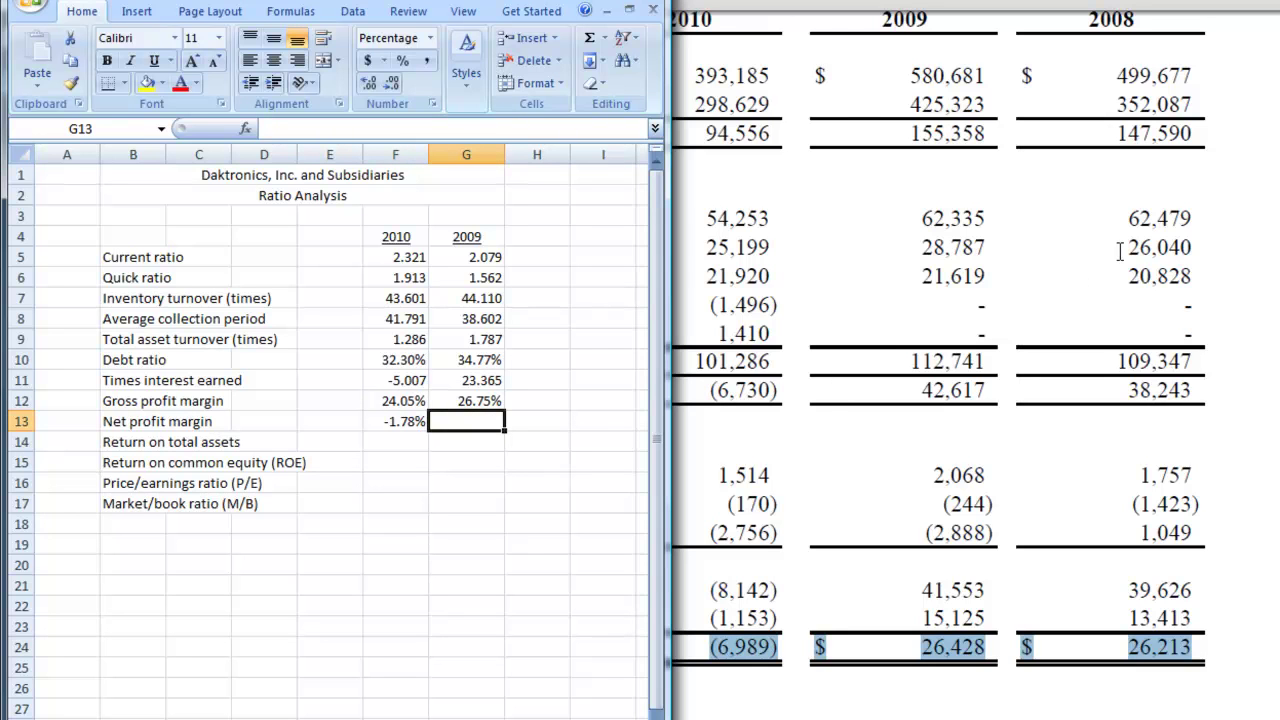
{"action": "type", "text": "="}
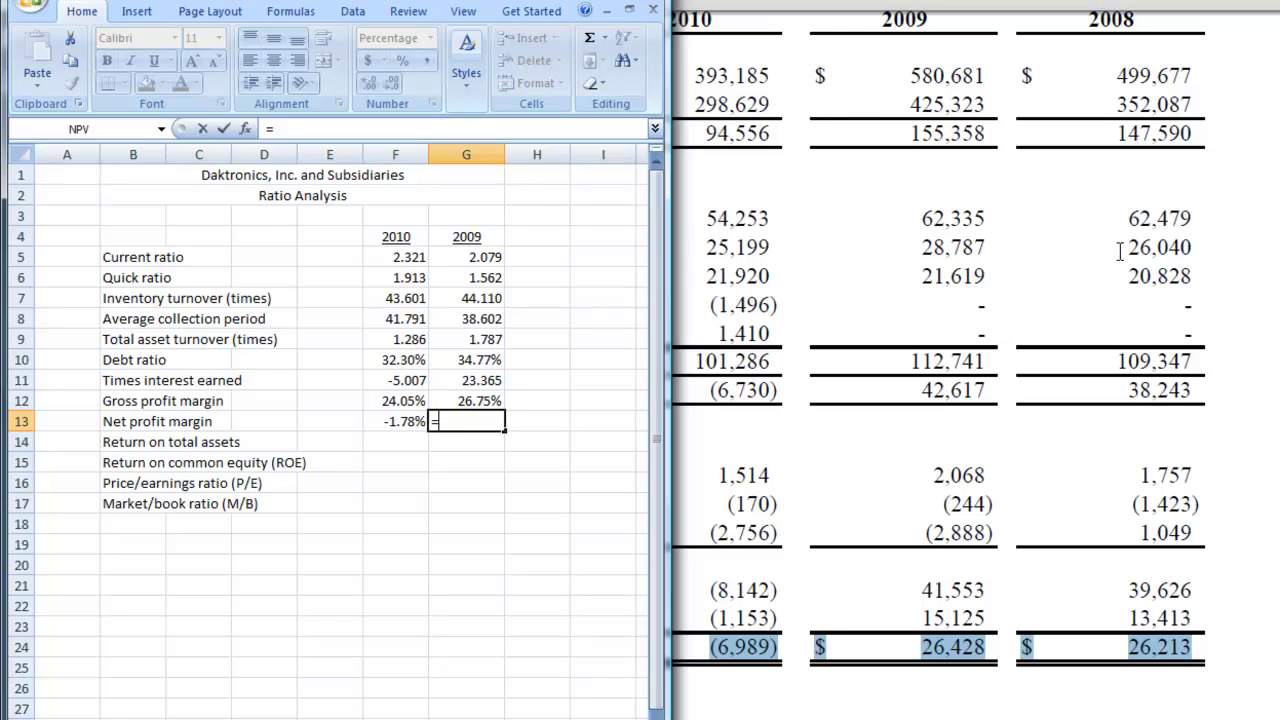
{"action": "type", "text": "26428/"}
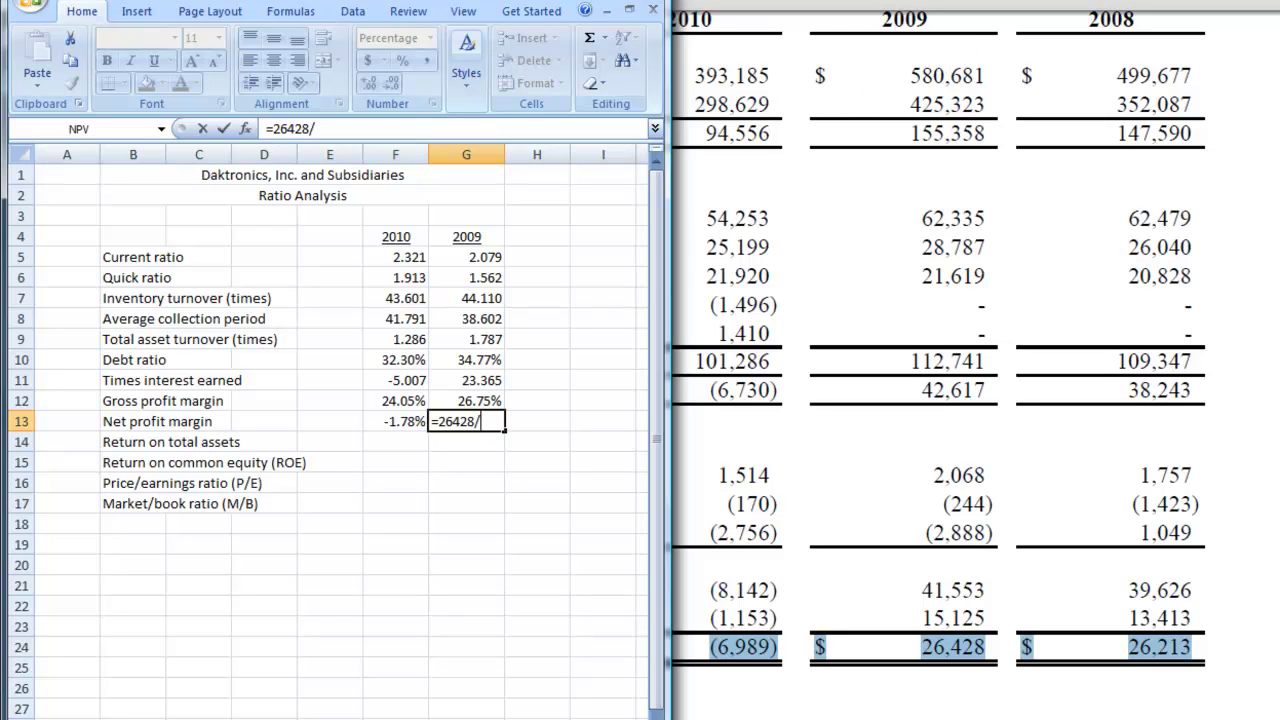
{"action": "type", "text": "580681"}
{"action": "key", "text": "Return"}
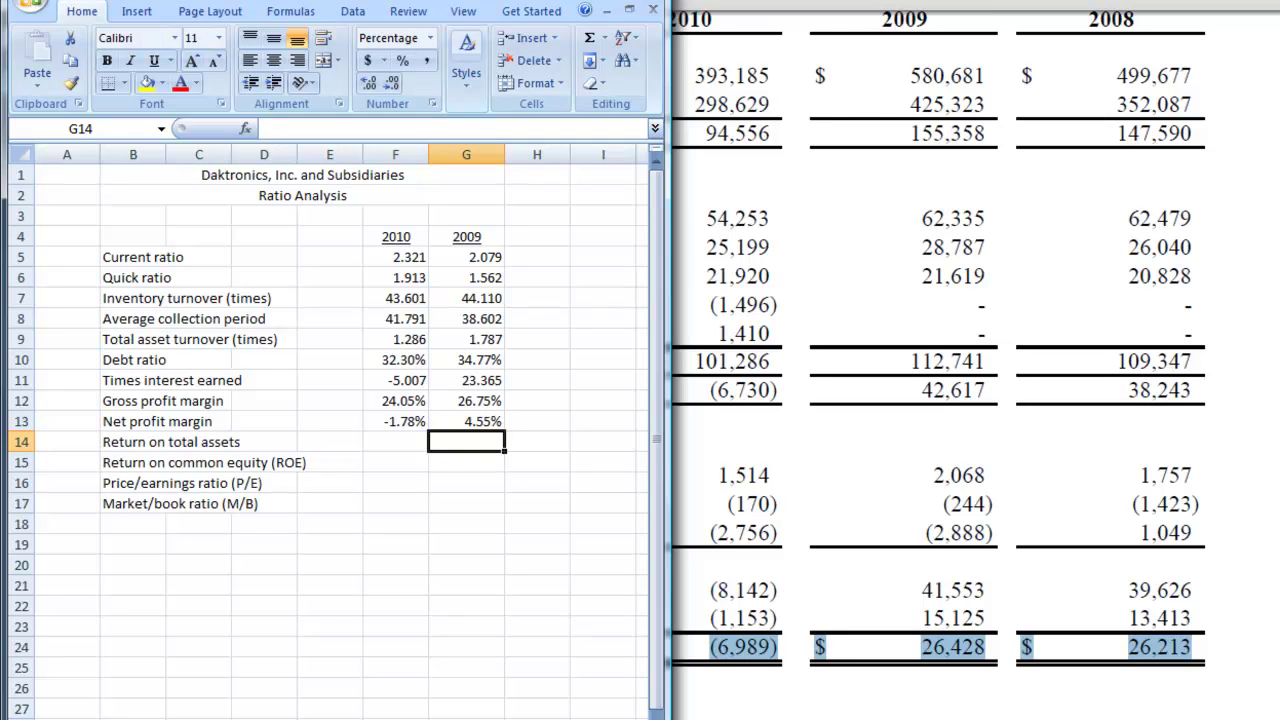